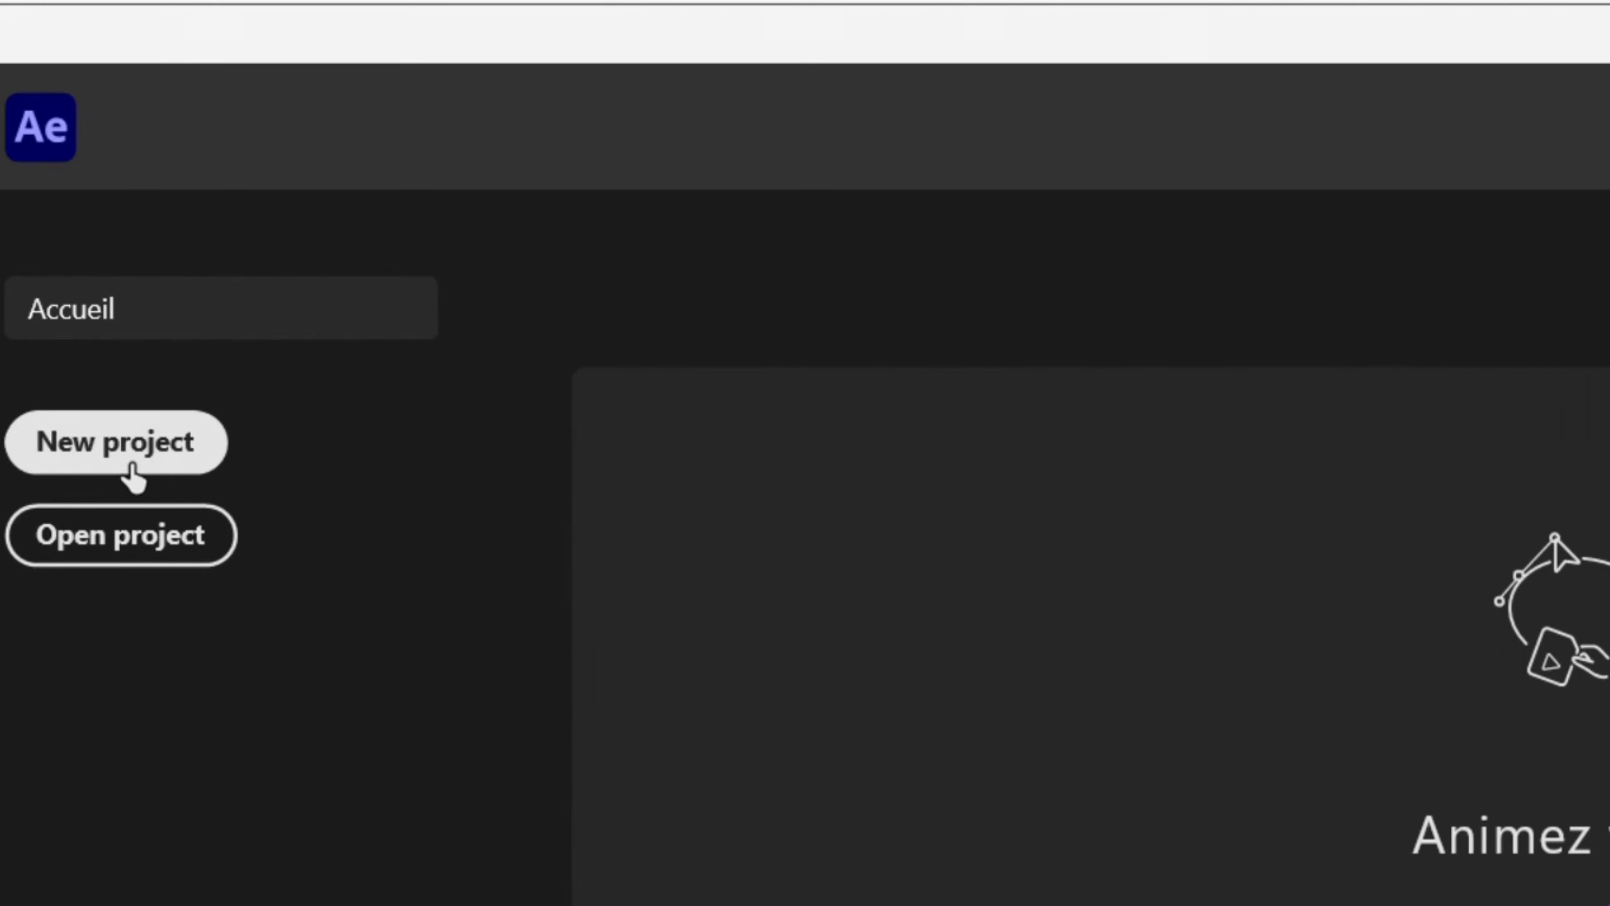
# Create a new project with a composition Comp 1 at 1920 x 1080 px, 29,97 frames per second and 0;00;30;00 duration.
pyautogui.click(127, 463)
pyautogui.click(725, 492)
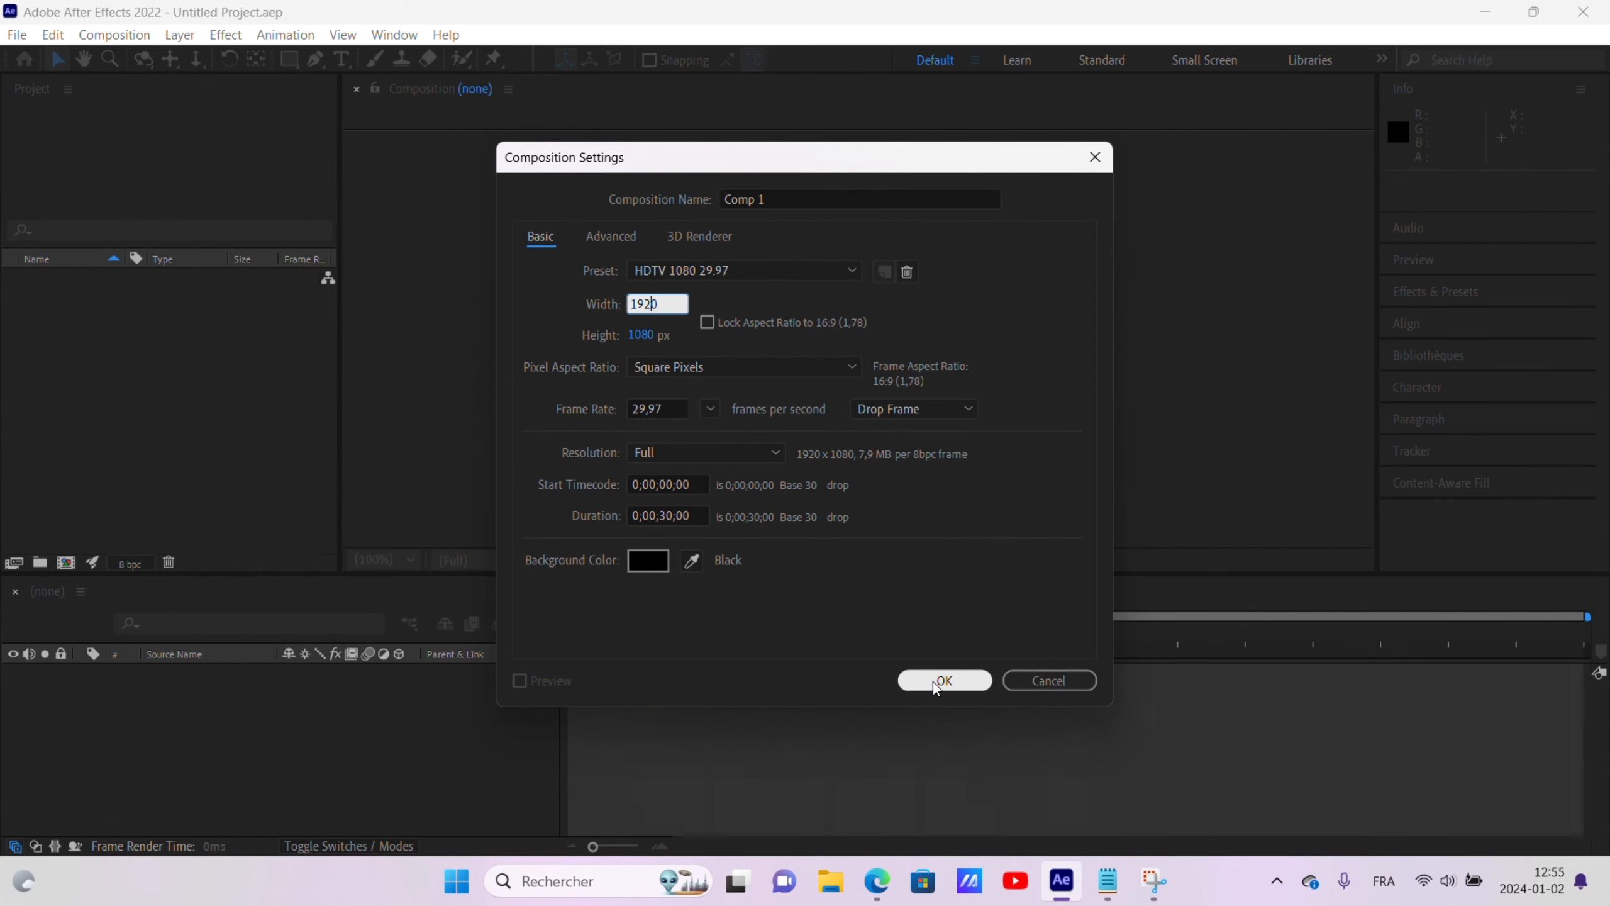
pyautogui.click(933, 681)
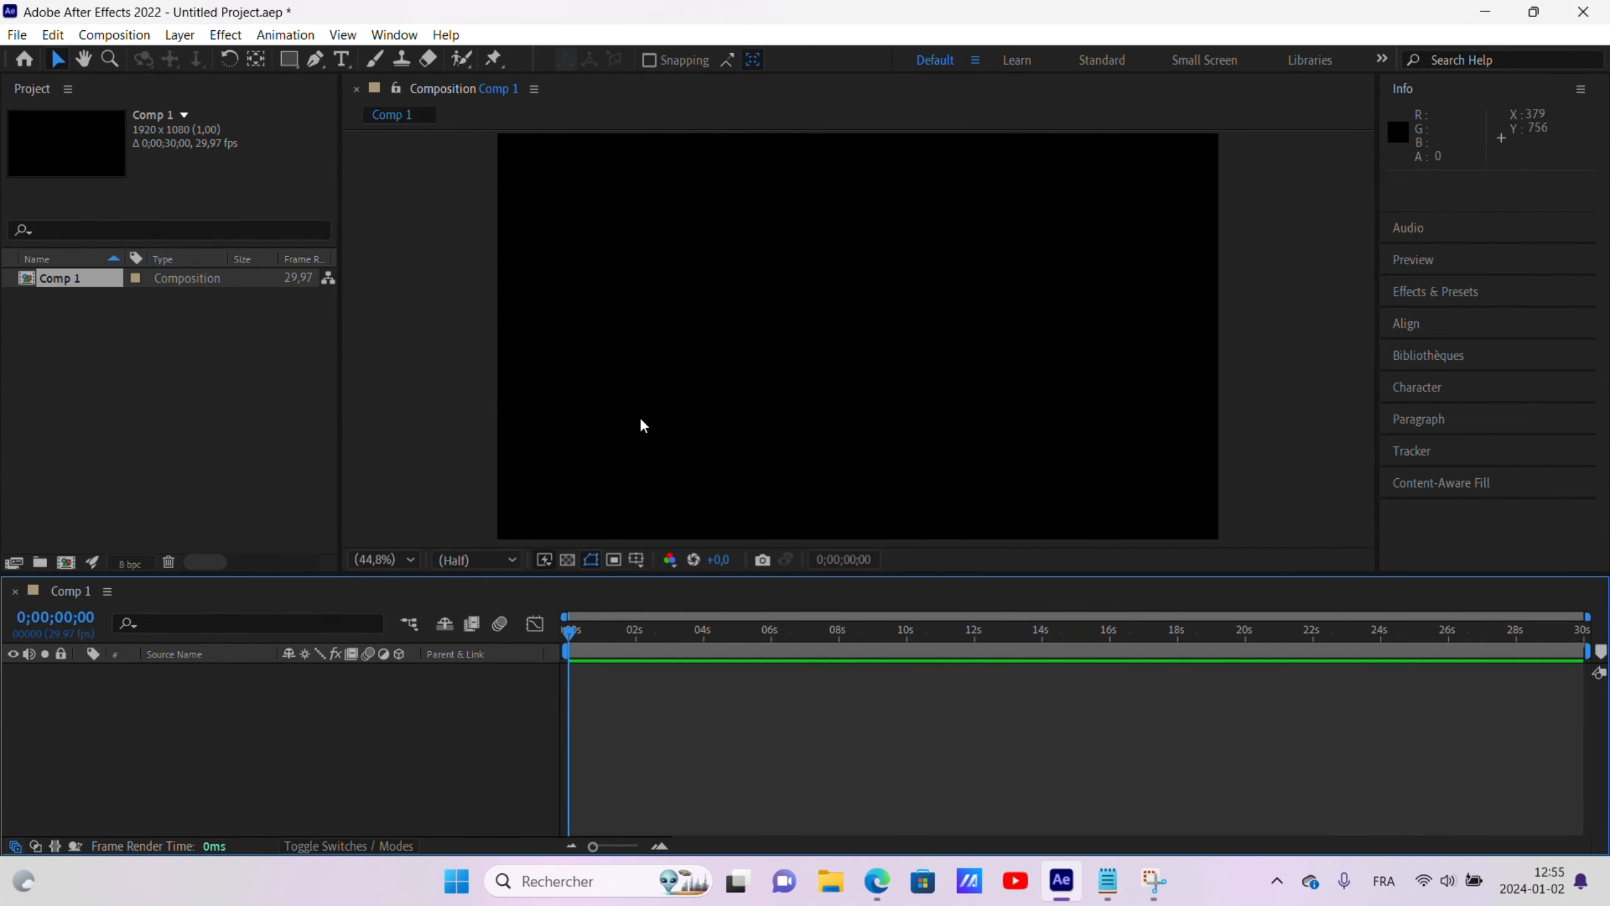
pyautogui.scroll(-3, 663, 359)
pyautogui.scroll(3, 663, 359)
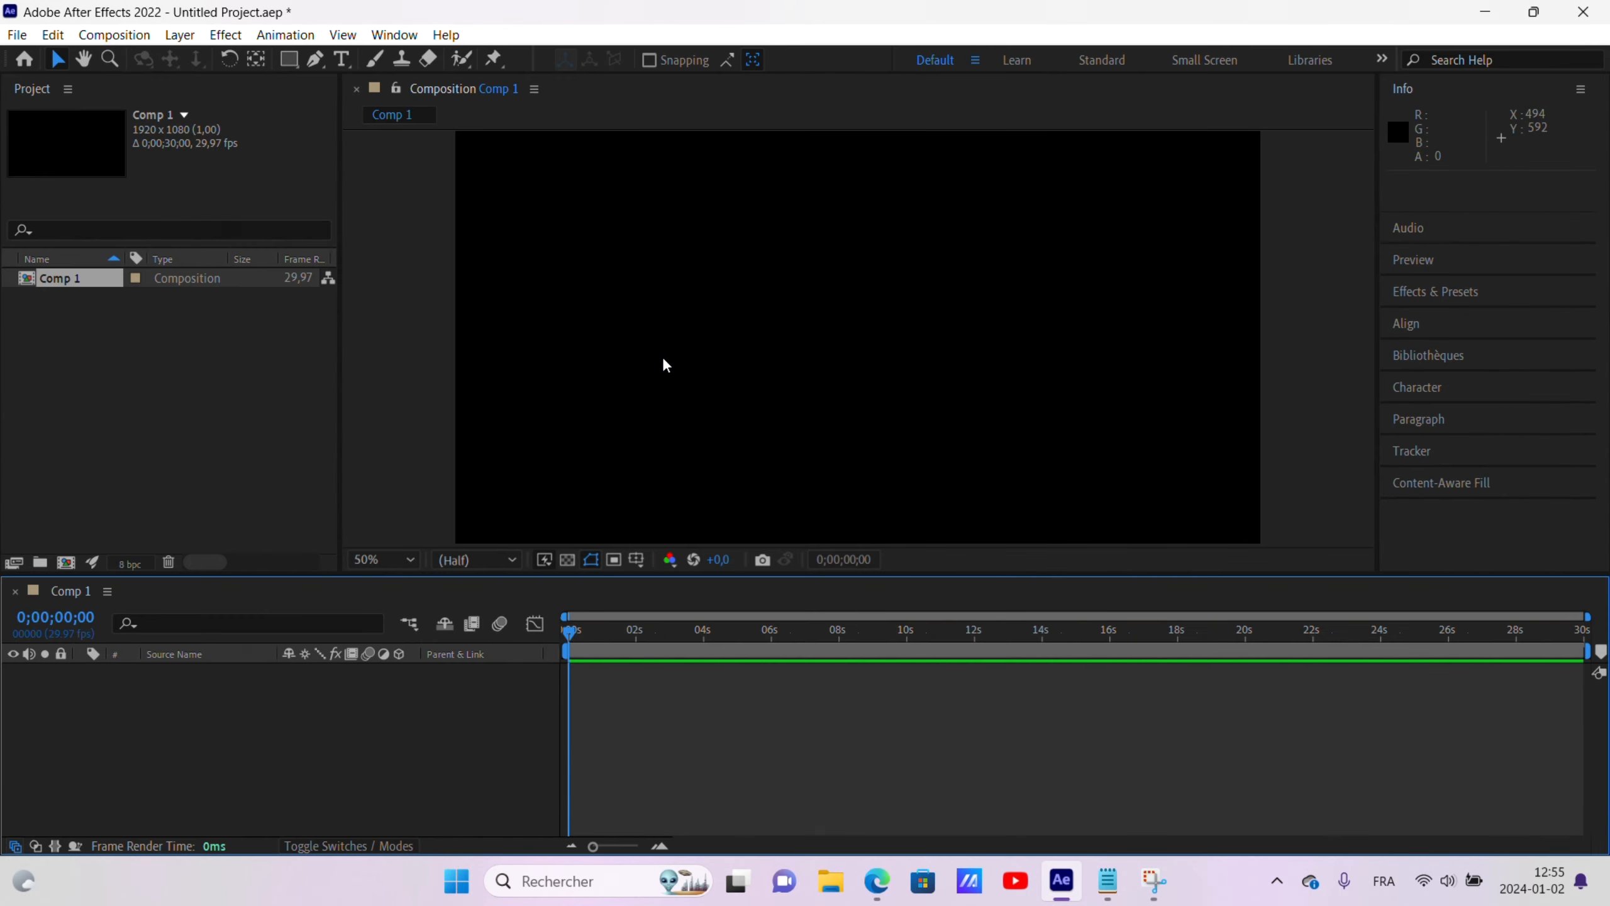
pyautogui.scroll(-2, 664, 360)
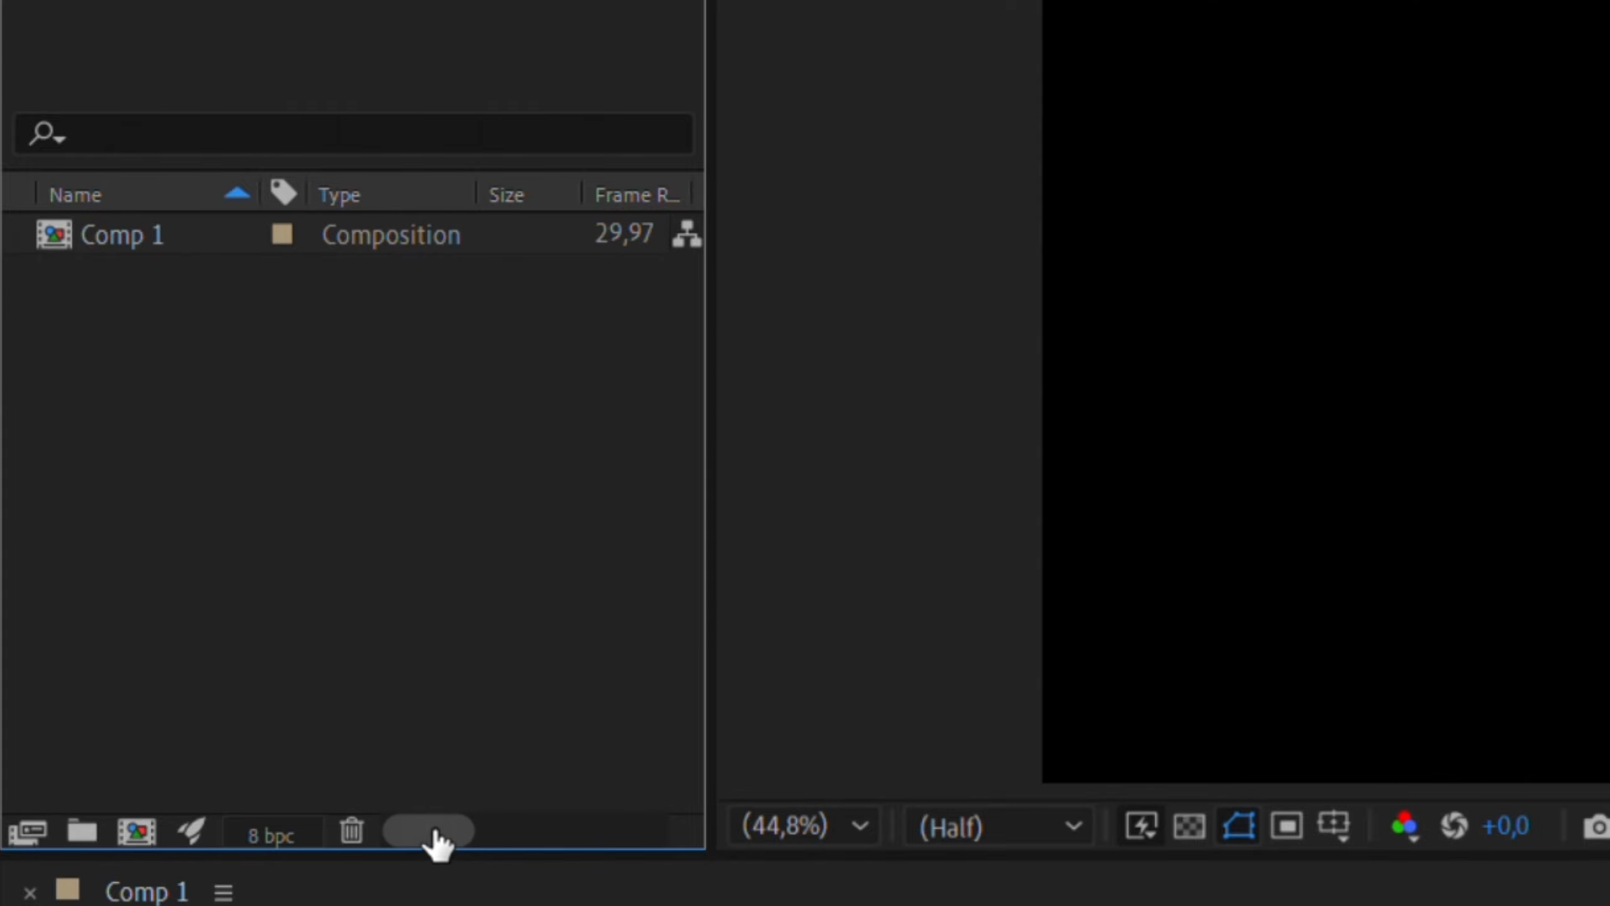
pyautogui.moveTo(430, 831); pyautogui.dragTo(606, 832)
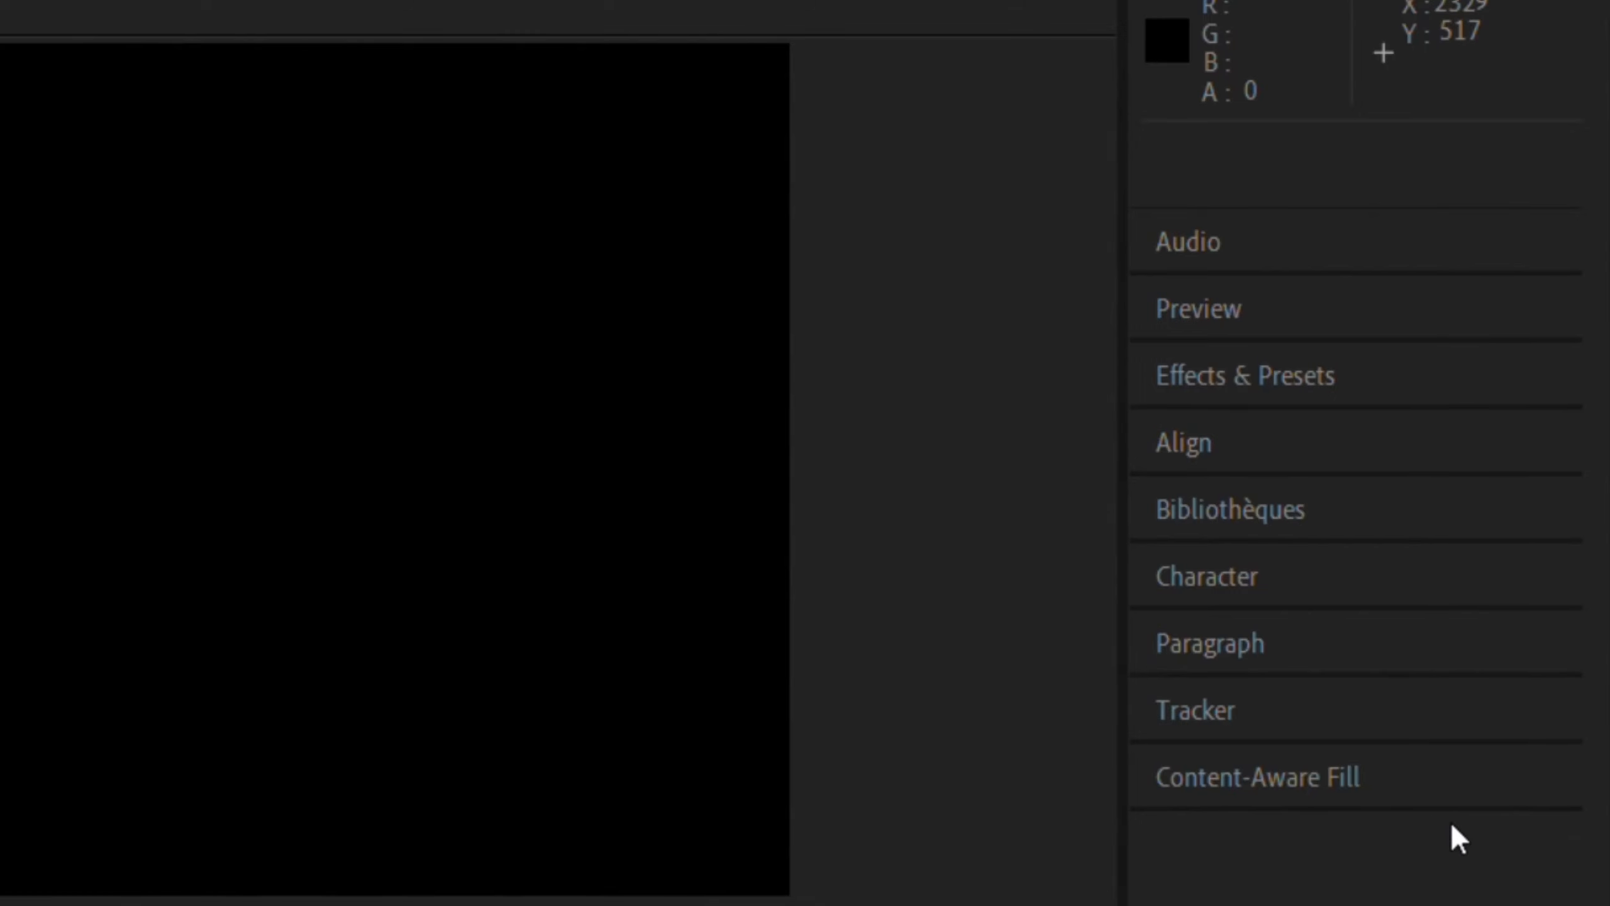
# Examine the Character, Effects & Presets, Align and Tracker controls.
pyautogui.click(1235, 578)
pyautogui.click(1228, 147)
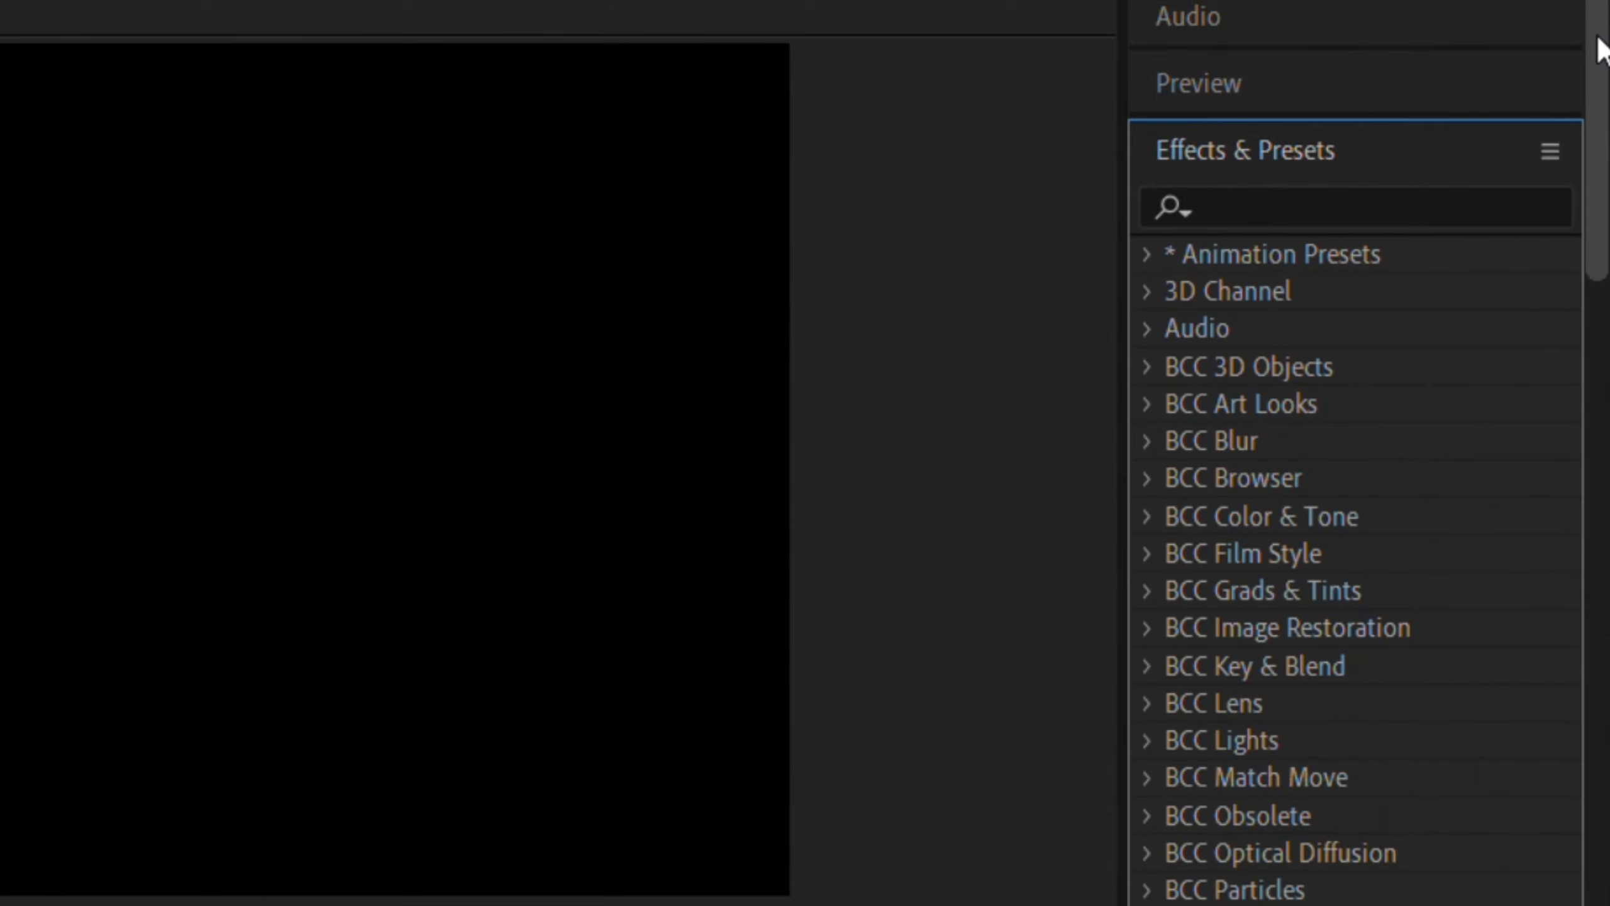
pyautogui.scroll(-15, 1602, 48)
pyautogui.click(1252, 801)
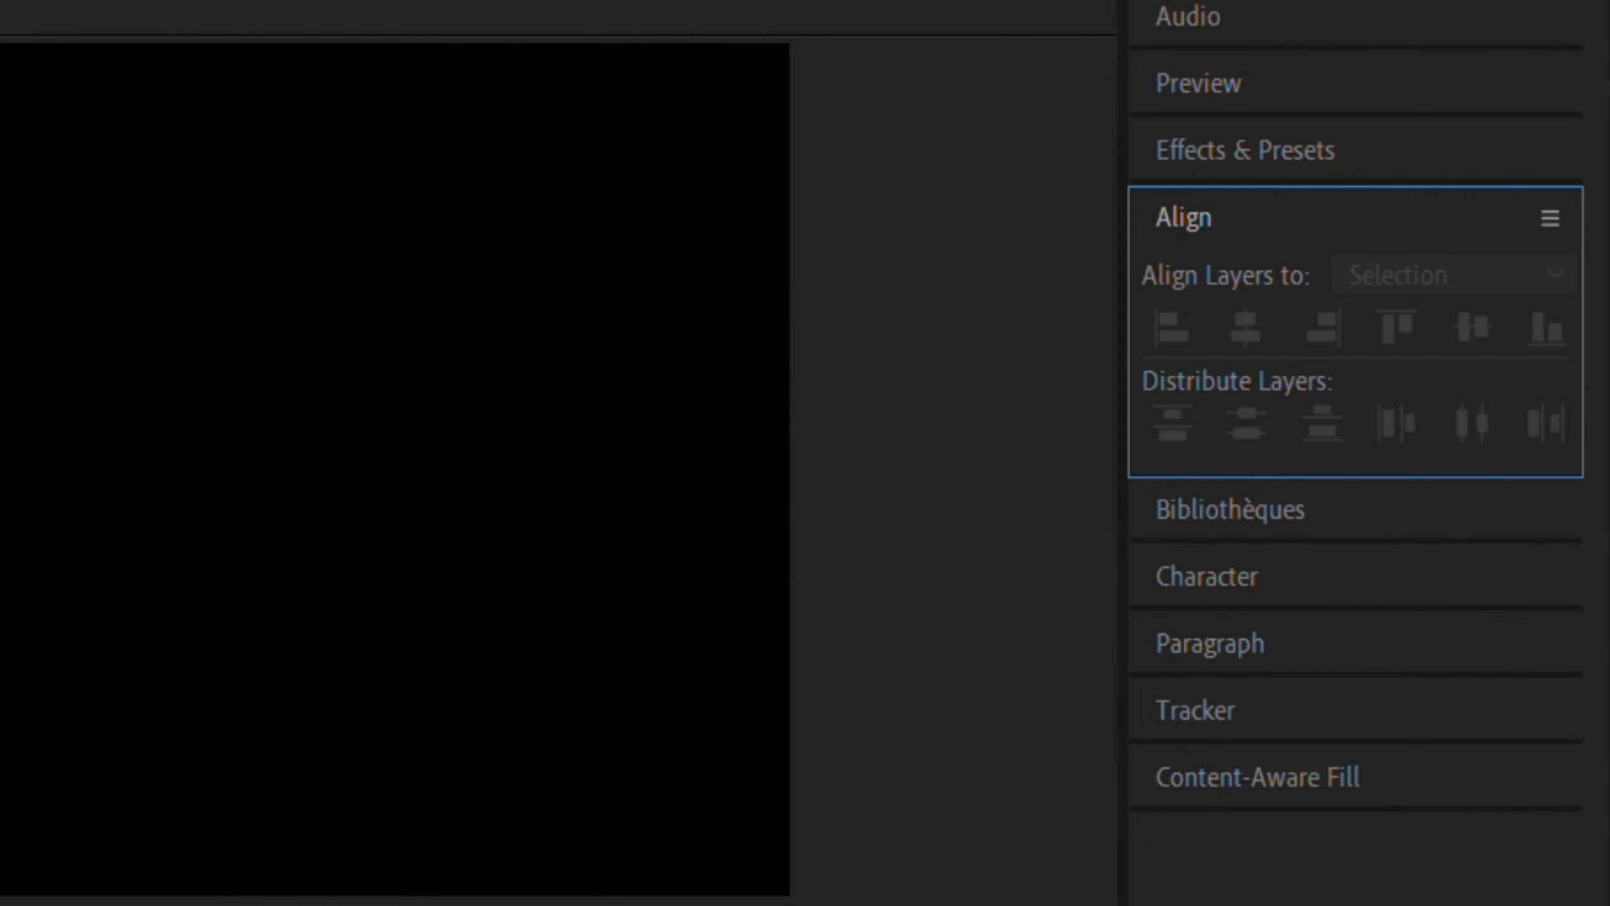
pyautogui.click(1265, 709)
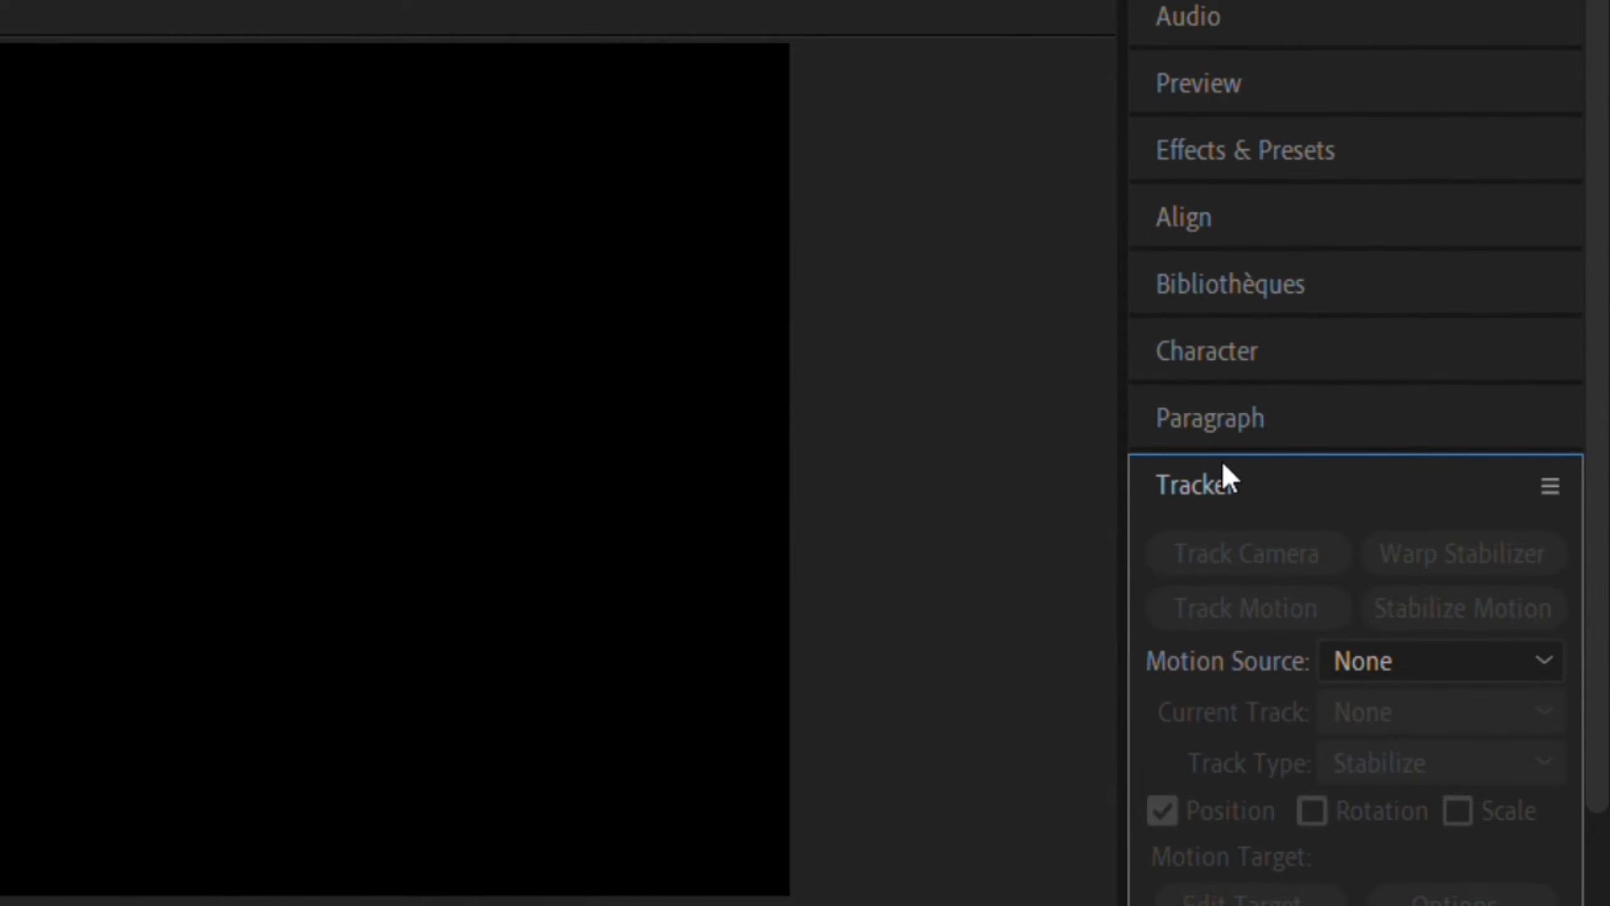
pyautogui.click(1220, 483)
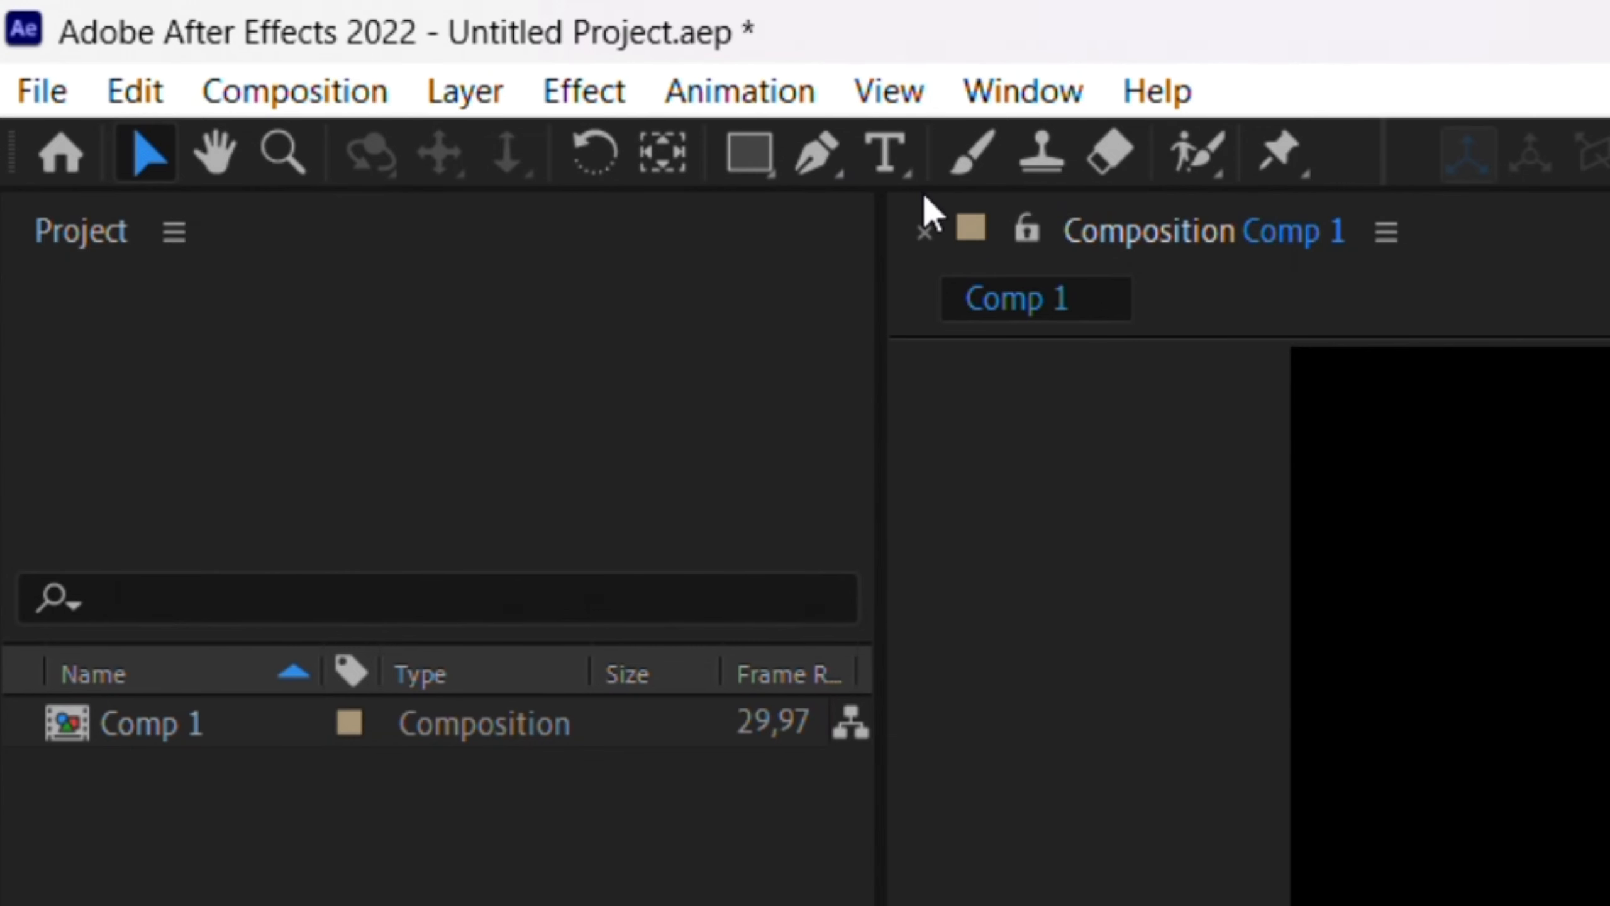
# Try out the Rectangle, Type and Brush tools and return to the Selection tool.
pyautogui.click(754, 159)
pyautogui.click(893, 157)
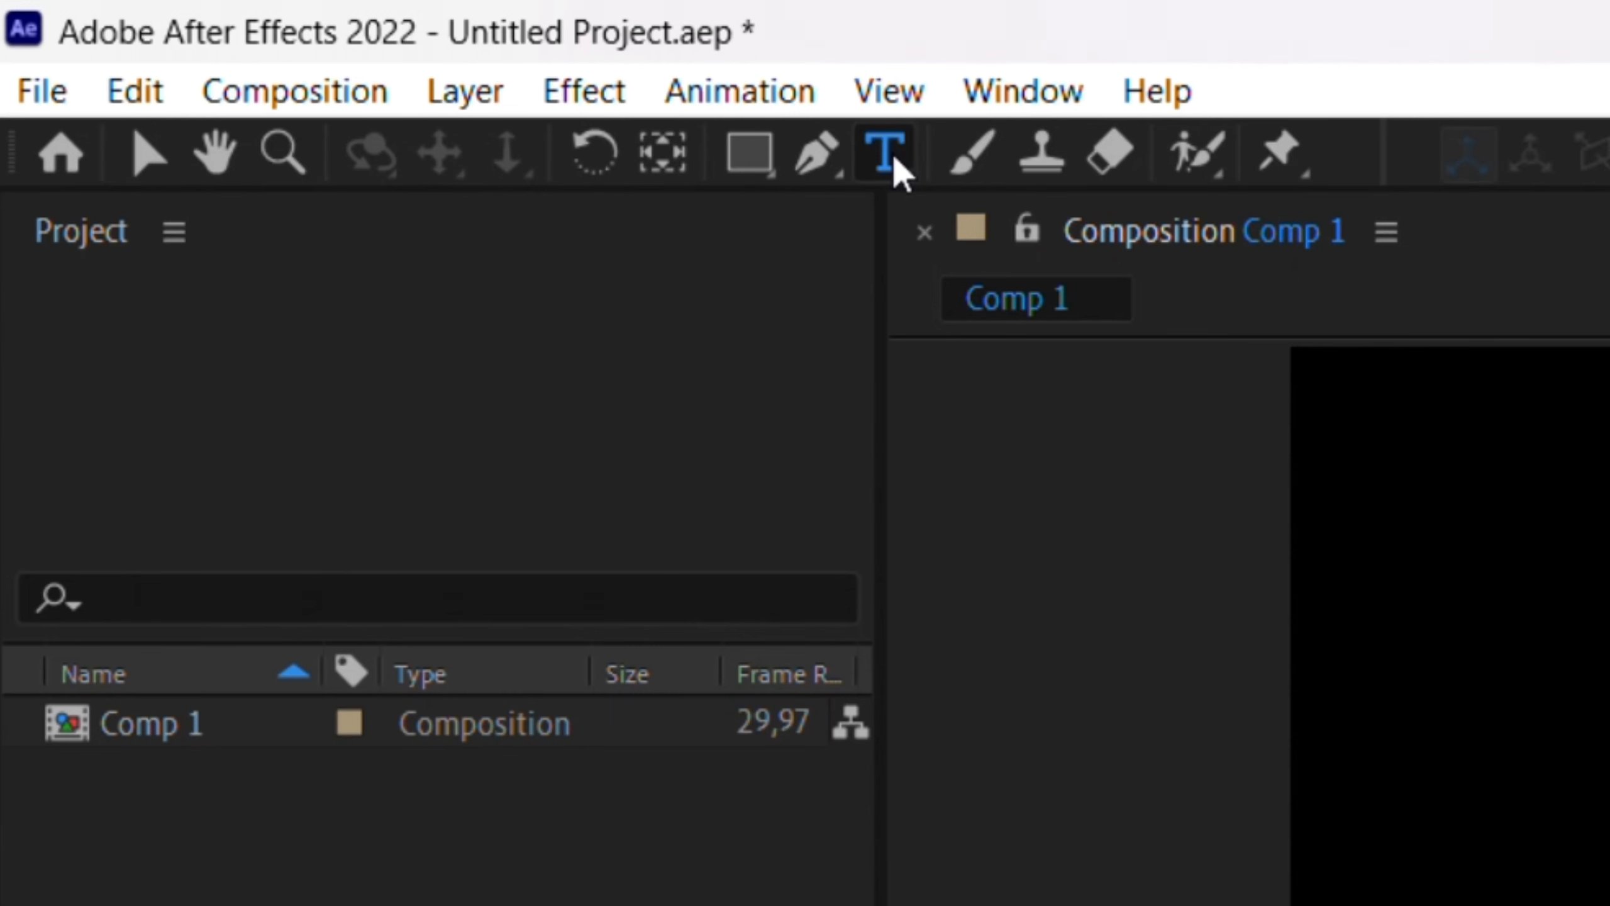
pyautogui.click(978, 168)
pyautogui.press('v')
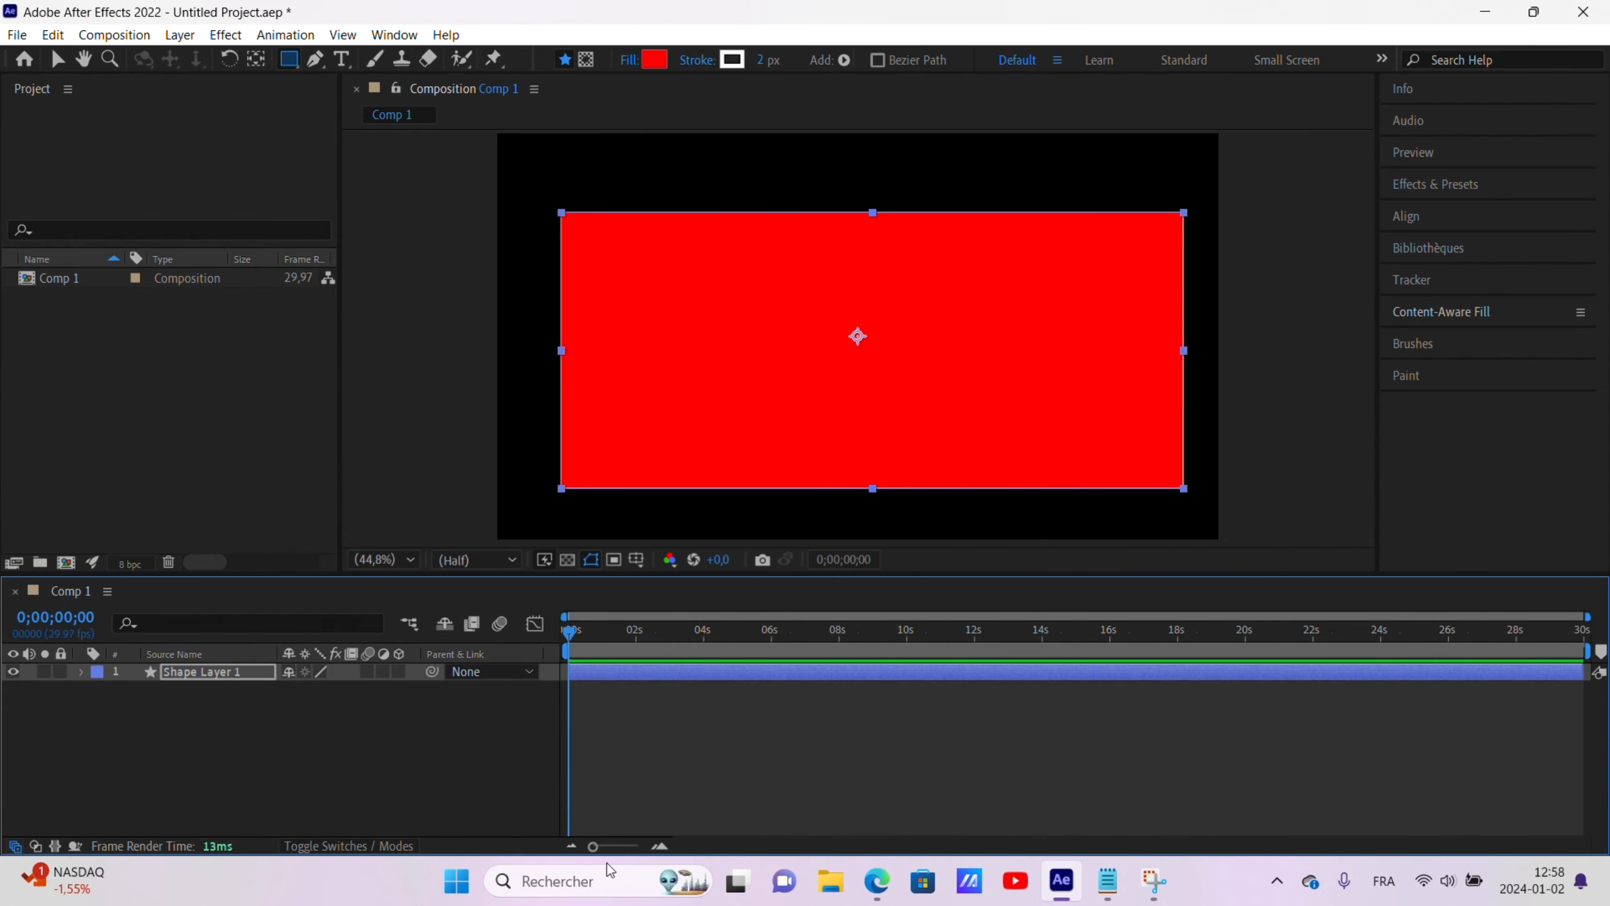
# Switch Shape Layer 1's 3D and motion blur on and back off, and hide and show the layer again.
pyautogui.click(323, 765)
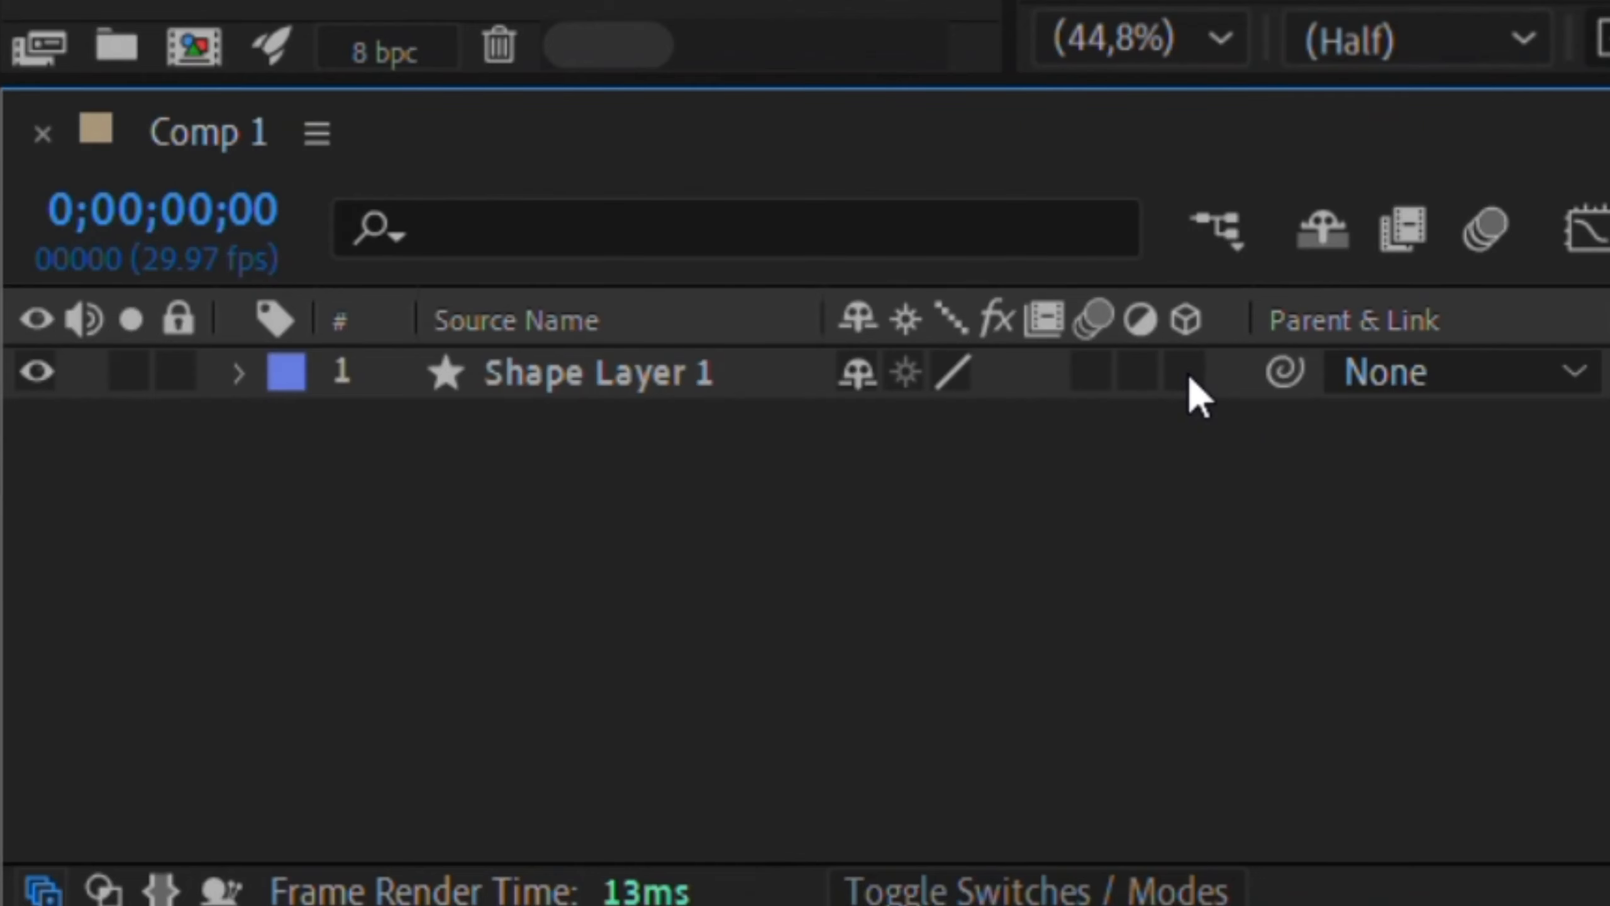
pyautogui.click(399, 671)
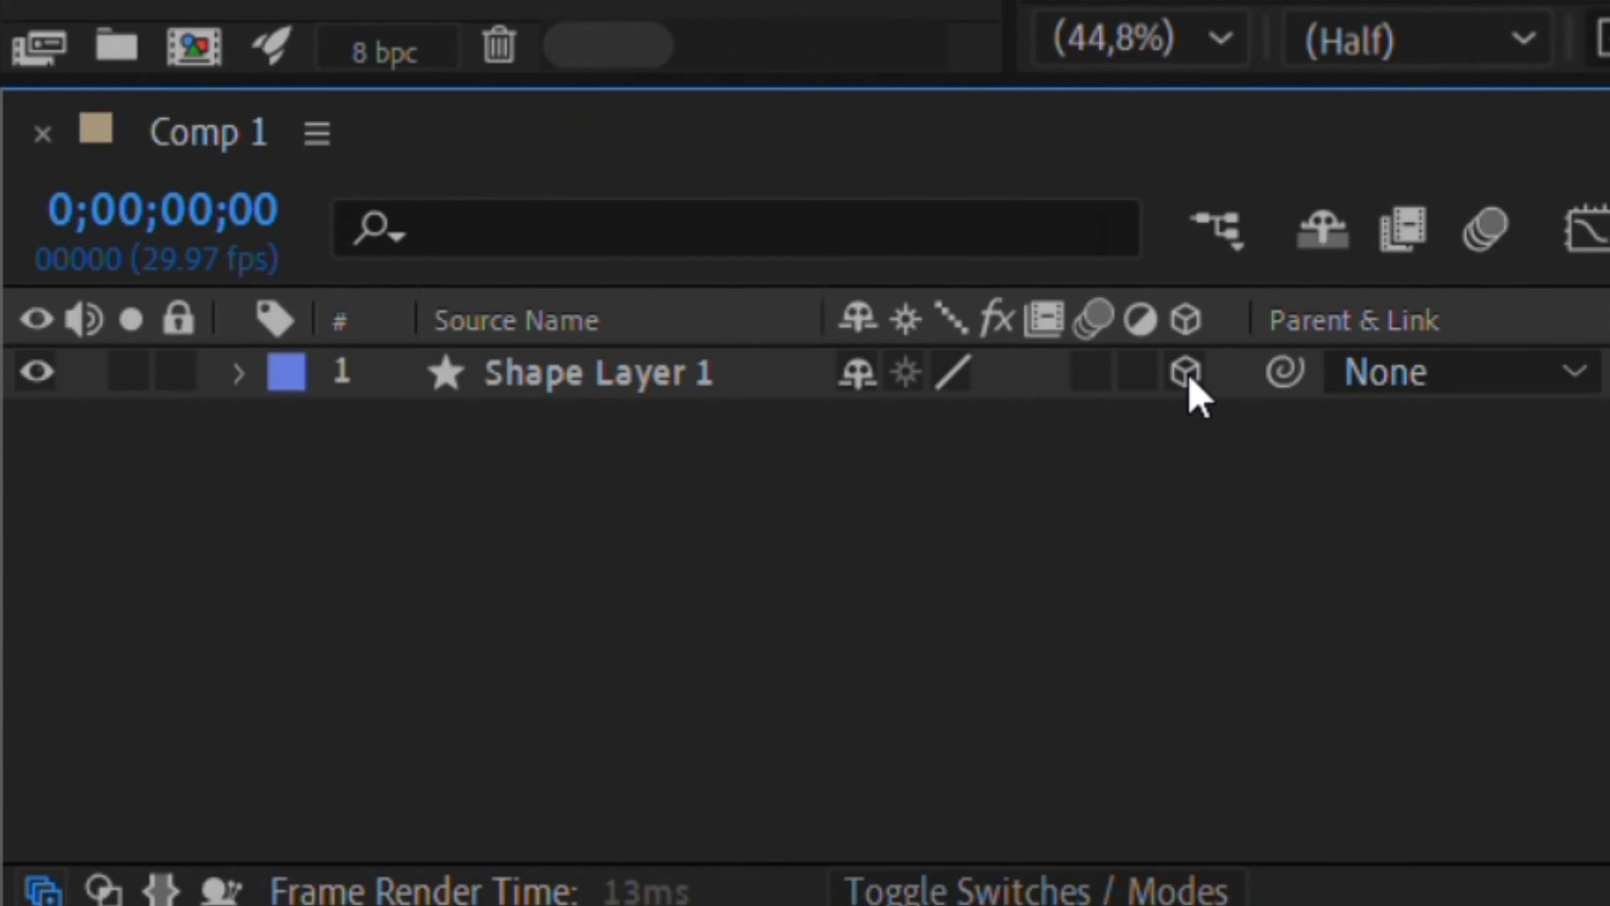
pyautogui.click(1188, 374)
pyautogui.click(1094, 374)
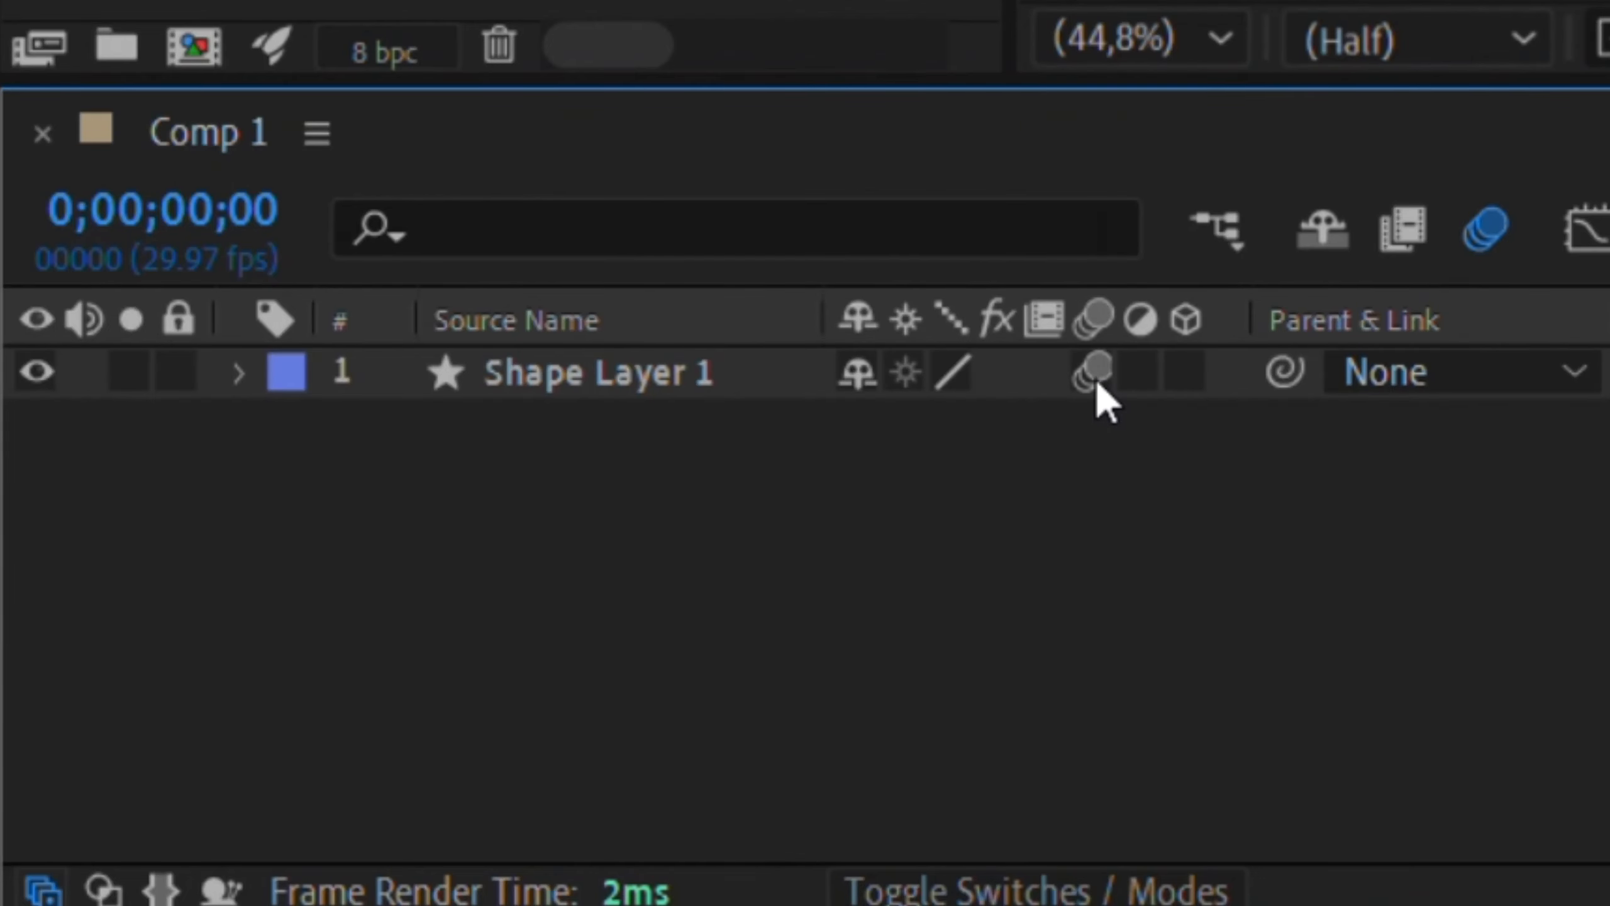
pyautogui.click(1096, 378)
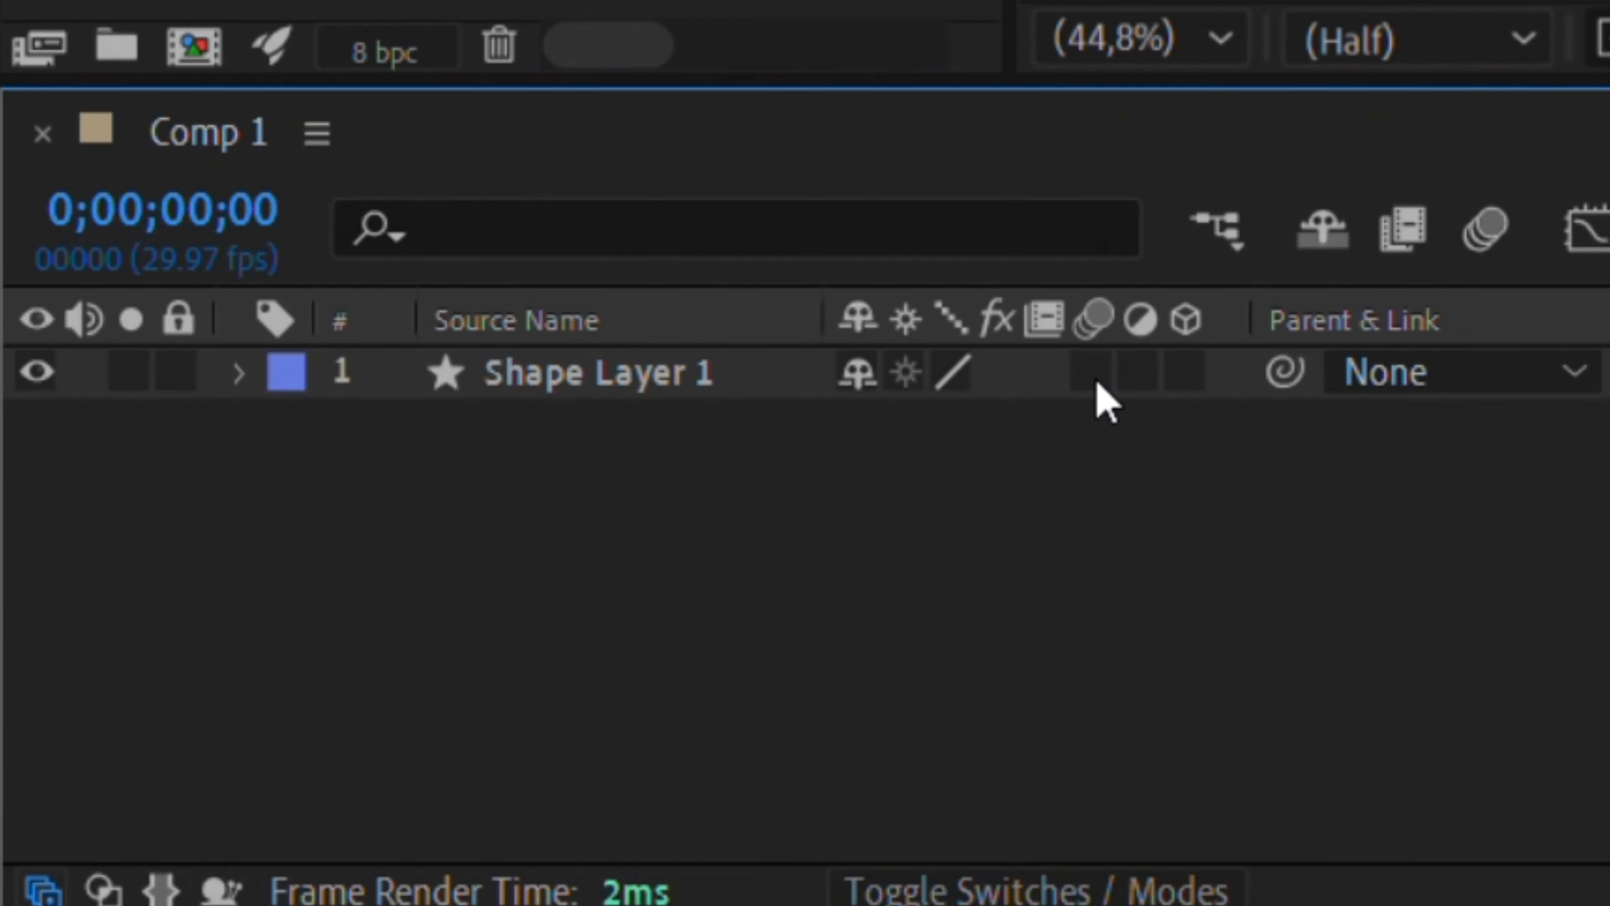
pyautogui.click(39, 374)
pyautogui.click(38, 373)
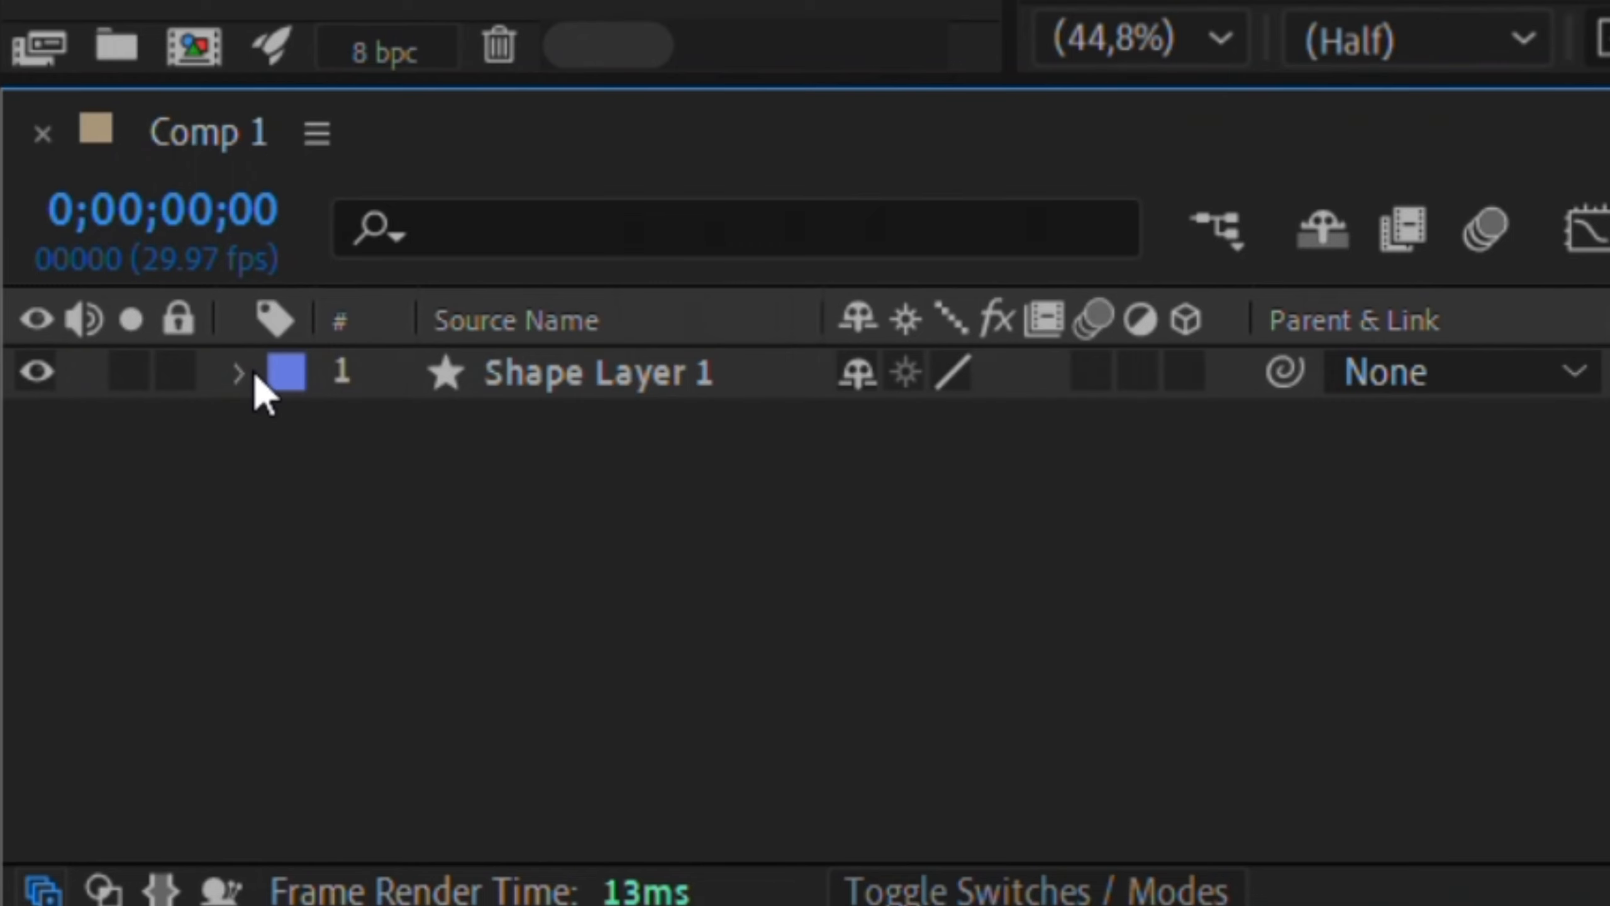
# Expand Shape Layer 1's Transform properties and toggle keyframing for Scale.
pyautogui.click(239, 373)
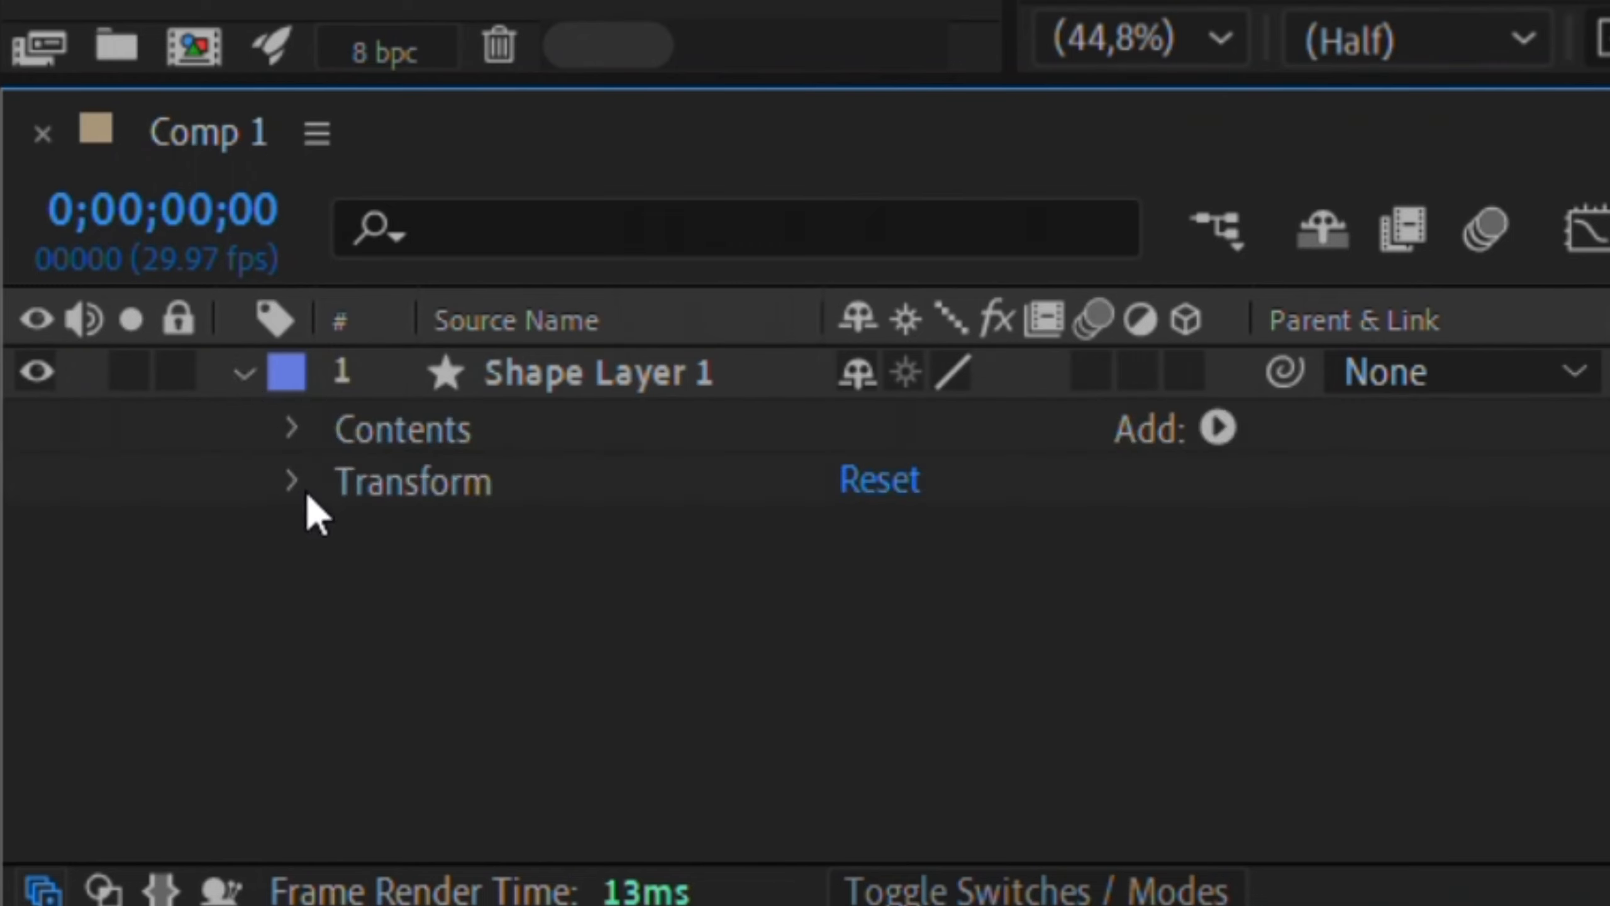
pyautogui.click(293, 481)
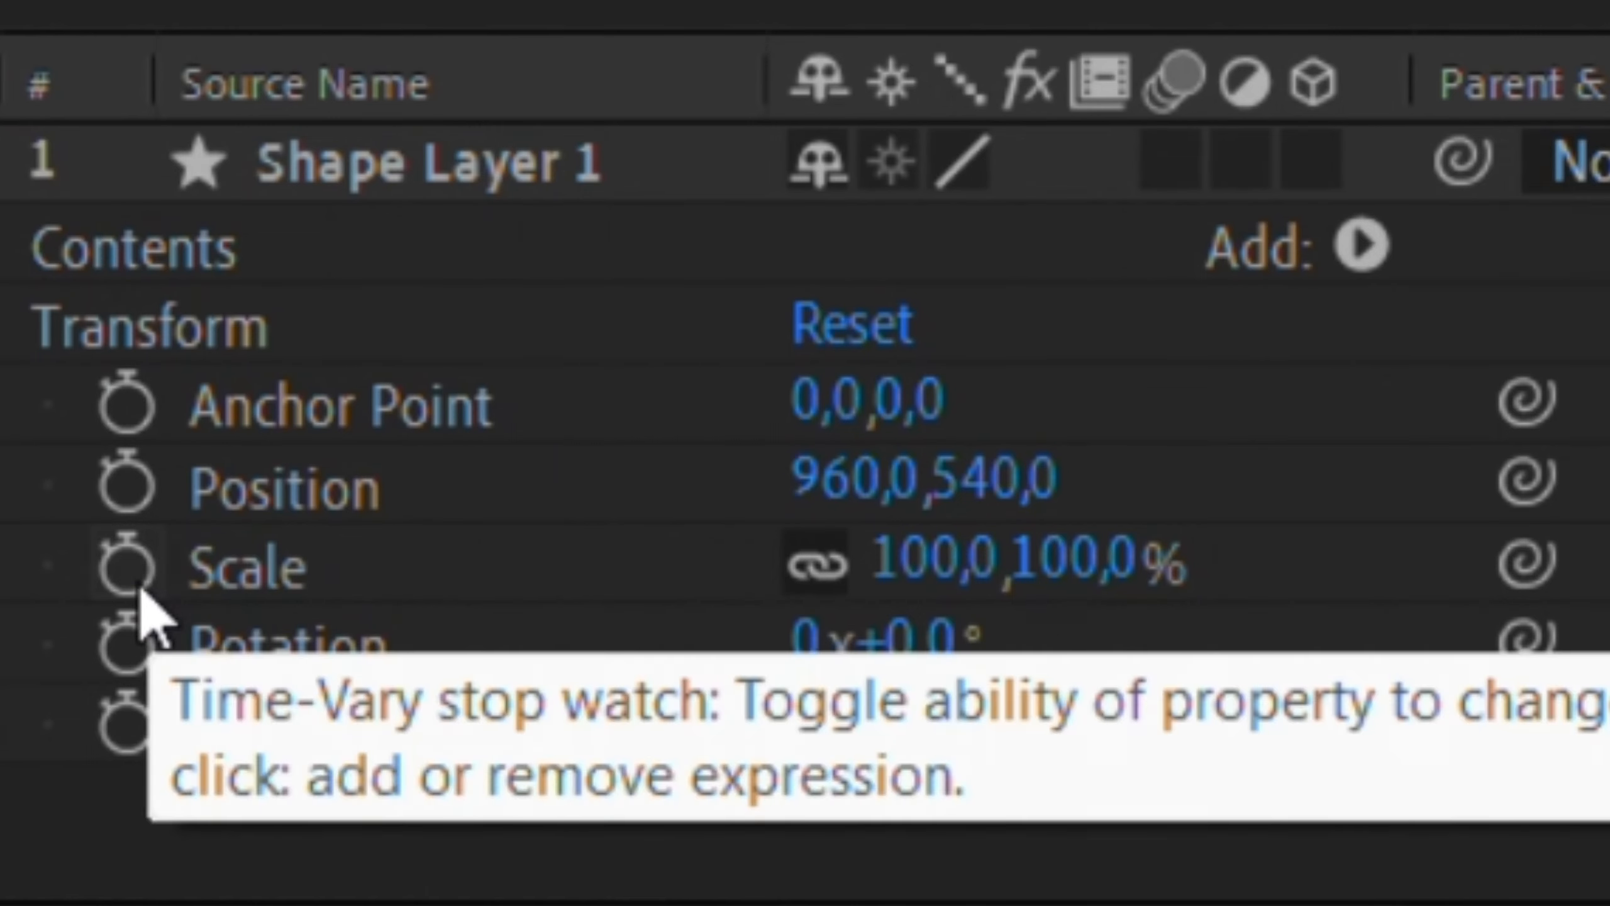
pyautogui.click(136, 586)
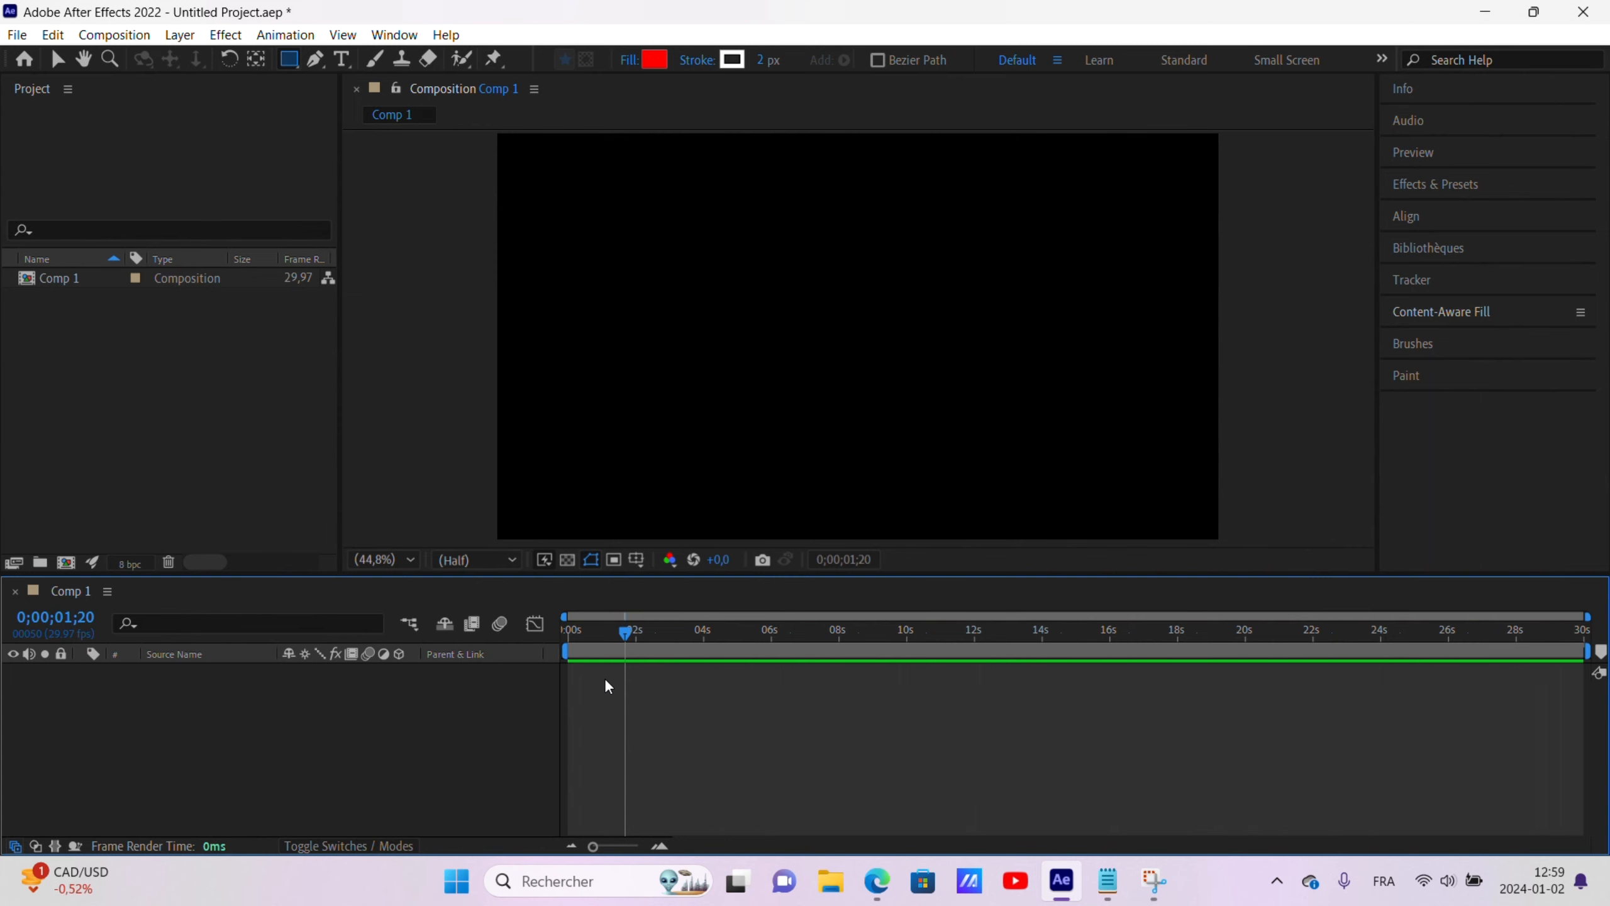
# Close the Comp 1 timeline and restore it by resetting the Default workspace to its saved layout.
pyautogui.click(107, 591)
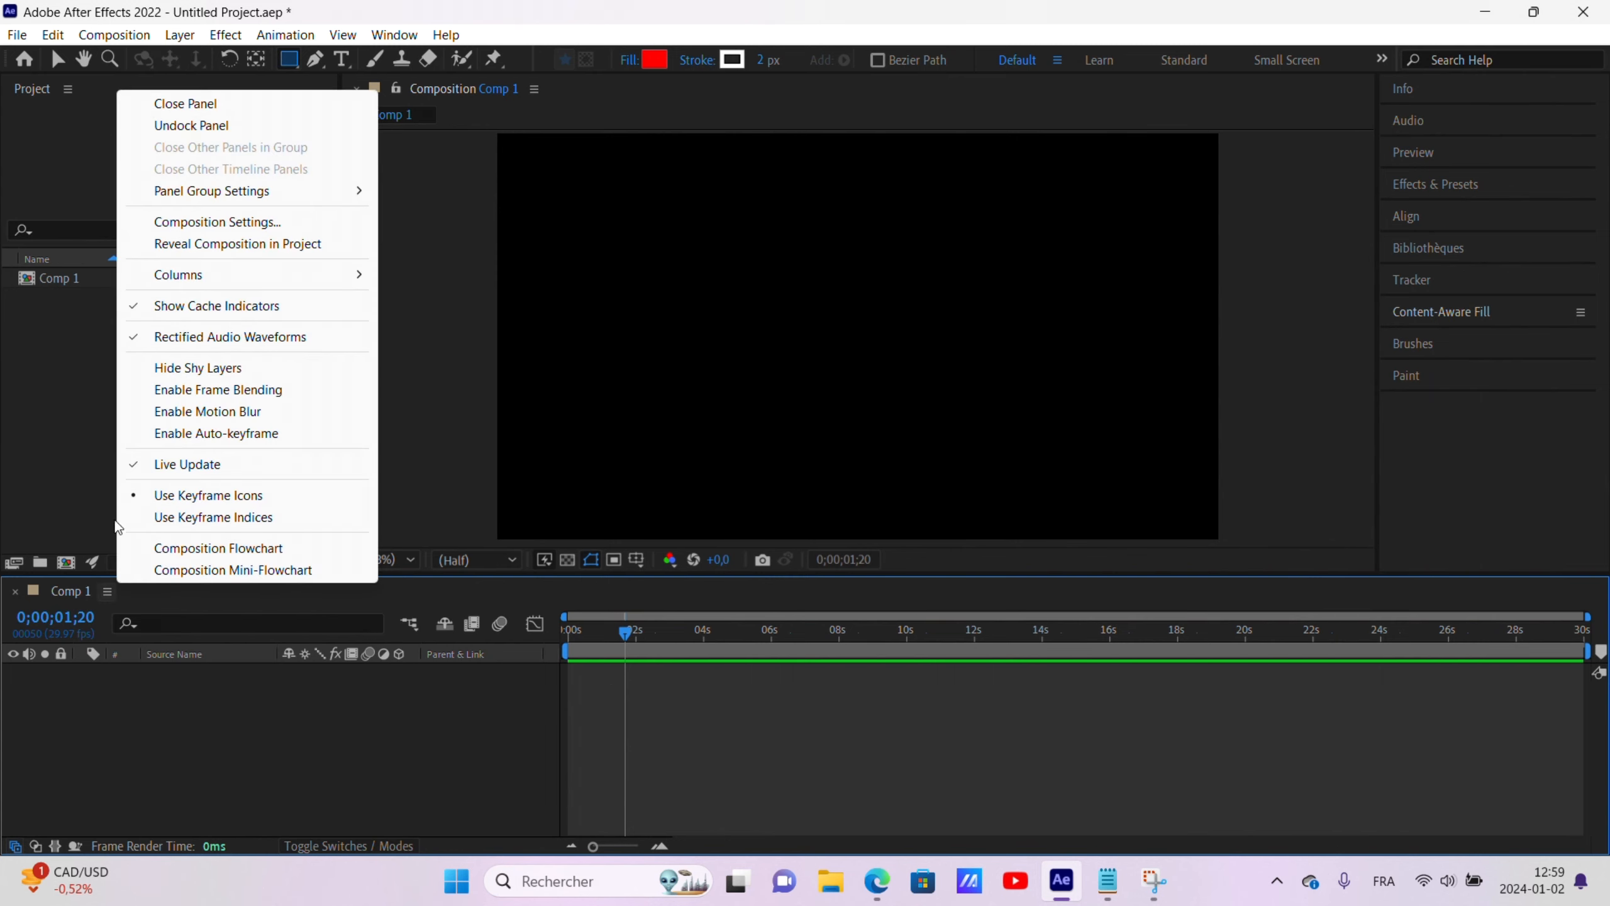
pyautogui.click(209, 105)
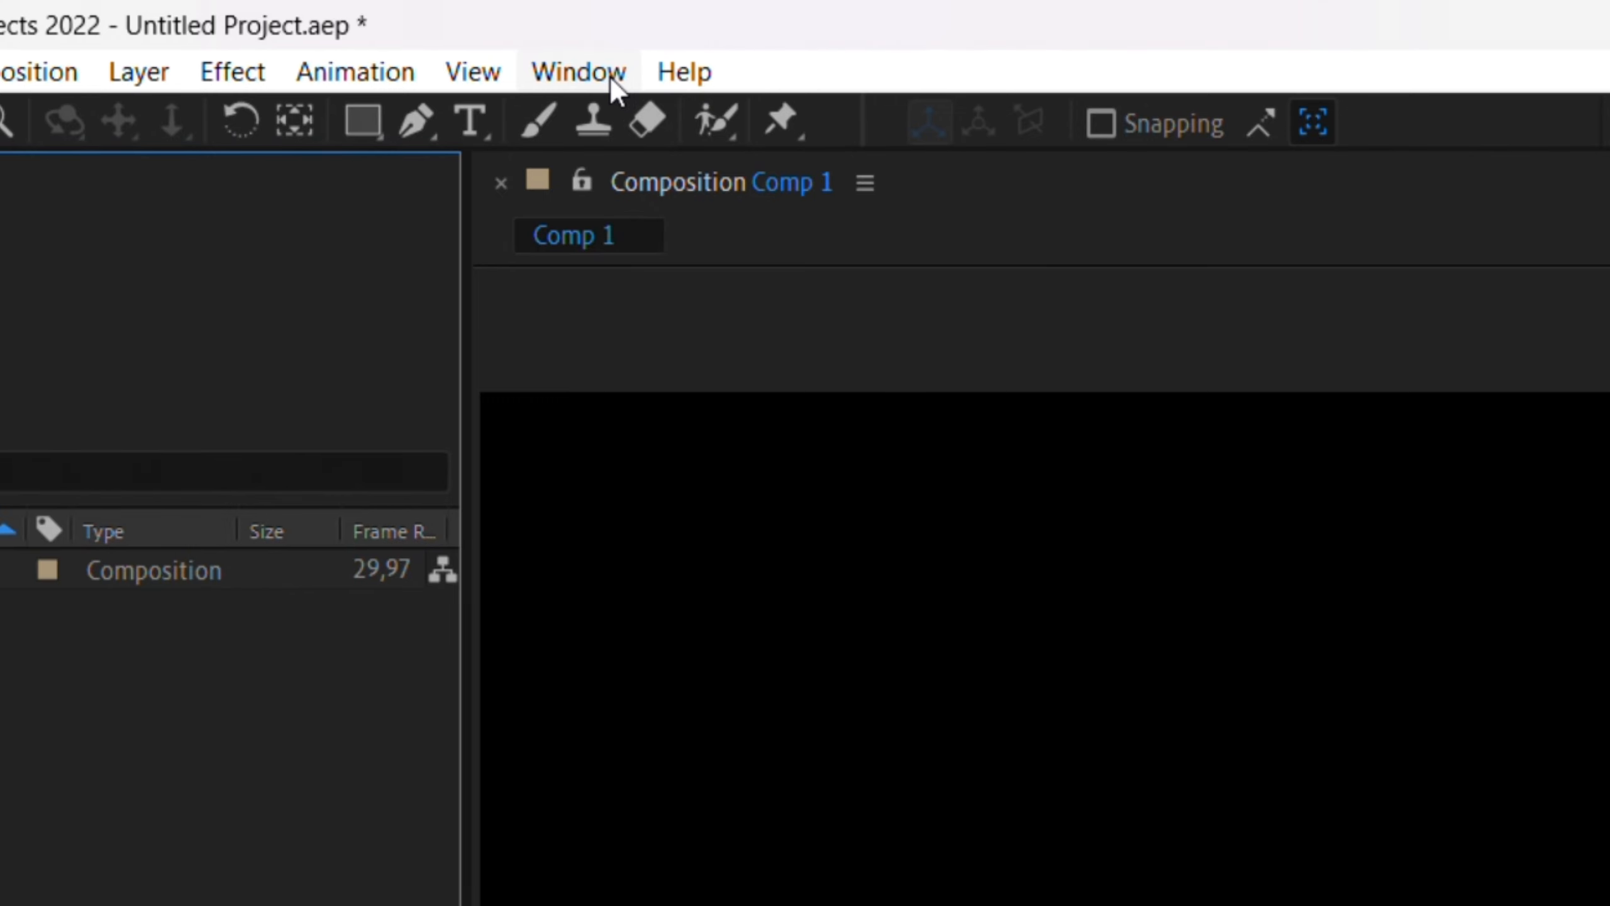
pyautogui.click(610, 77)
pyautogui.moveTo(615, 122)
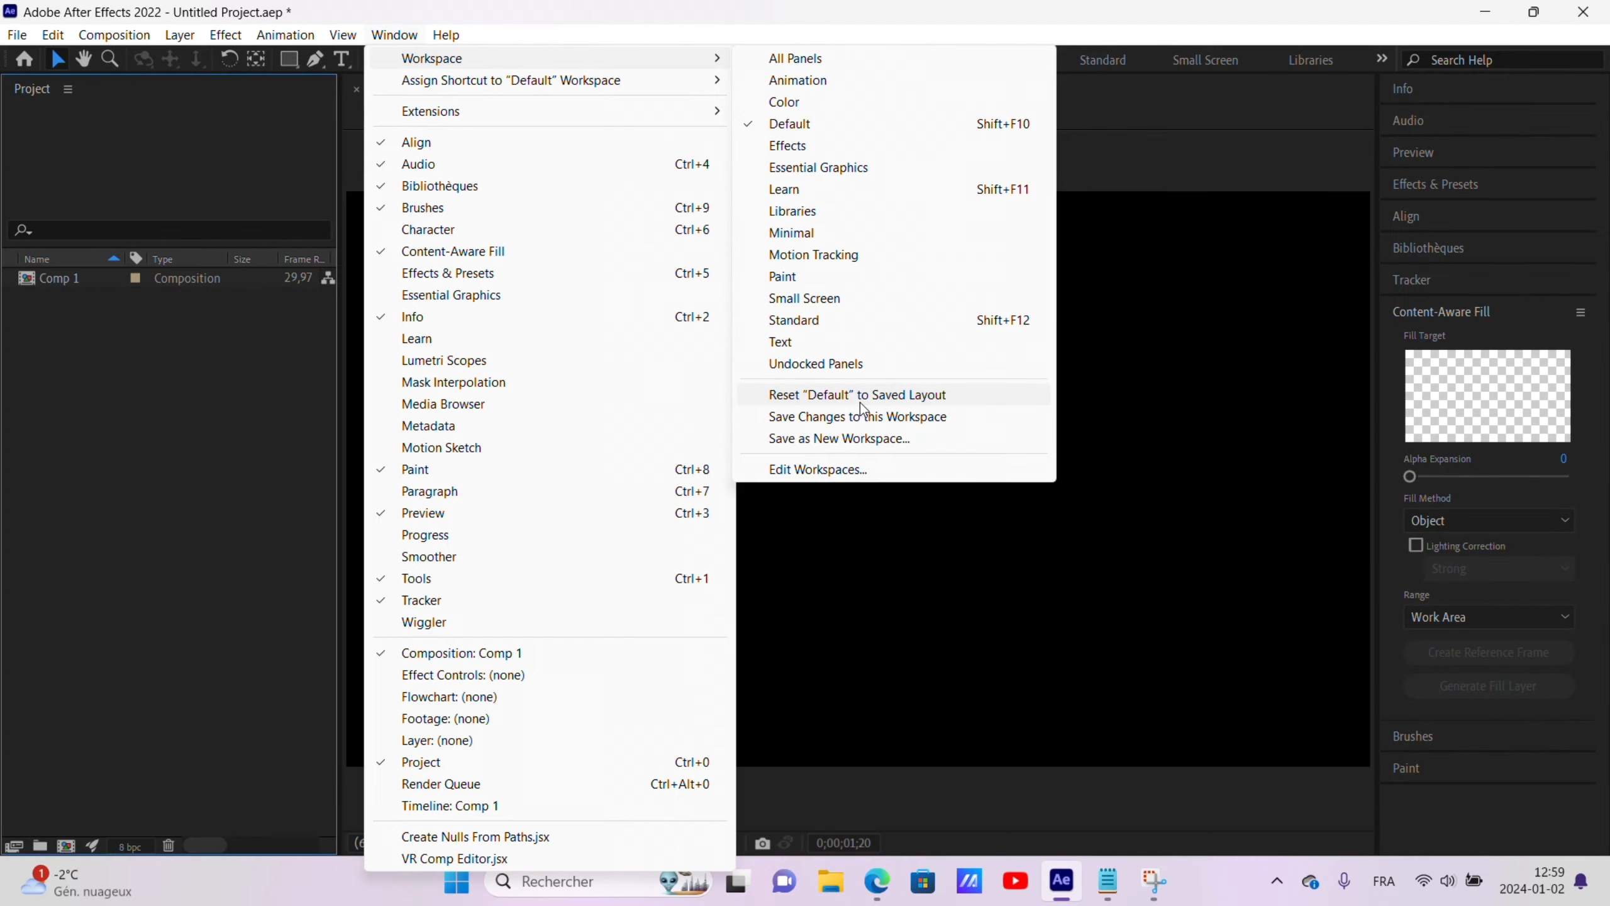
pyautogui.click(997, 603)
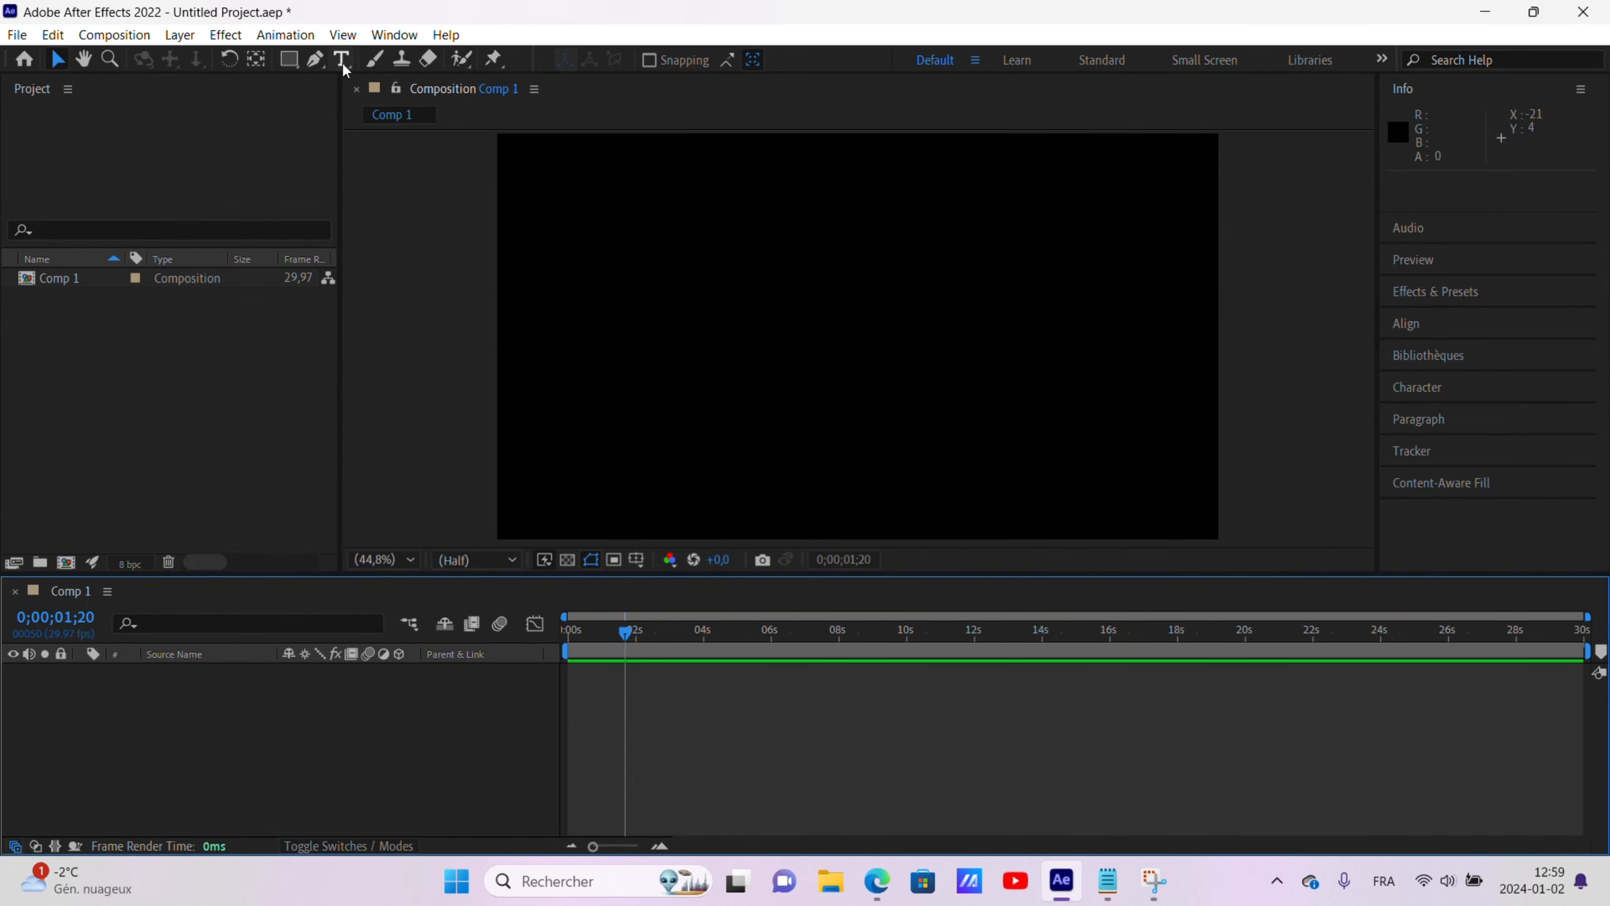
# Return the playhead to 0;00;00;00 and import the example 1 and example 2 JPG images as footage.
pyautogui.moveTo(625, 631); pyautogui.dragTo(553, 629)
pyautogui.click(224, 424)
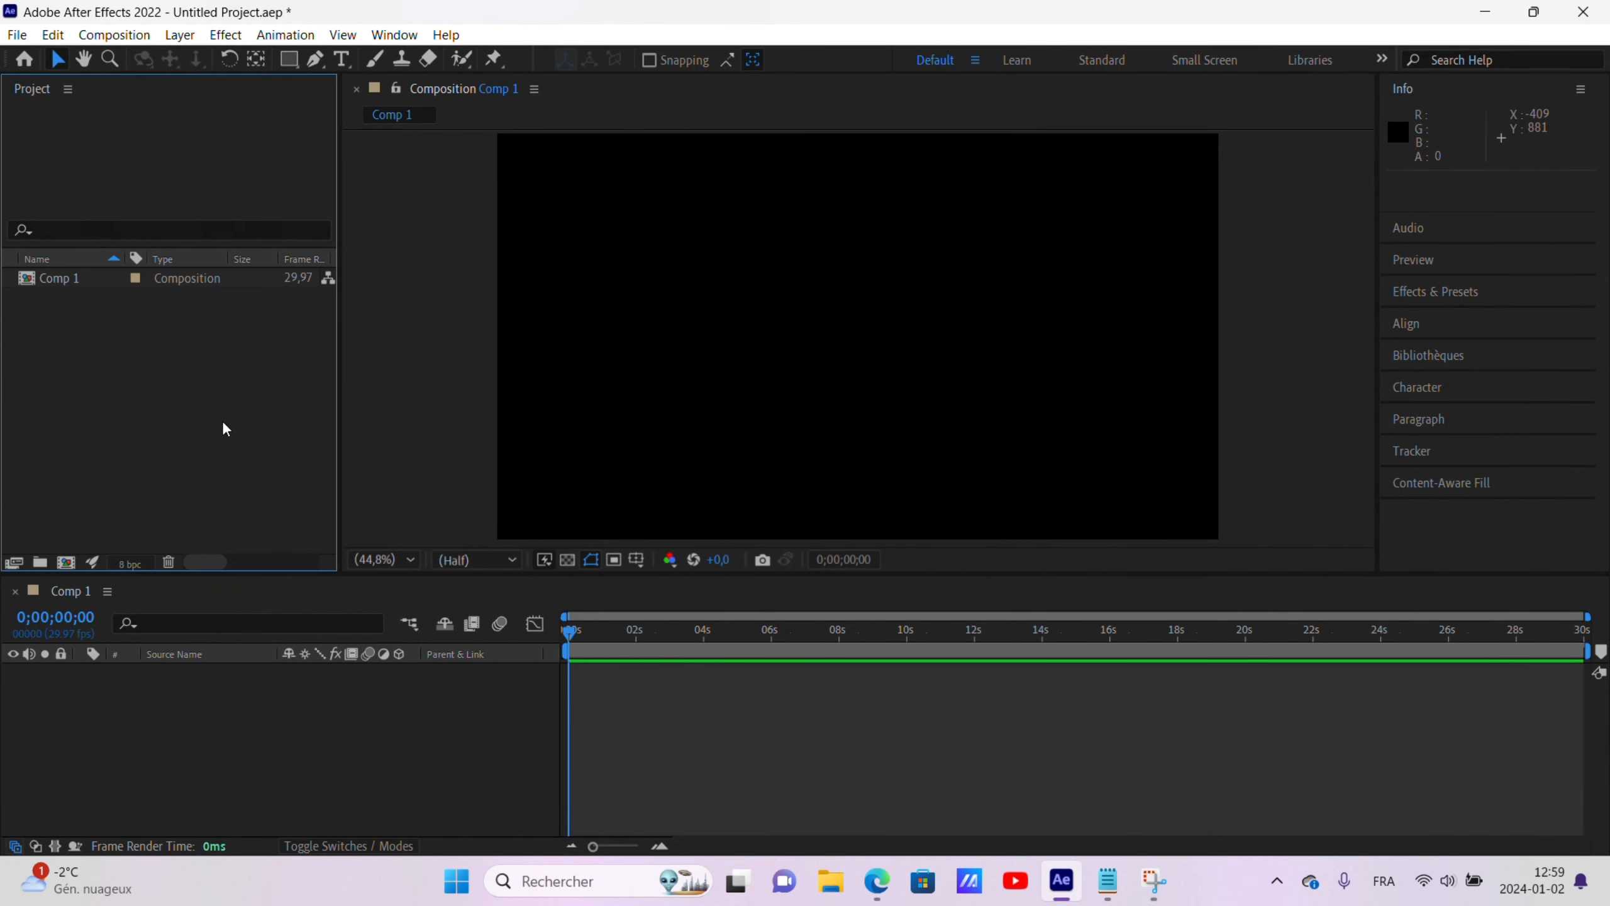
pyautogui.rightClick(223, 427)
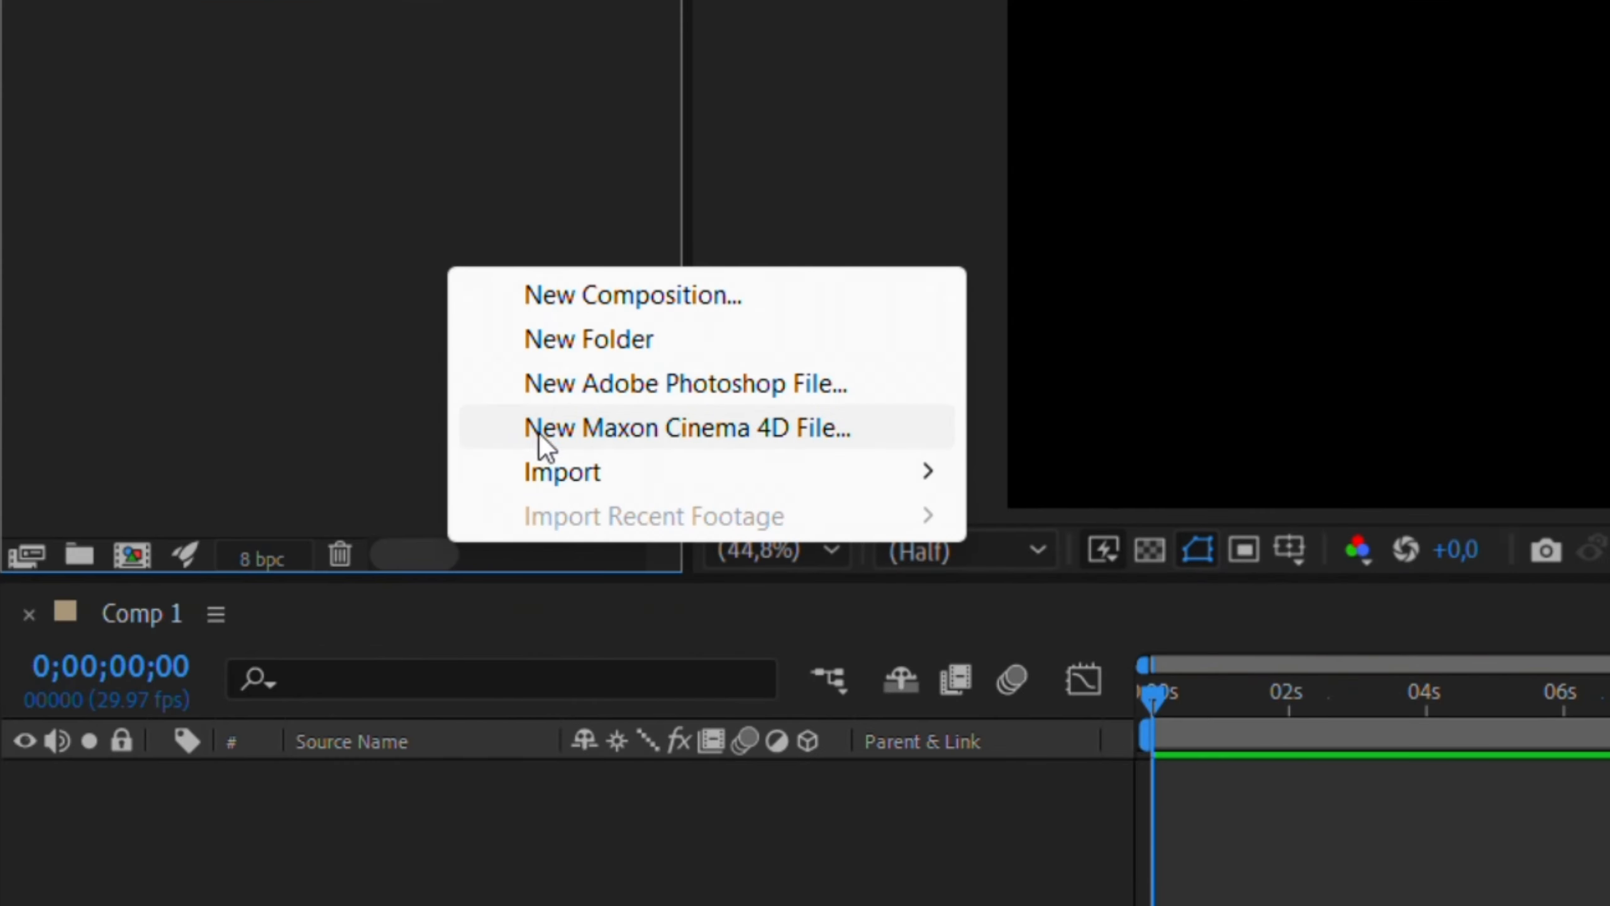
pyautogui.moveTo(546, 471)
pyautogui.click(1037, 476)
pyautogui.click(377, 413)
pyautogui.keyDown('shift'); pyautogui.click(402, 443); pyautogui.keyUp('shift')
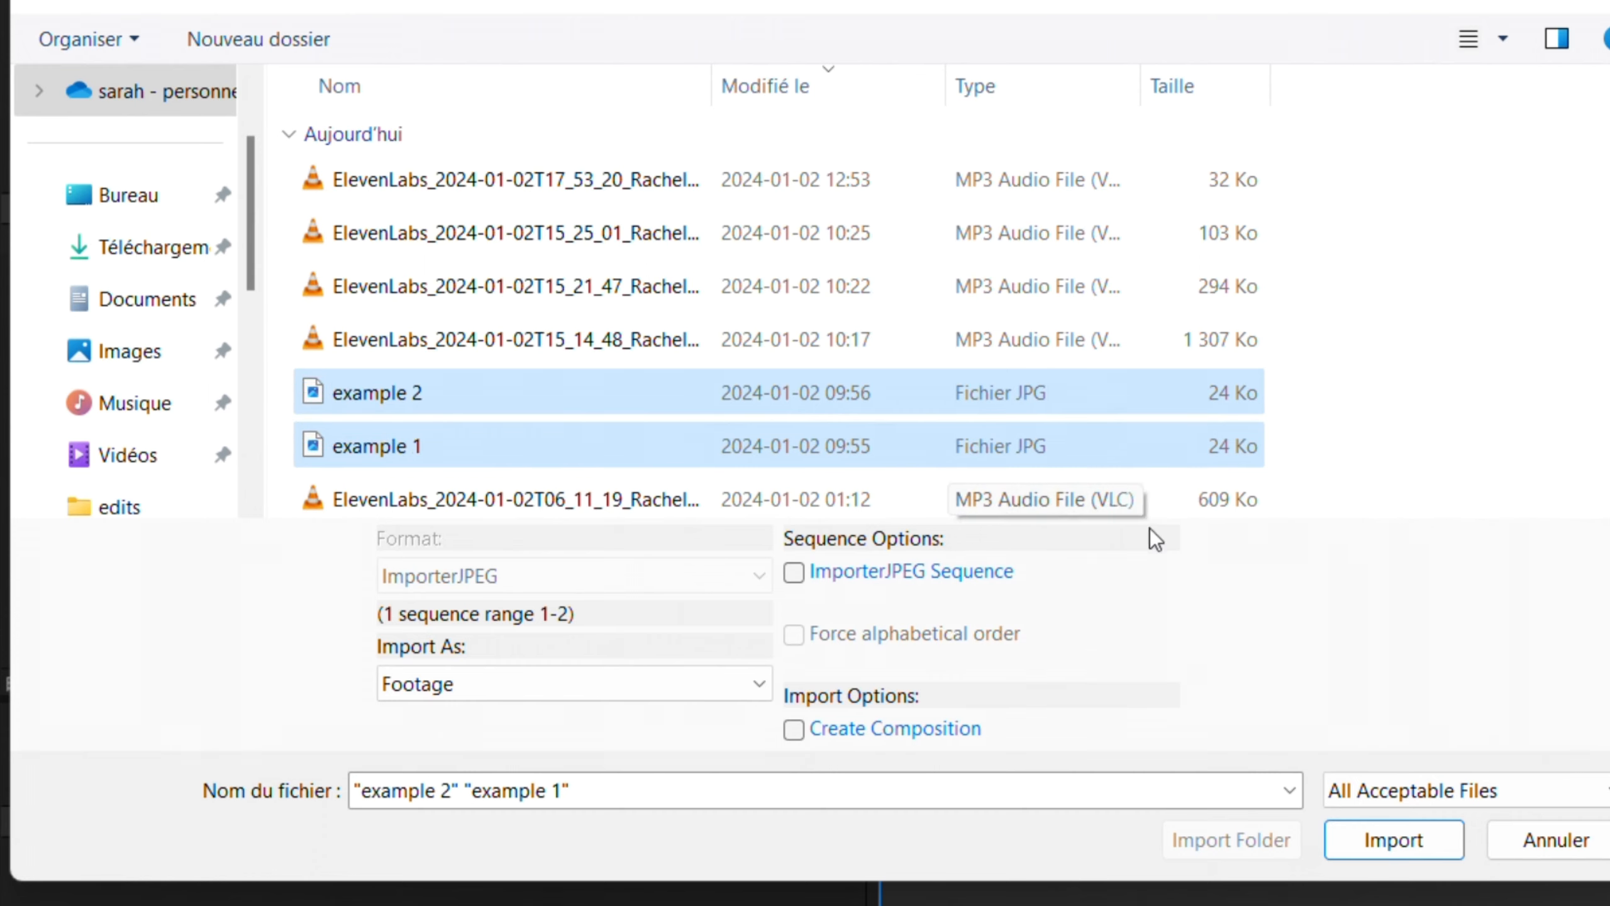
pyautogui.click(1393, 839)
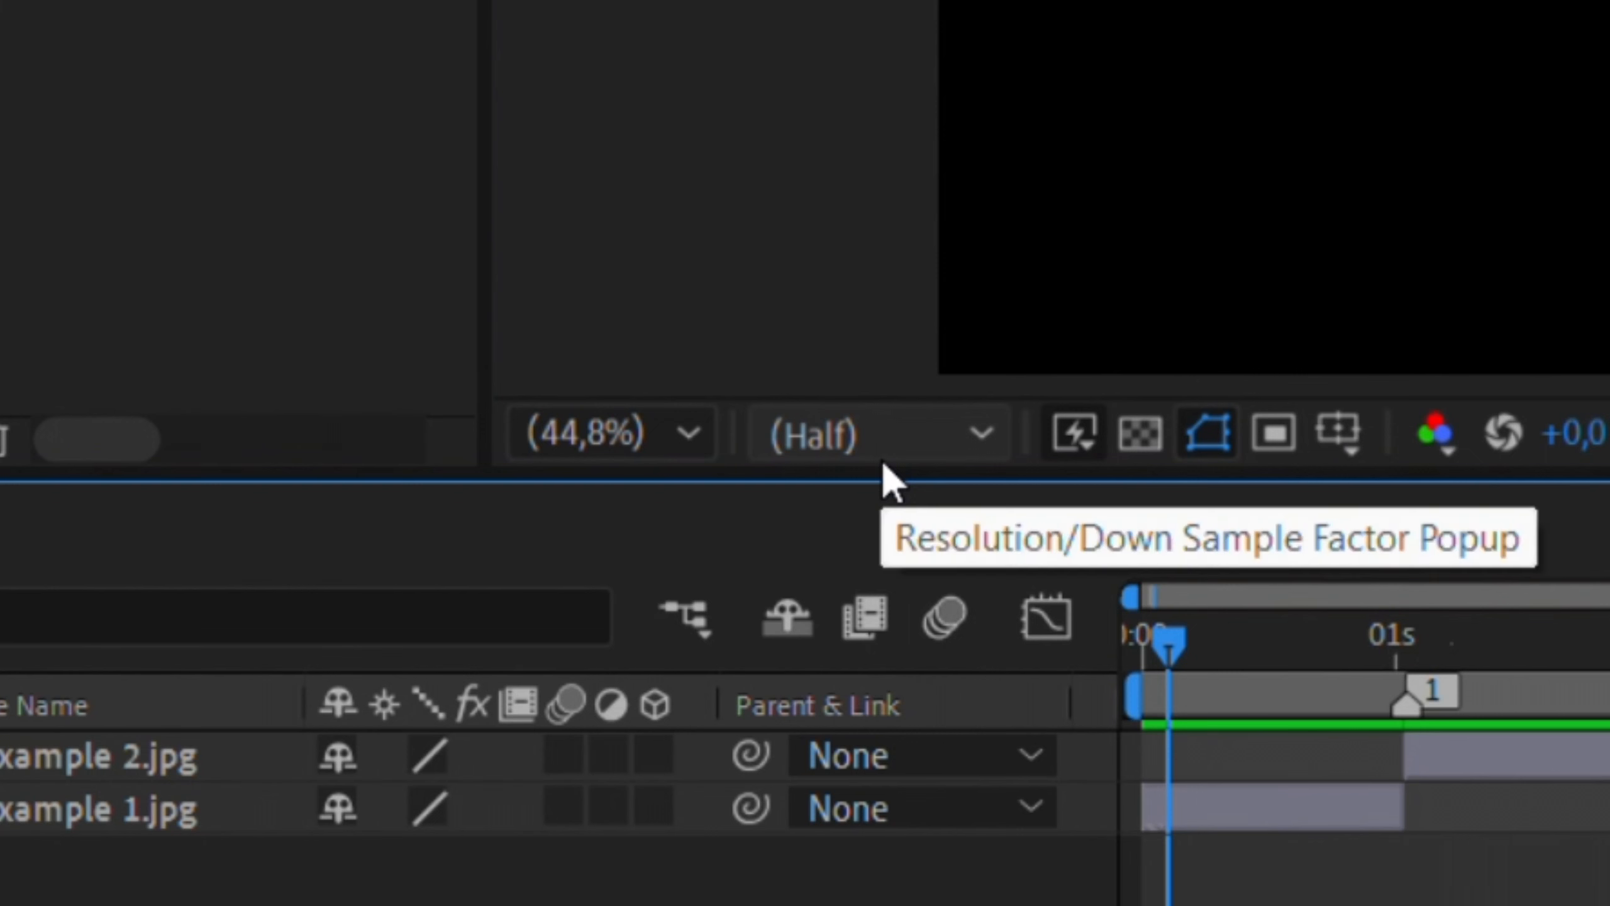
# Set the composition's preview resolution to Quarter.
pyautogui.click(477, 564)
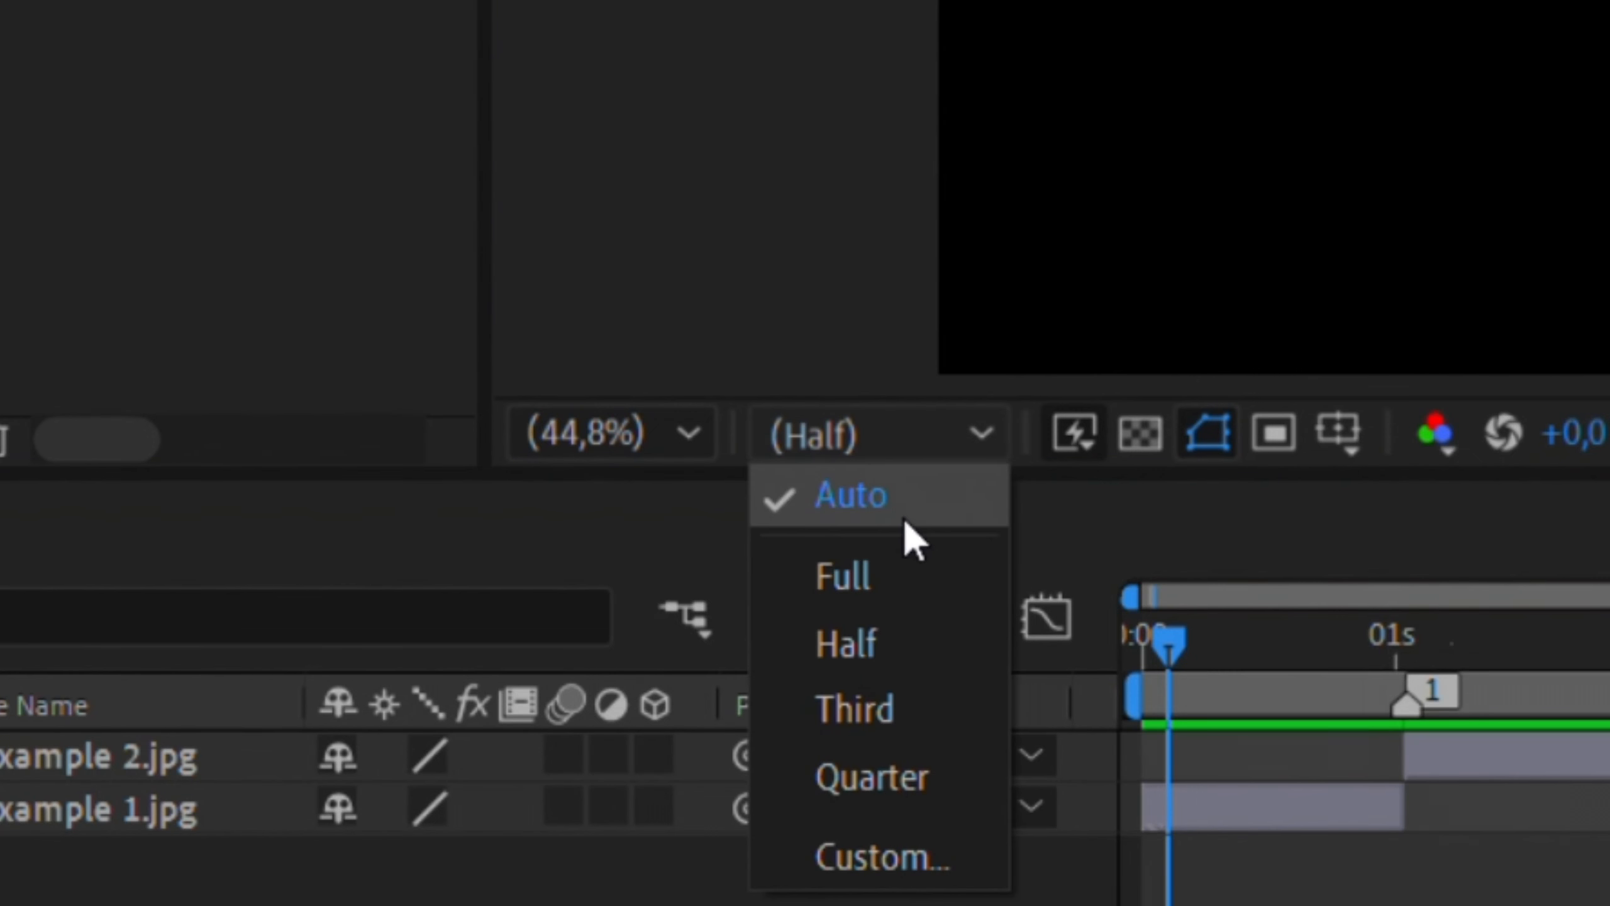
pyautogui.click(918, 800)
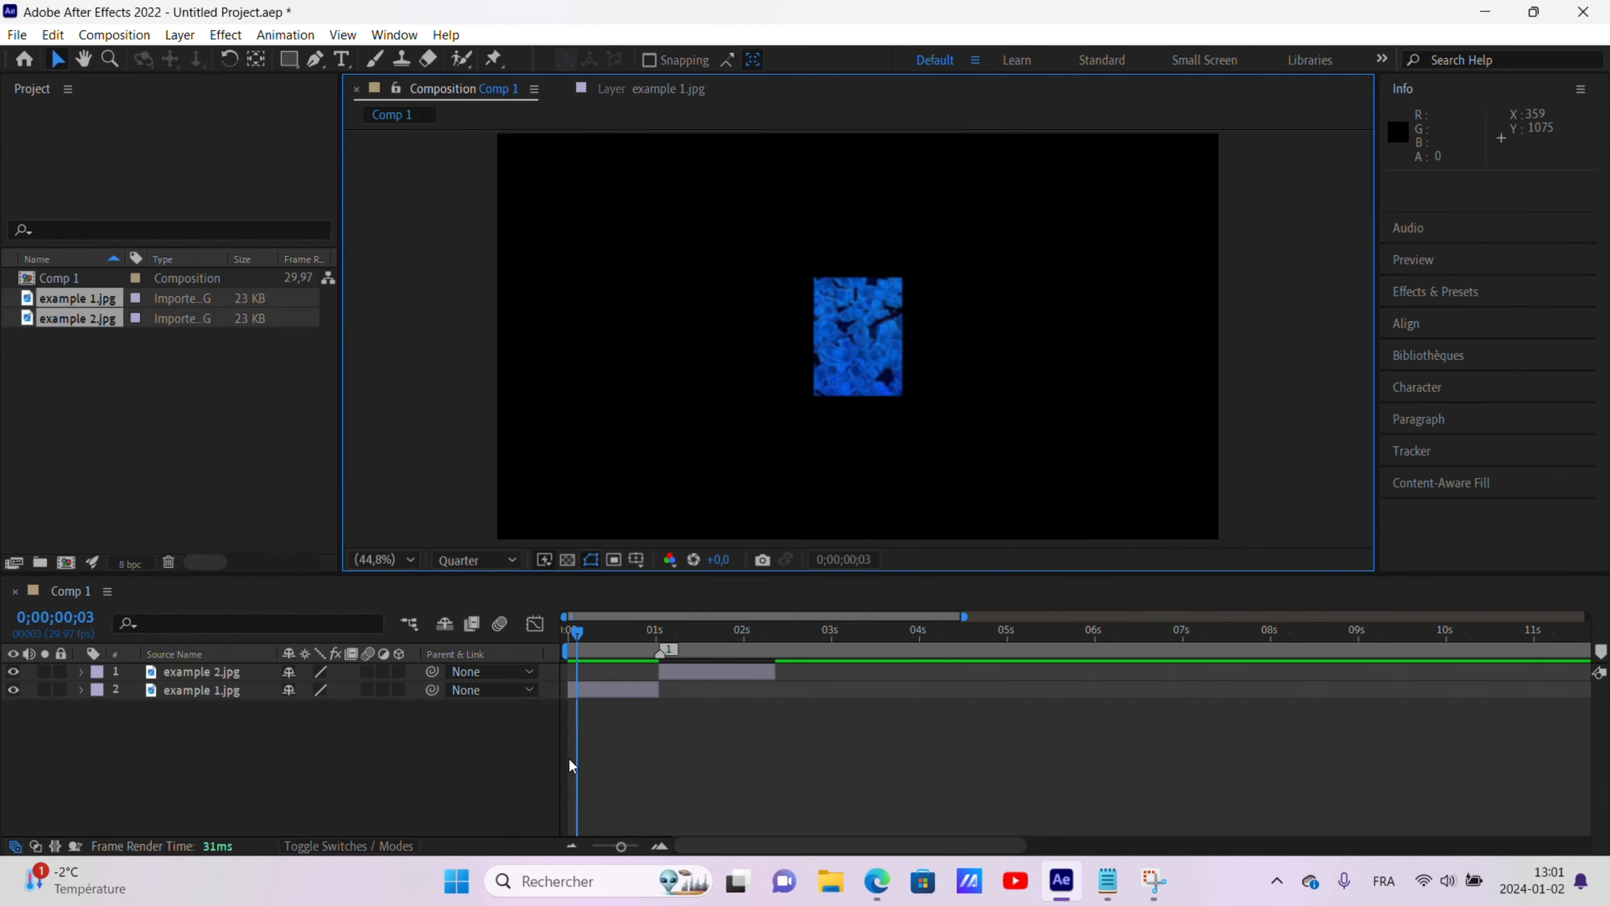
pyautogui.click(596, 696)
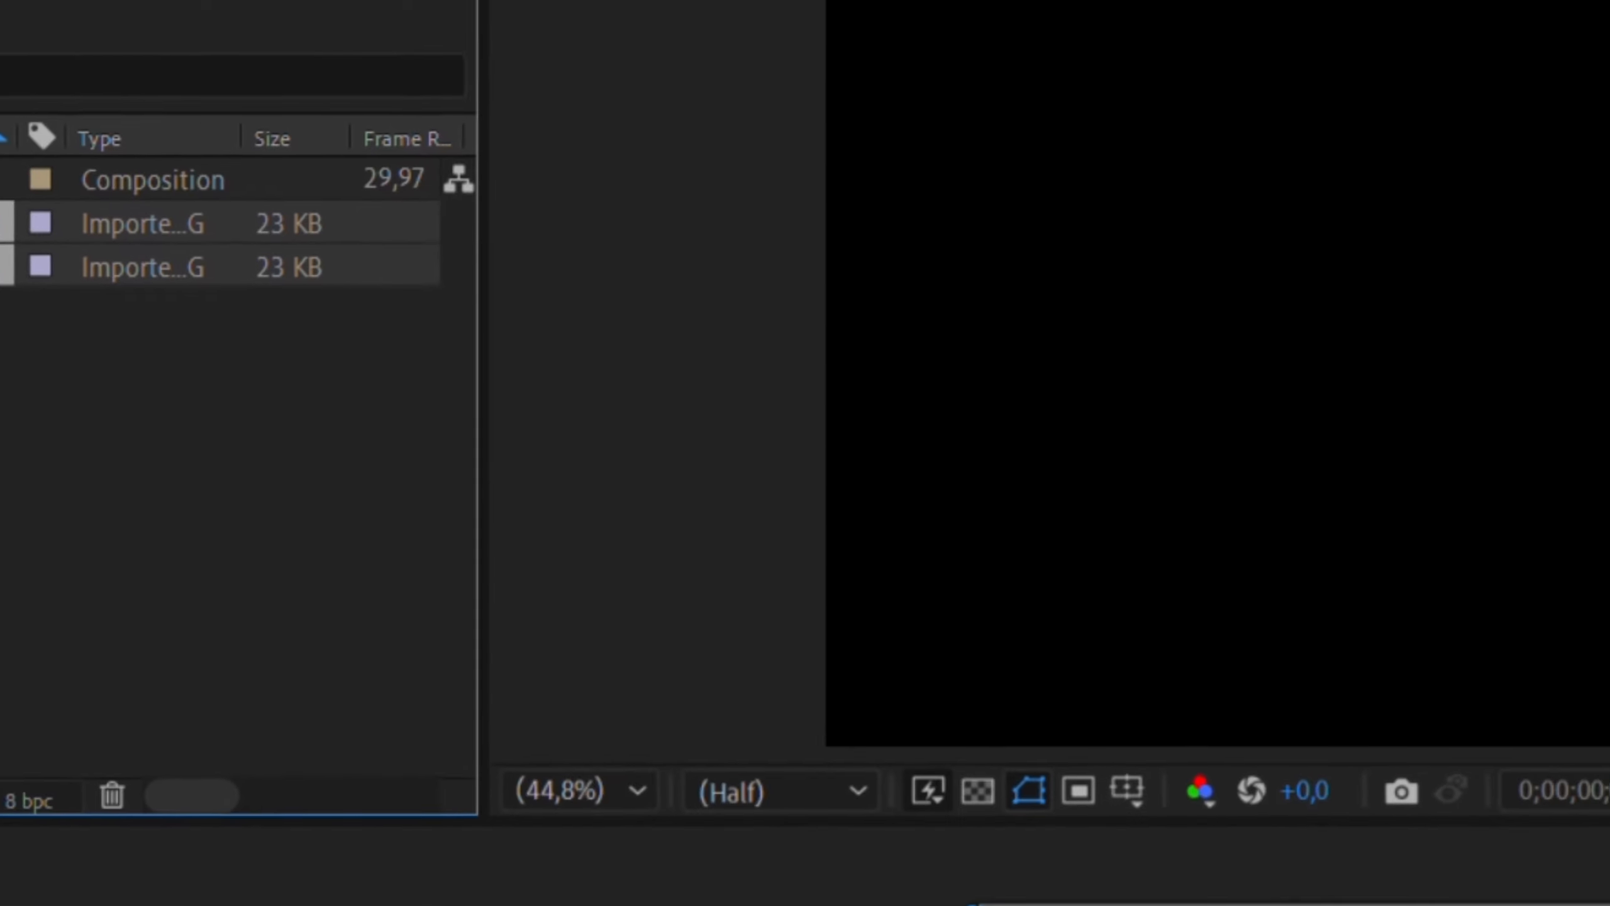
# Add example 1.jpg and example 2.jpg to the Comp 1 timeline and cut at 0;00;01;00.
pyautogui.moveTo(129, 219); pyautogui.dragTo(633, 431)
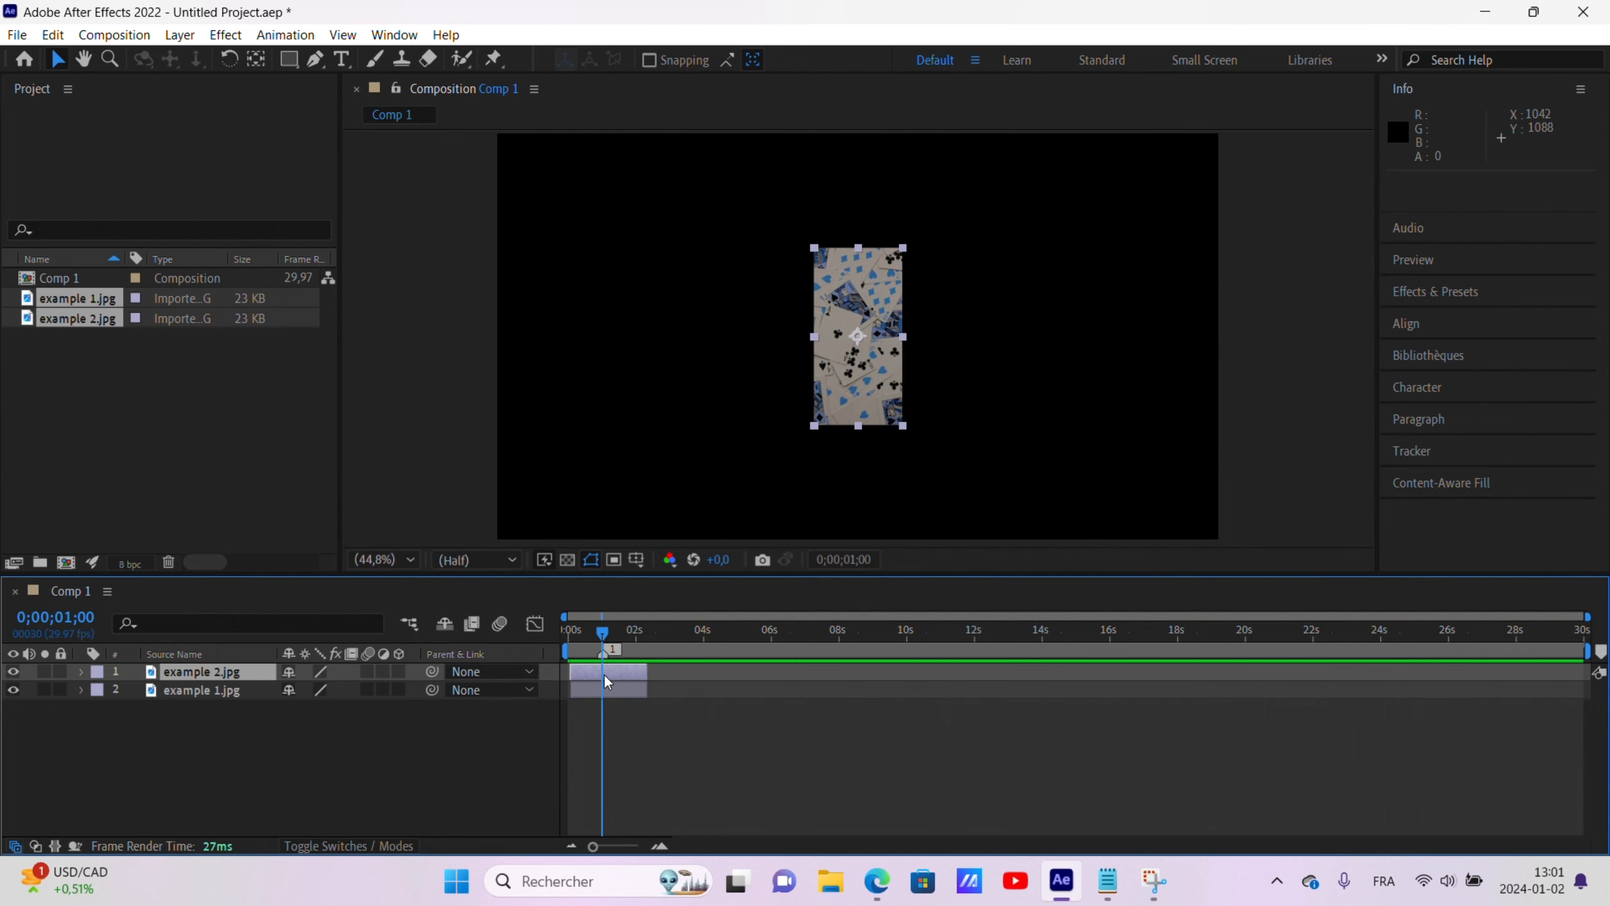
pyautogui.hotkey('ctrl', 'shift', 'd')
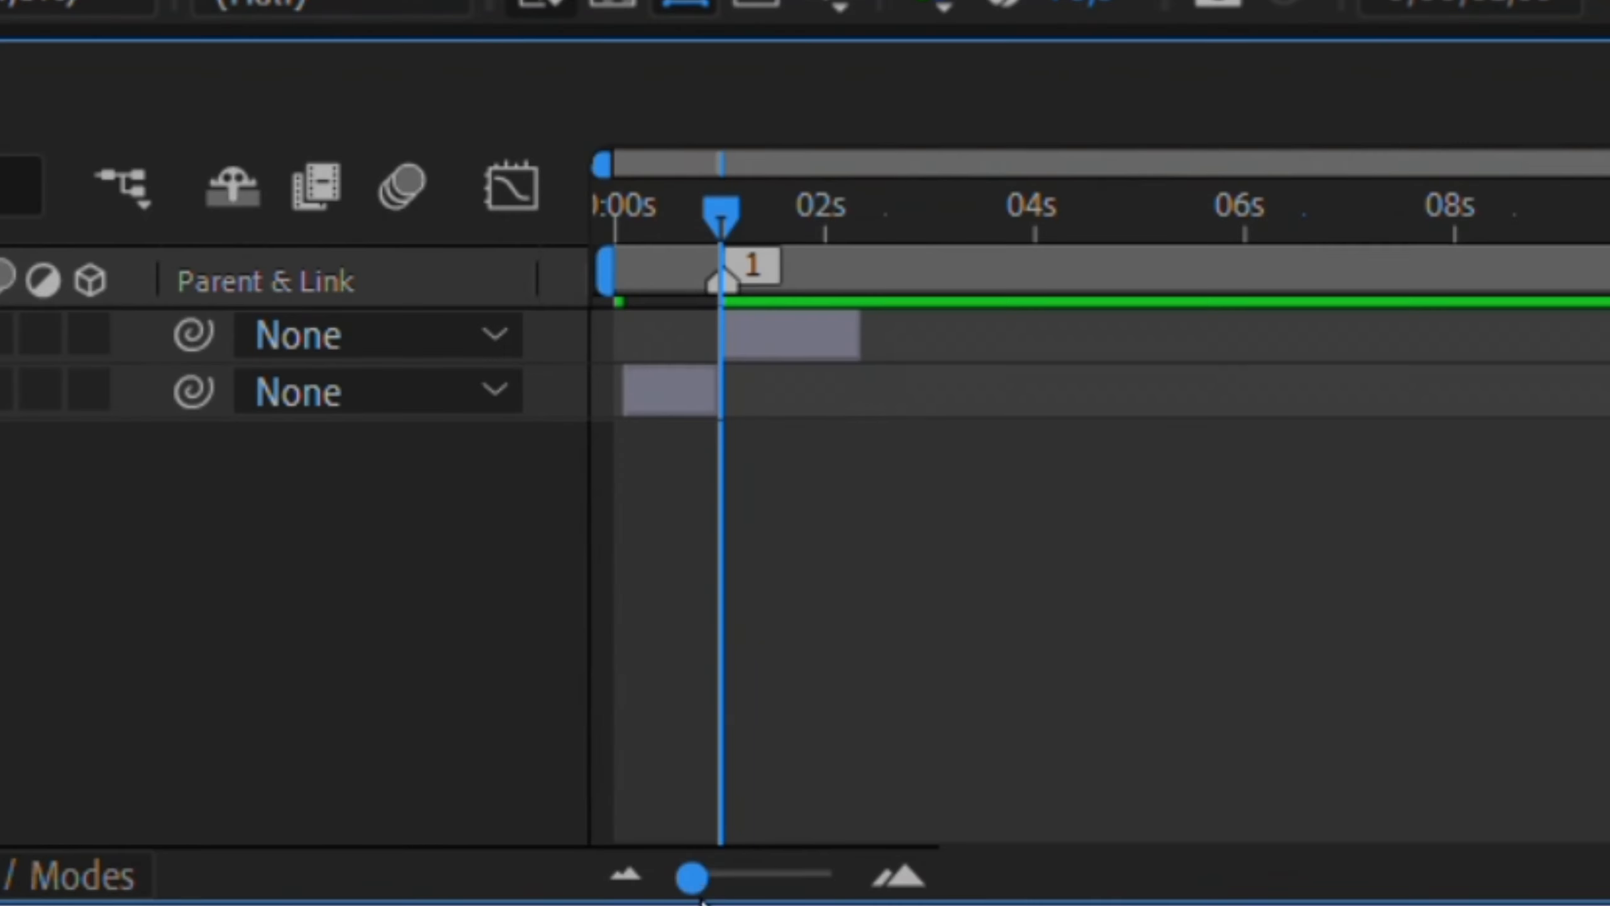
# Extend the start of the example 1.jpg layer to the very beginning of the timeline.
pyautogui.moveTo(592, 847); pyautogui.dragTo(595, 851)
pyautogui.moveTo(703, 894); pyautogui.dragTo(827, 905)
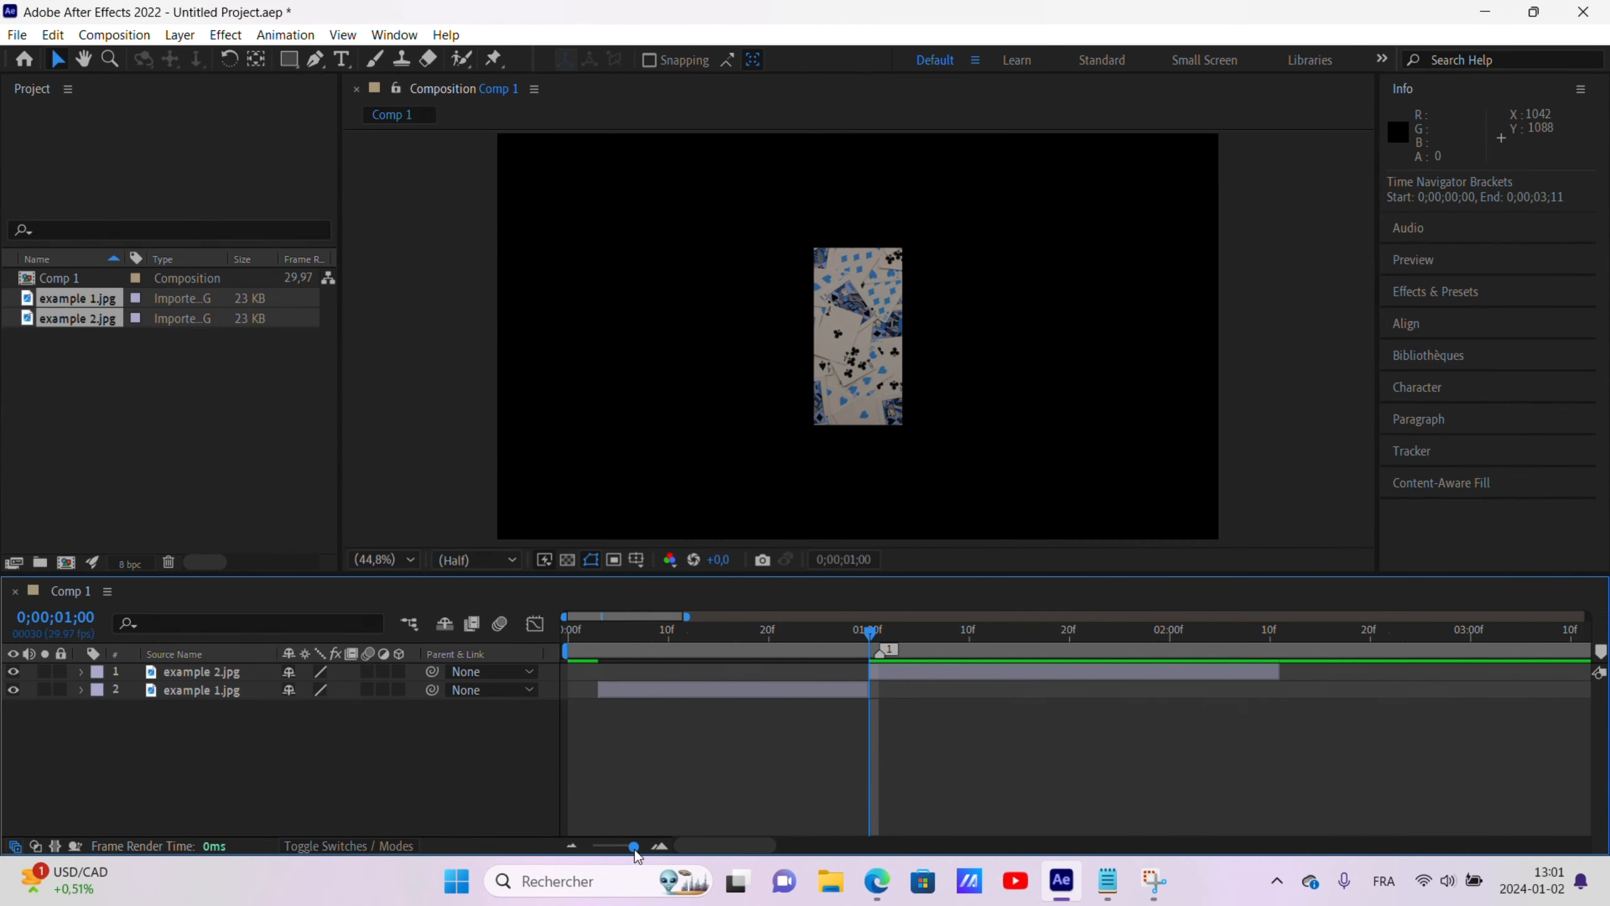
pyautogui.moveTo(635, 850); pyautogui.dragTo(621, 846)
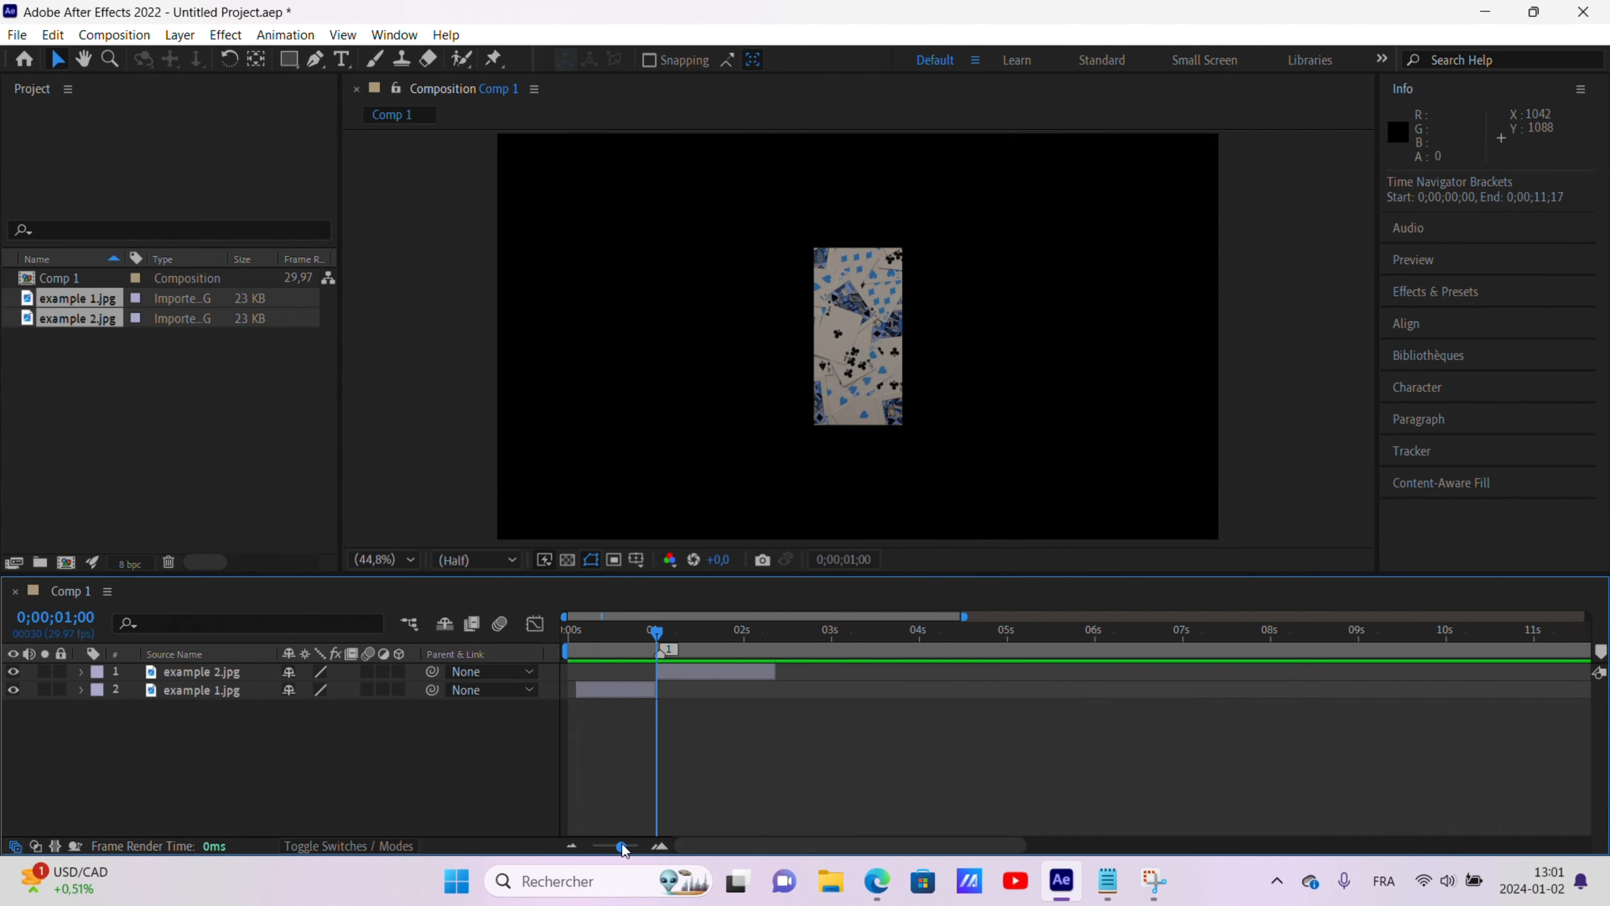
pyautogui.click(567, 686)
pyautogui.moveTo(568, 691); pyautogui.dragTo(563, 692)
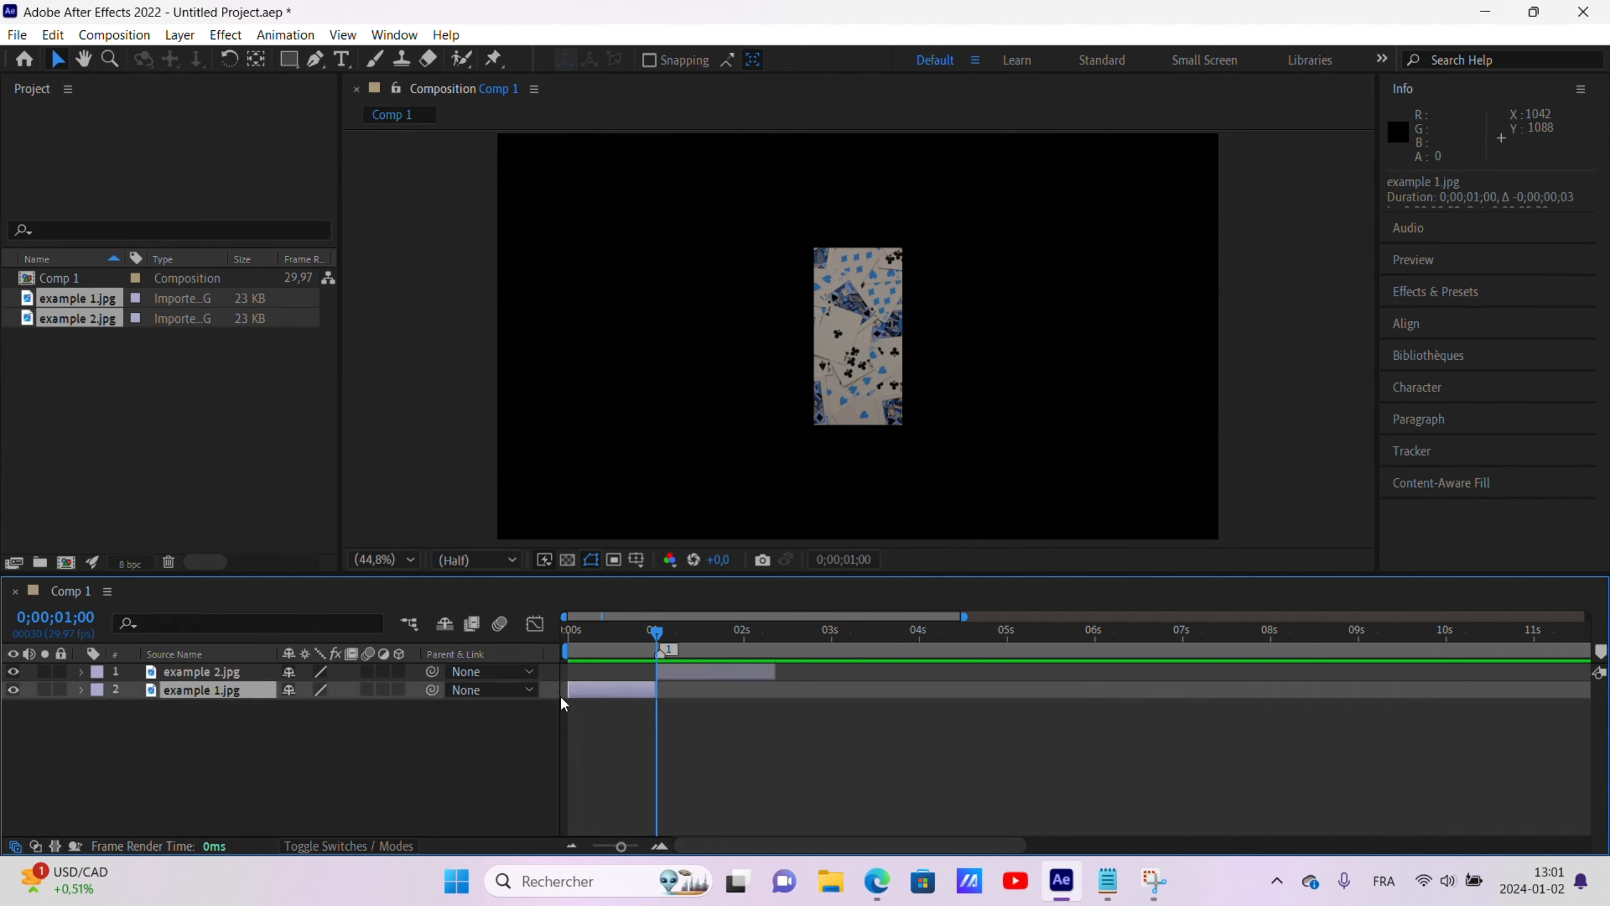
# Add a scale keyframe of 483% to the example 1.jpg layer at 0;00;00;00.
pyautogui.click(567, 634)
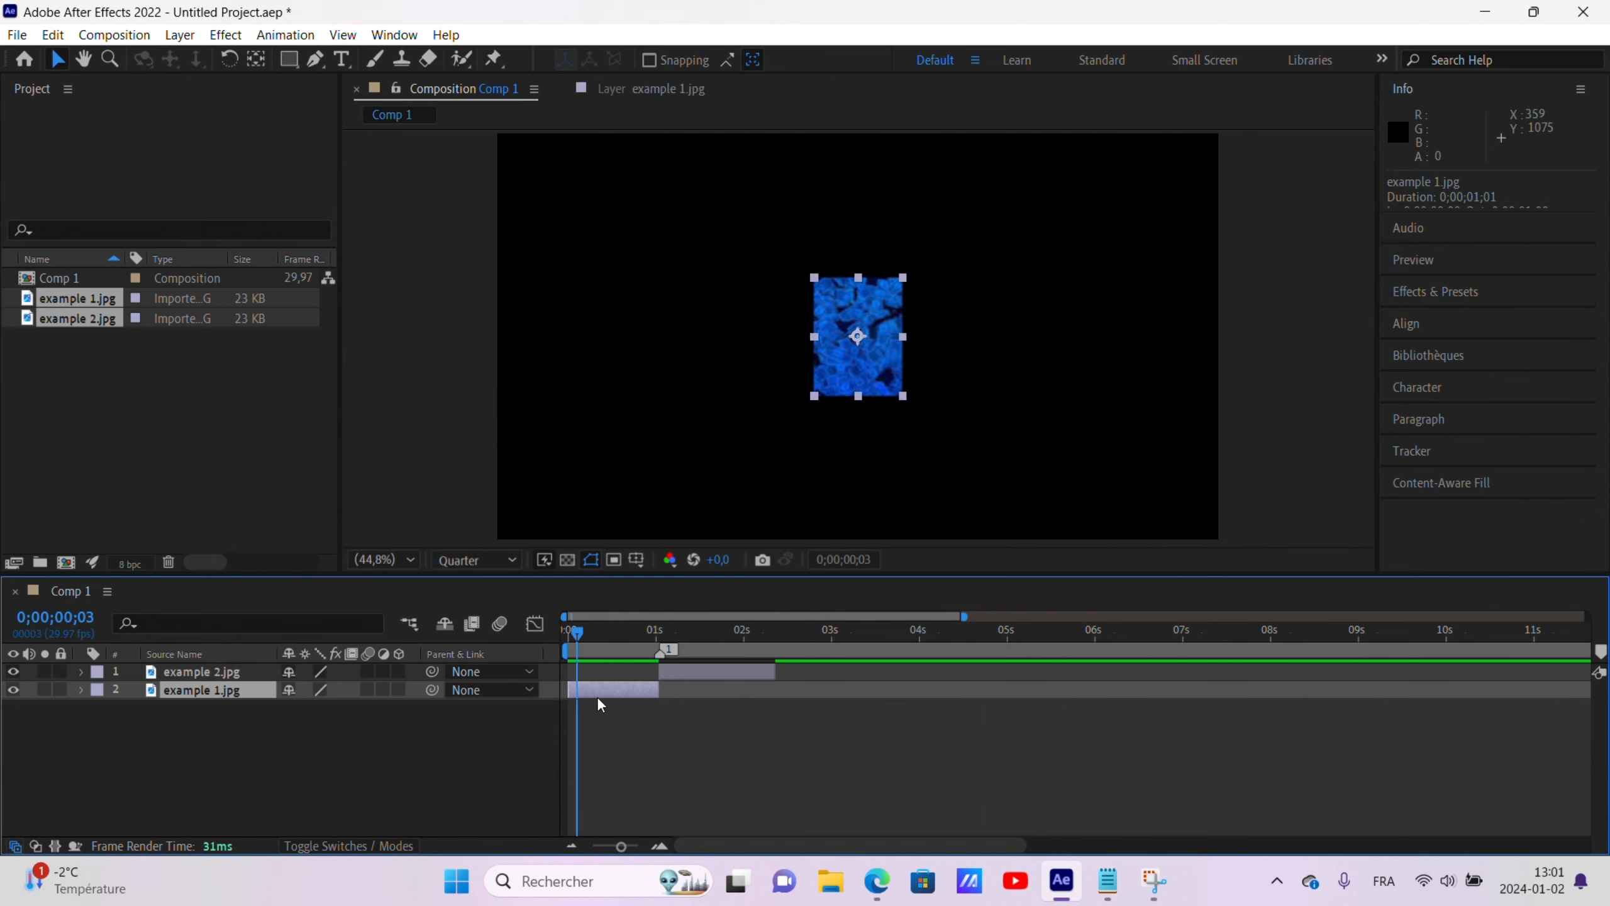
pyautogui.press('s')
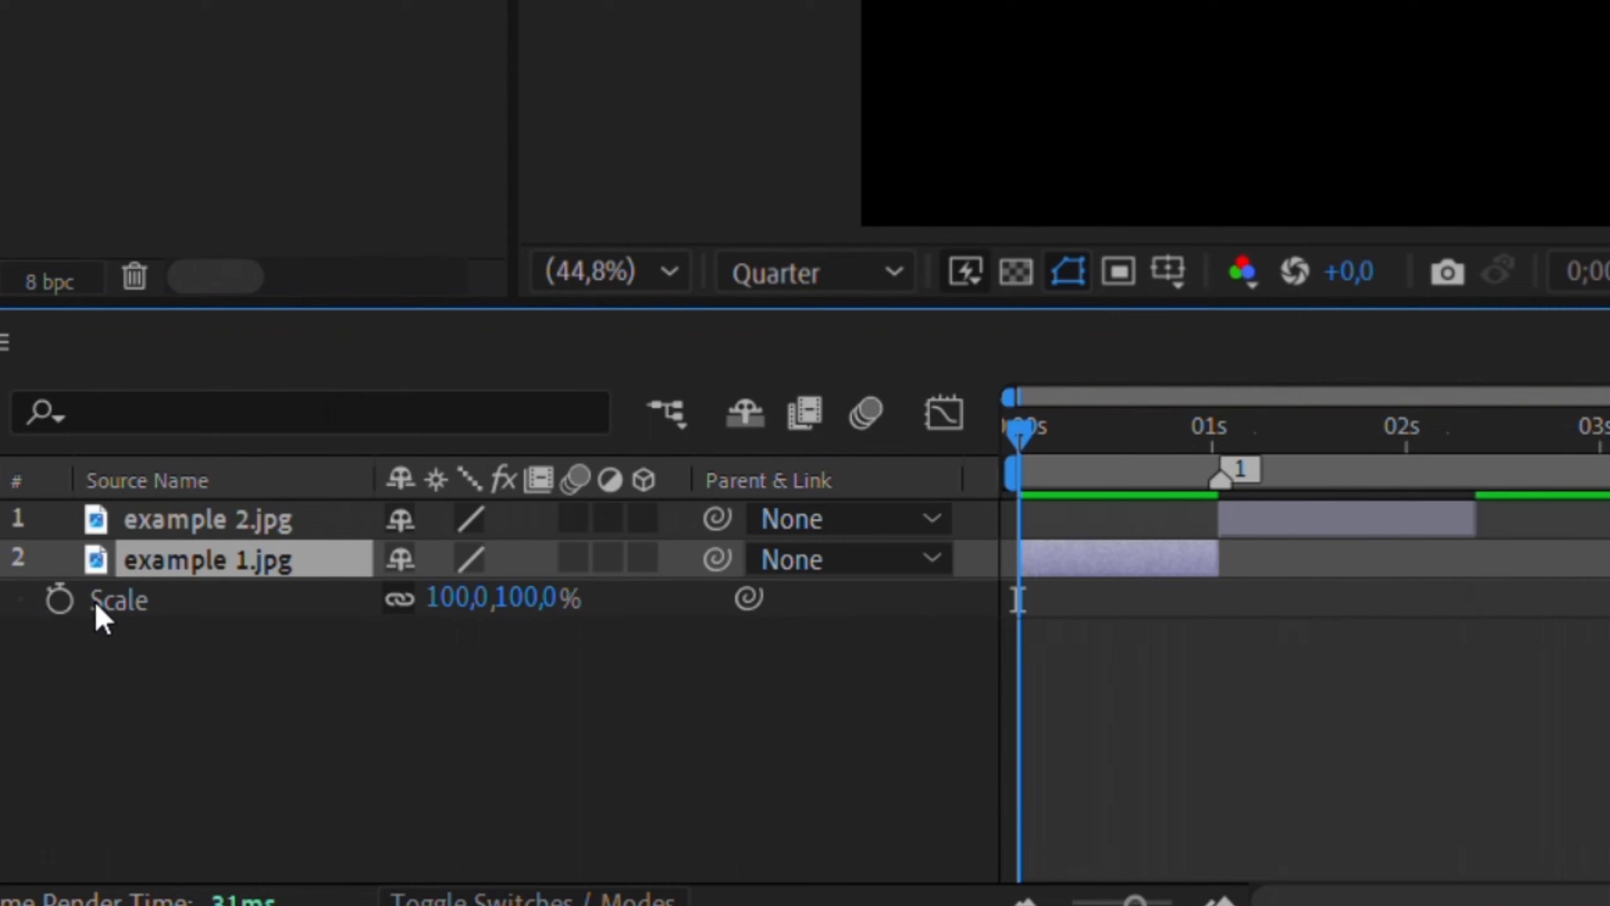
pyautogui.click(70, 603)
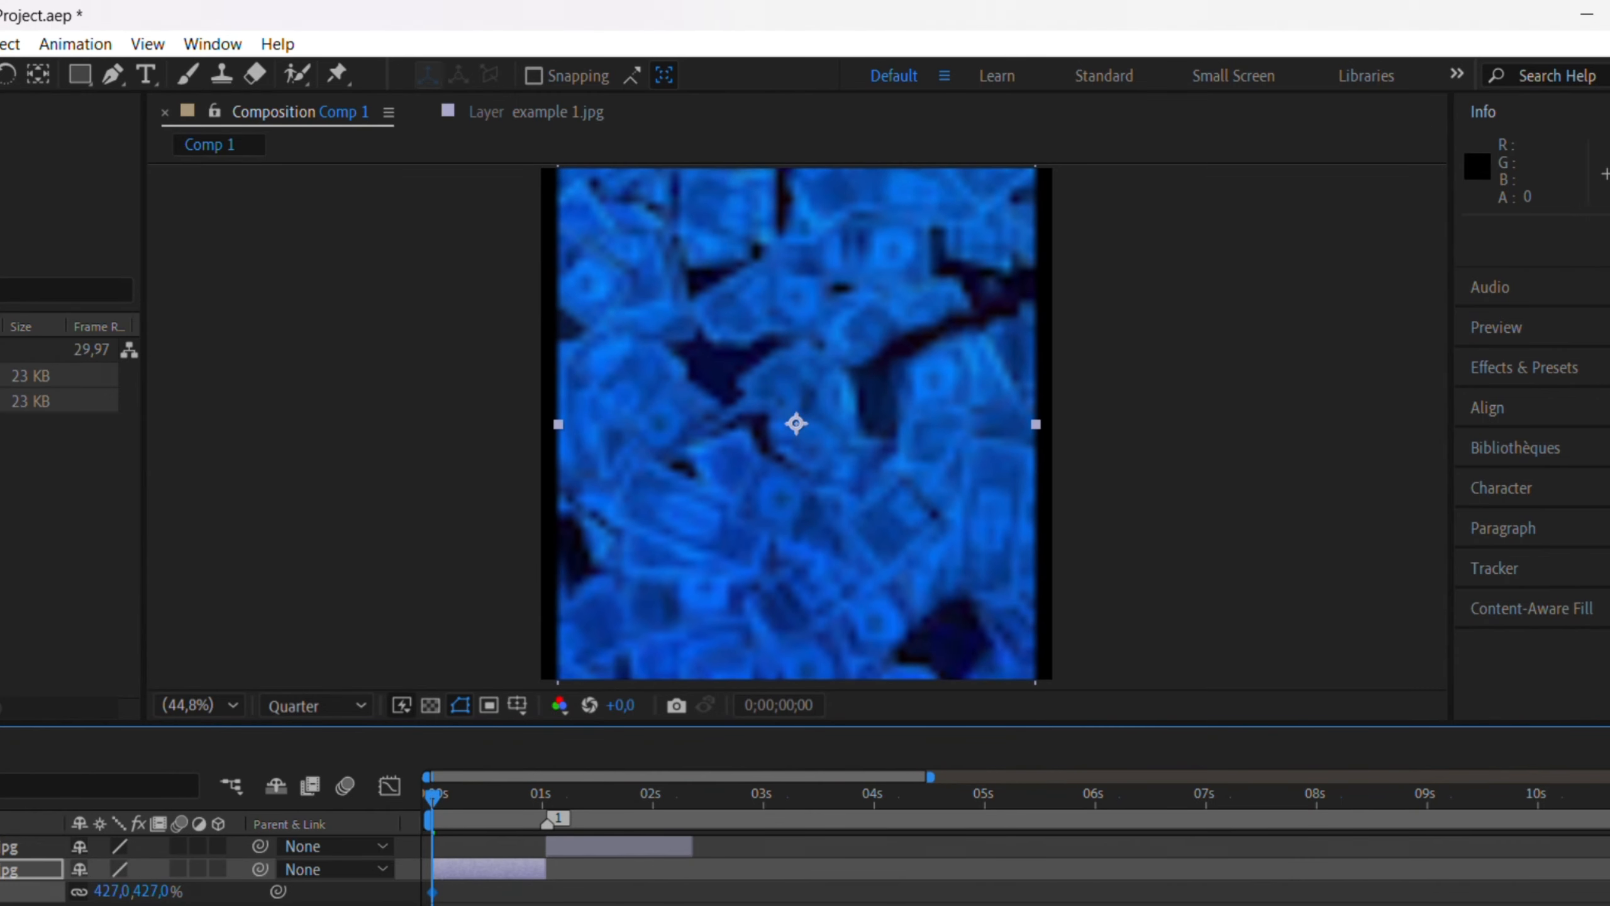
pyautogui.moveTo(112, 891); pyautogui.dragTo(155, 891)
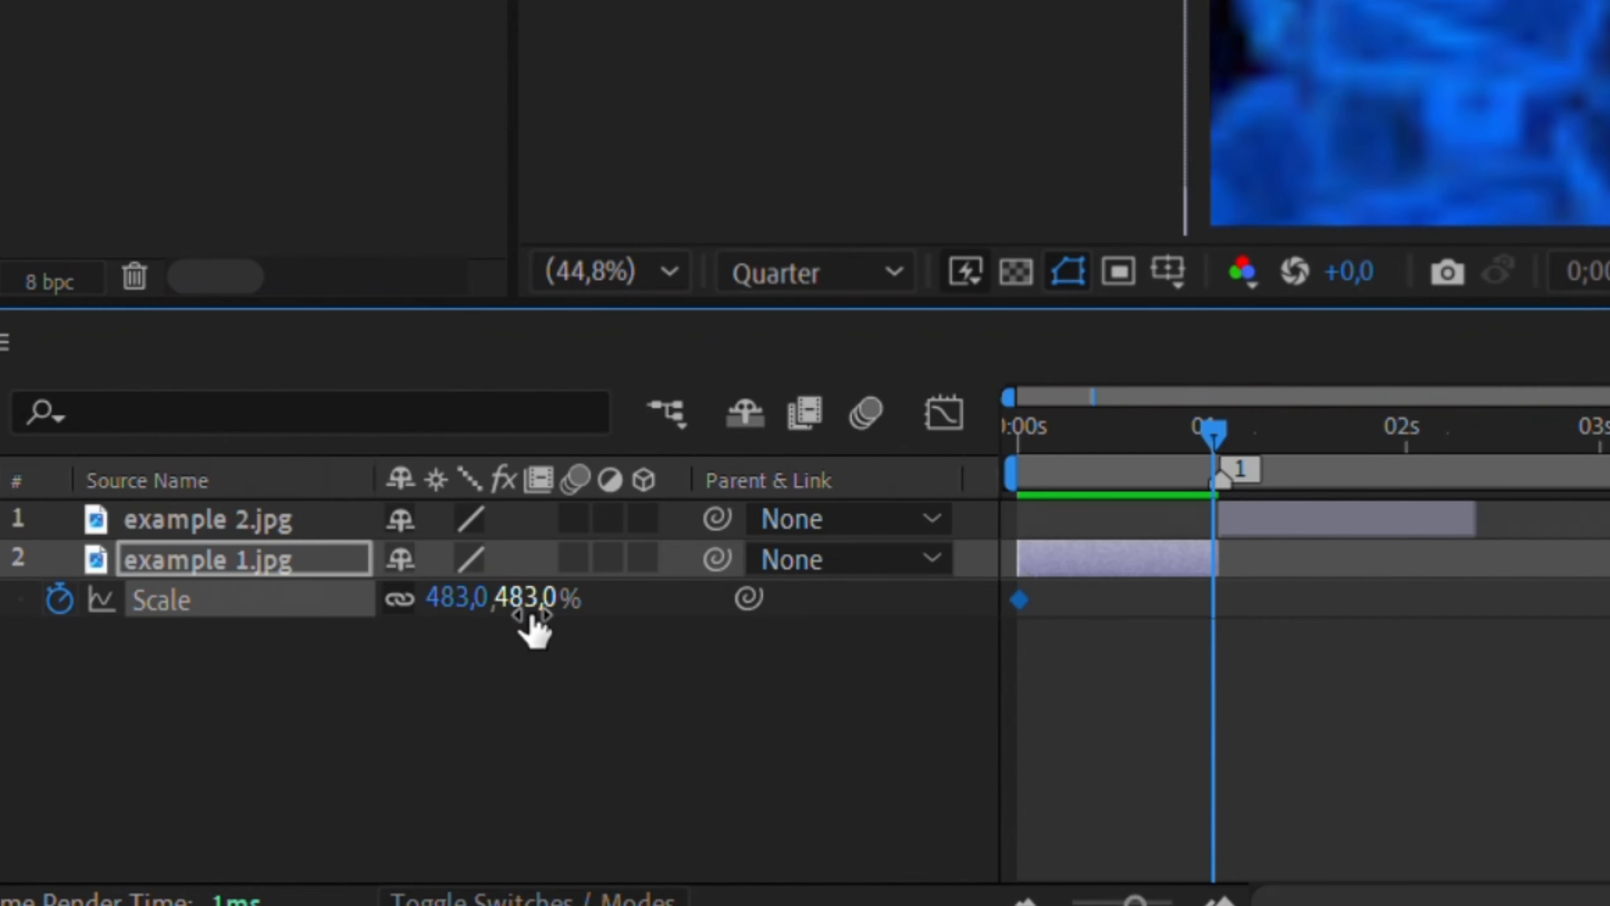
# Set the example 1.jpg layer's scale to 590% at 0;00;01;00.
pyautogui.click(532, 602)
pyautogui.write('590')
pyautogui.press('Return')
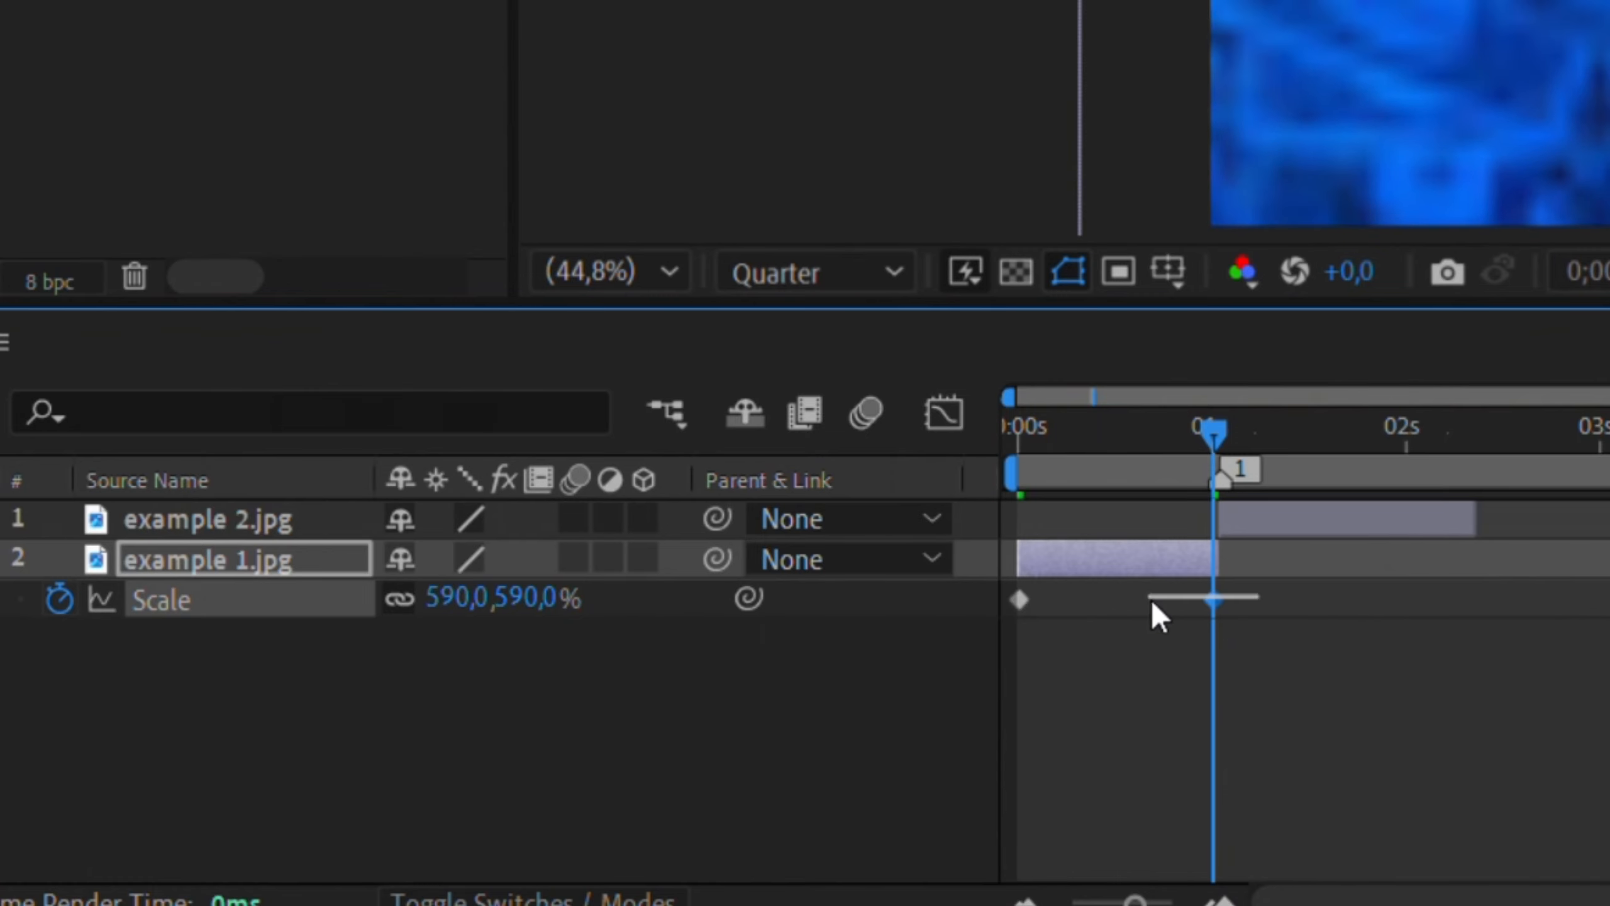
# Apply Easy Ease to both scale keyframes of the example 1.jpg layer.
pyautogui.moveTo(1149, 599); pyautogui.dragTo(976, 613)
pyautogui.rightClick(1021, 601)
pyautogui.moveTo(1107, 578)
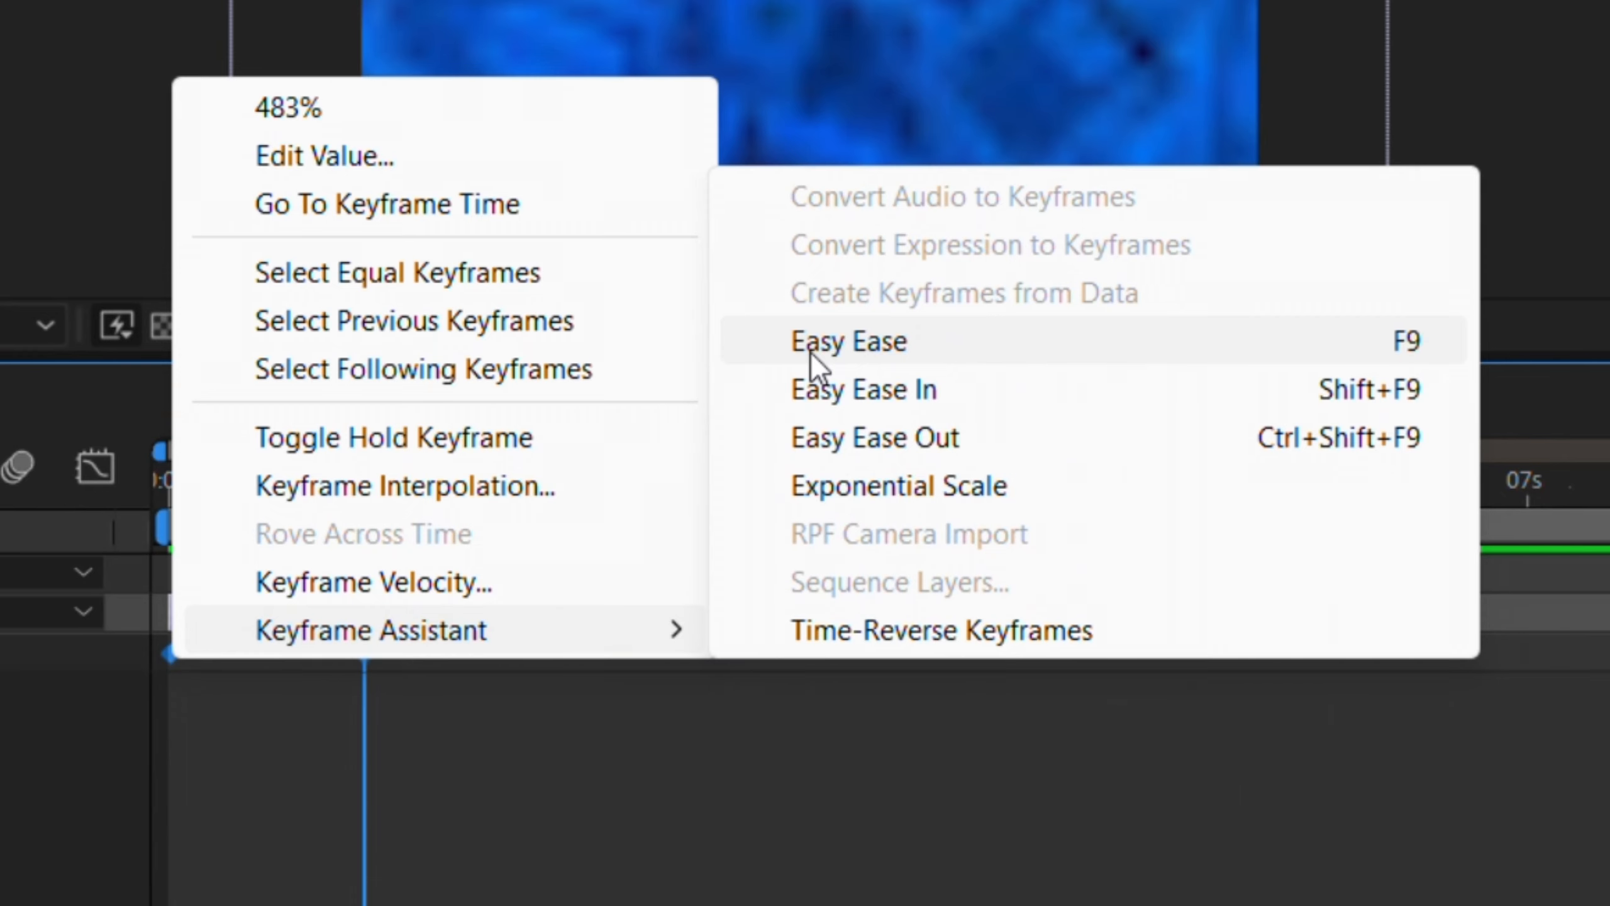
pyautogui.click(1014, 339)
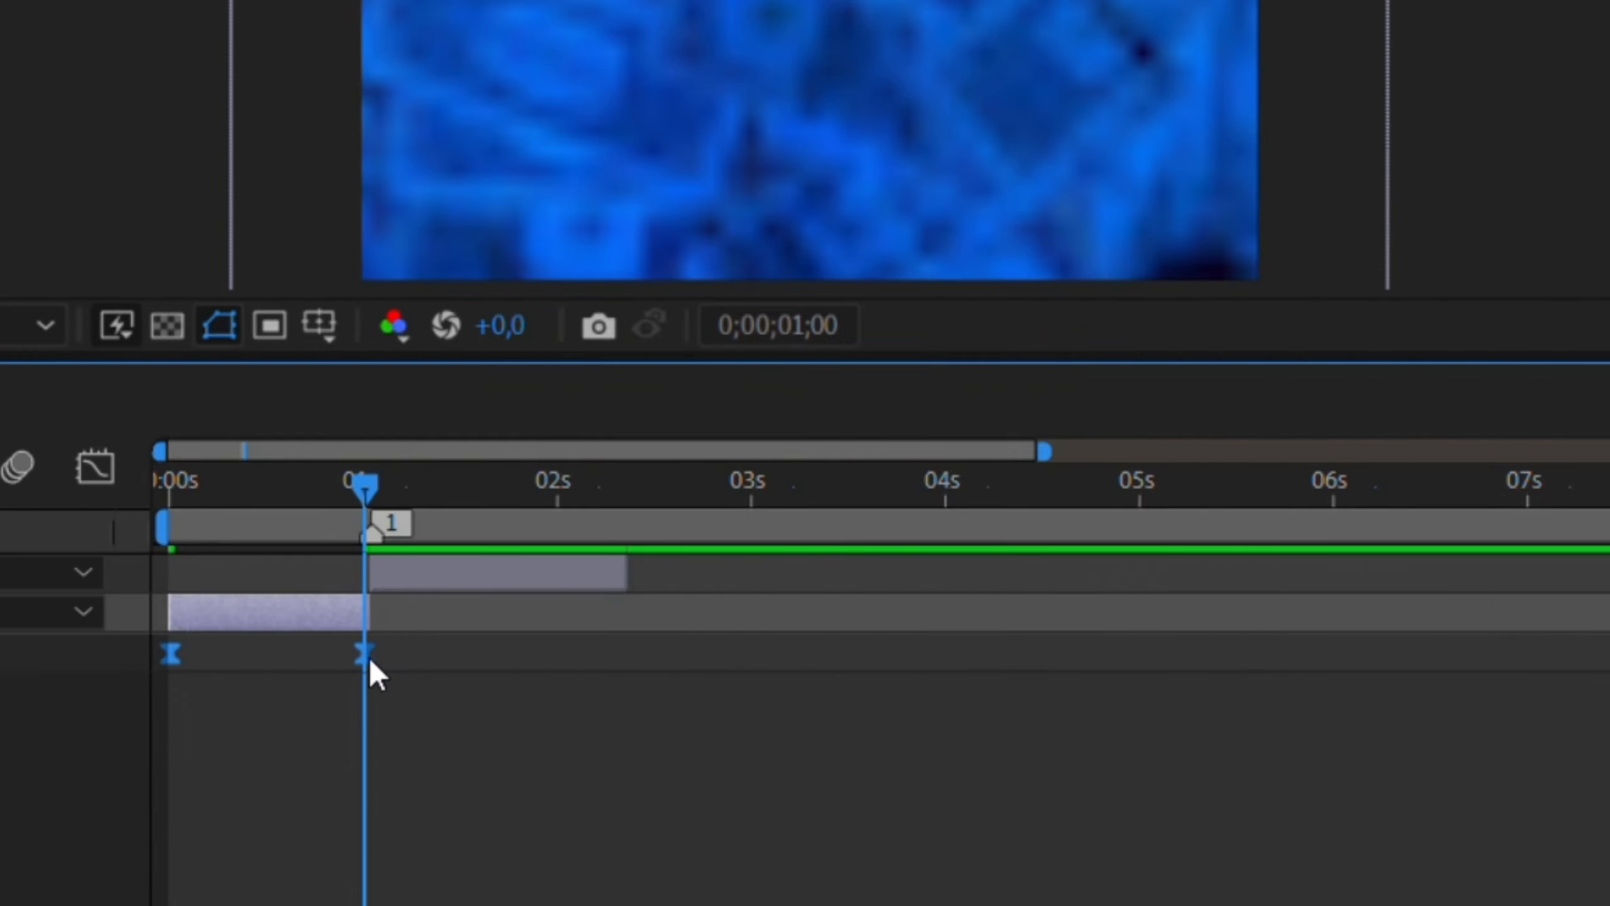
# Copy the two eased scale keyframes onto the example 2.jpg layer, starting at 0;00;01;01.
pyautogui.press('pagedown')
pyautogui.click(454, 561)
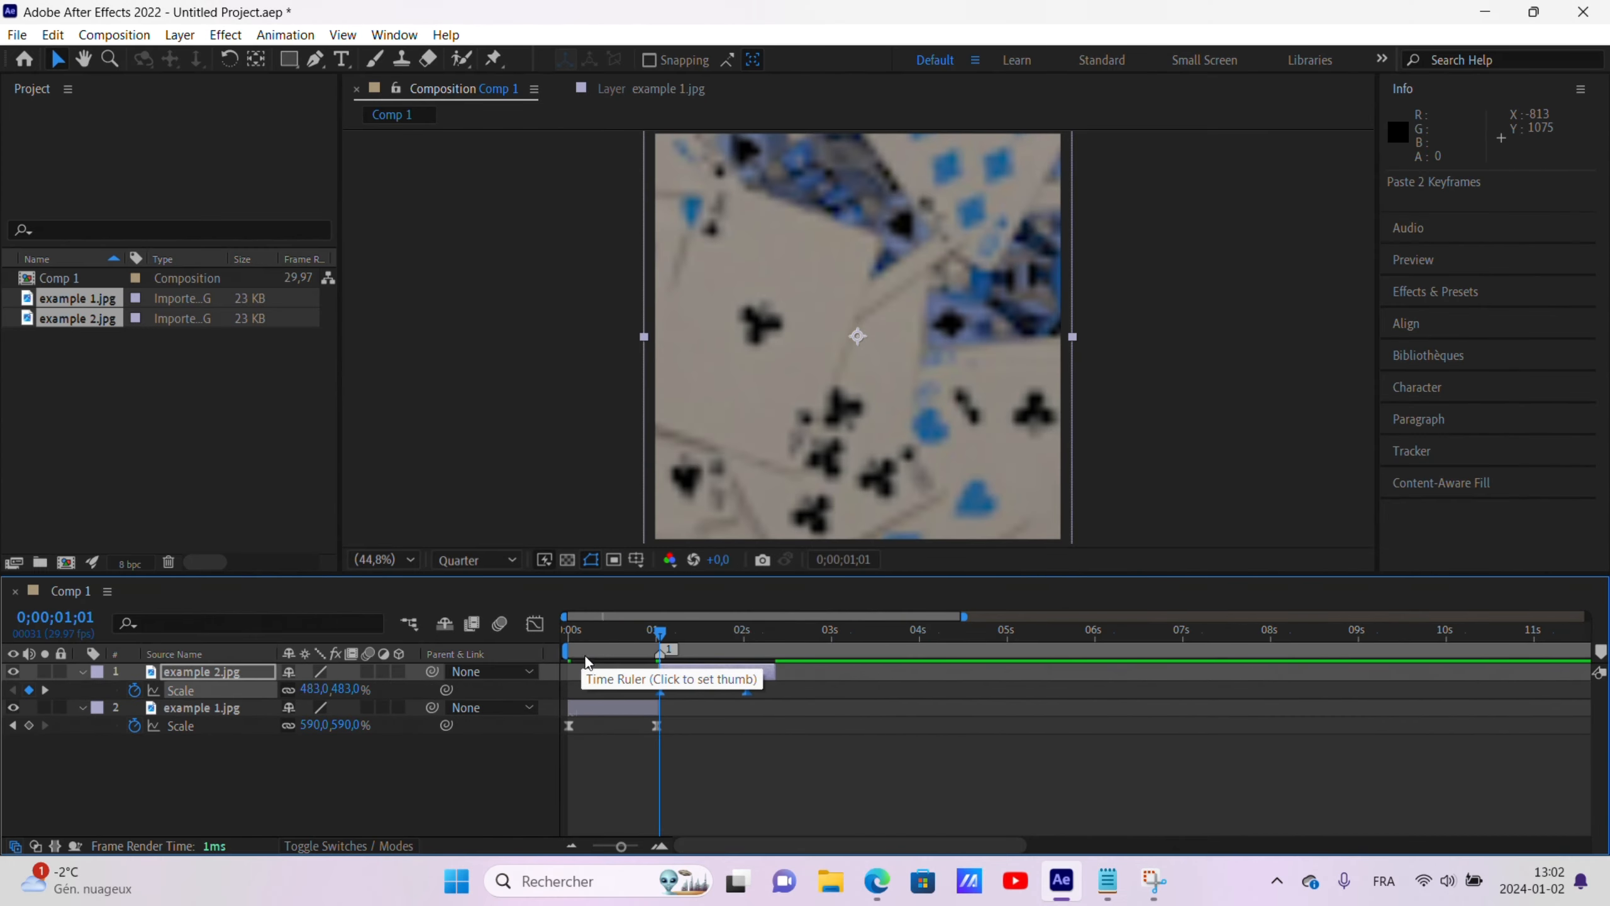
pyautogui.click(621, 679)
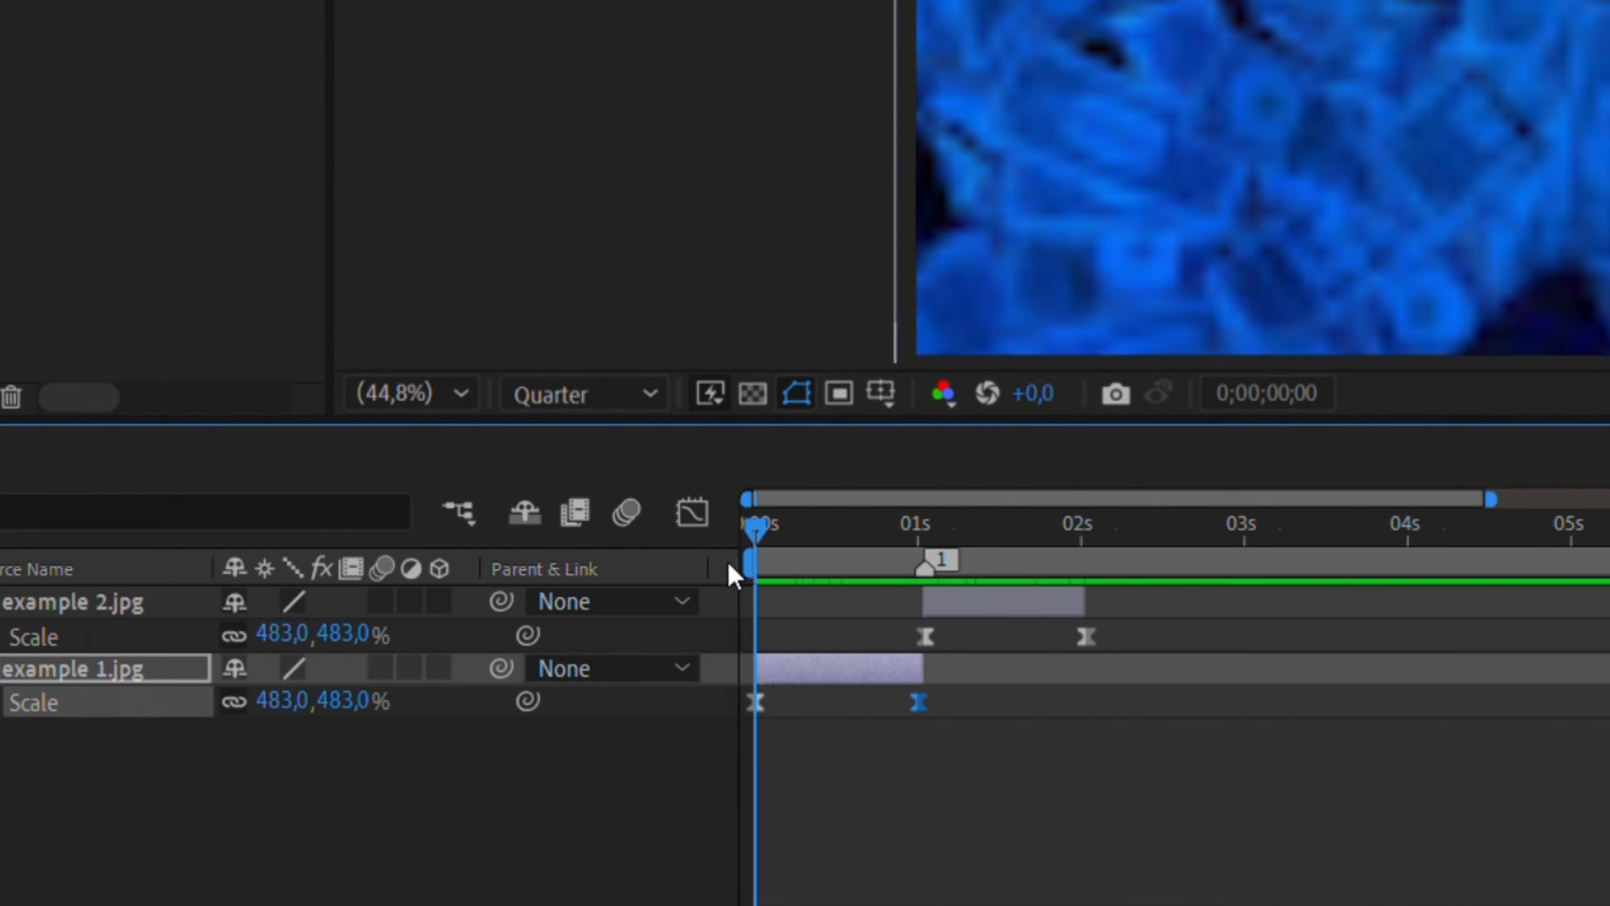
# Show the speed graph of example 1.jpg's scale and adjust both easing handles so the speed peaks toward the one-second keyframe.
pyautogui.click(687, 522)
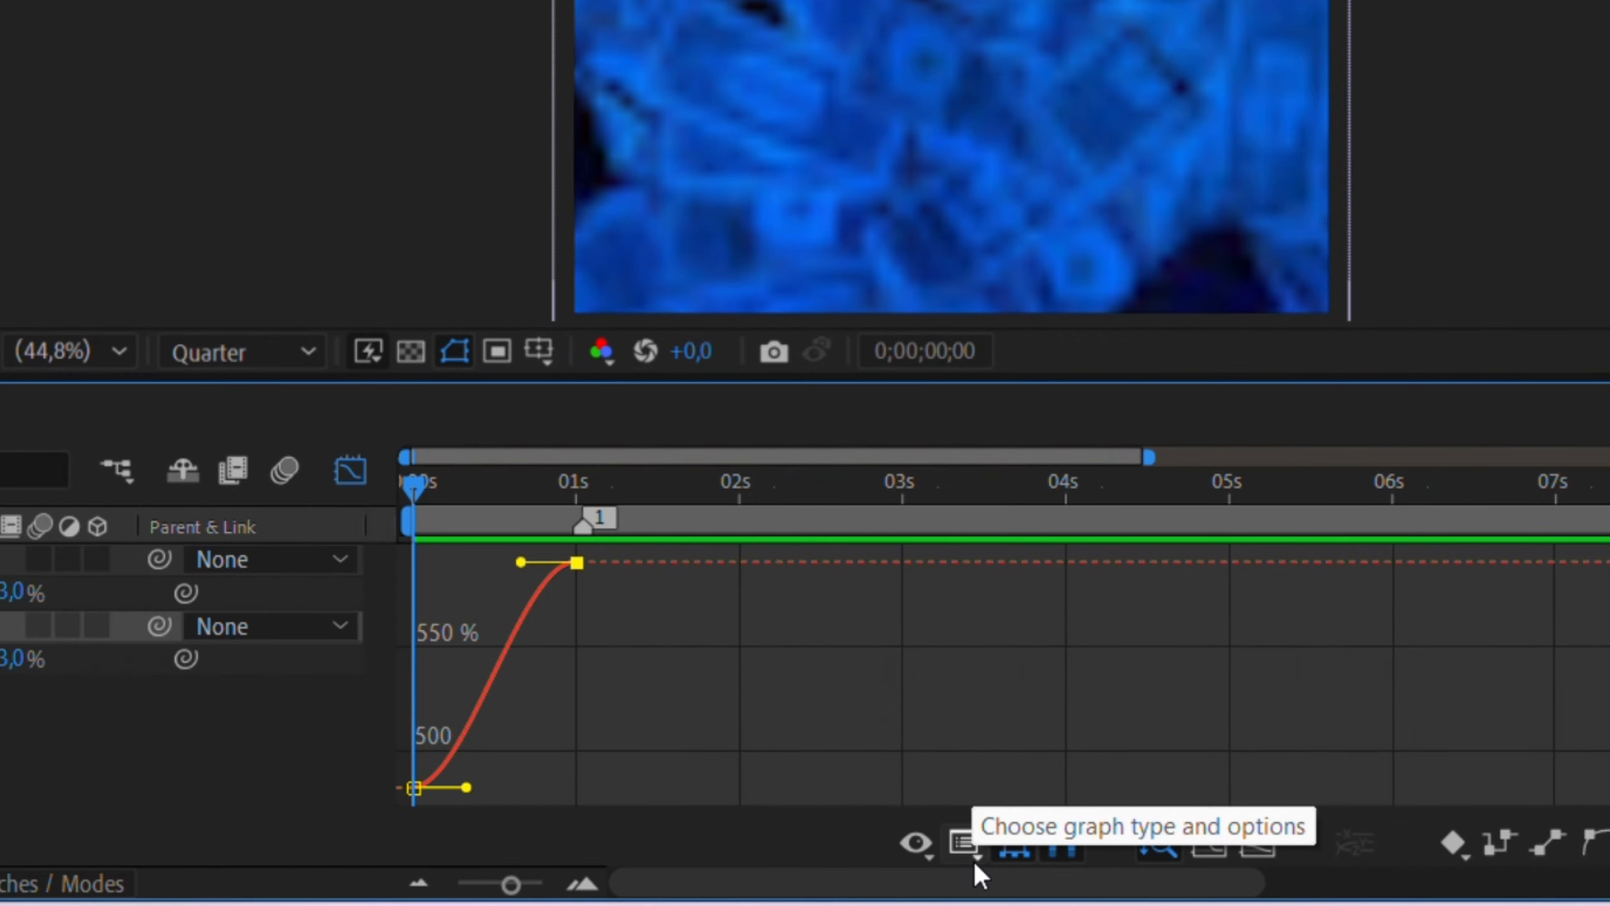
pyautogui.click(1307, 884)
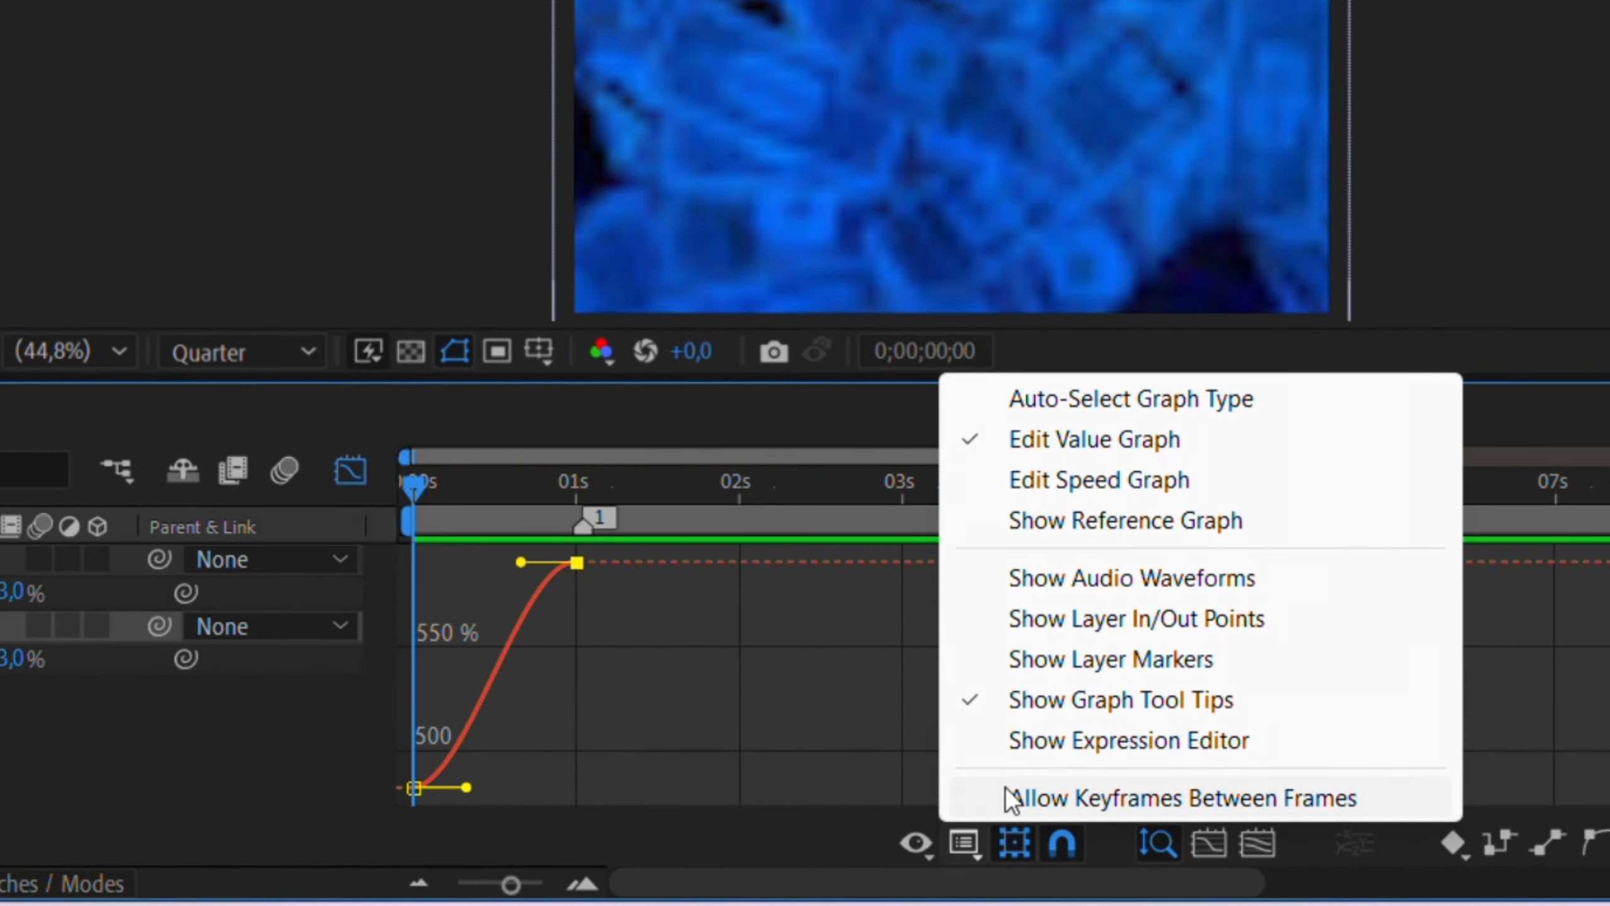
pyautogui.click(990, 492)
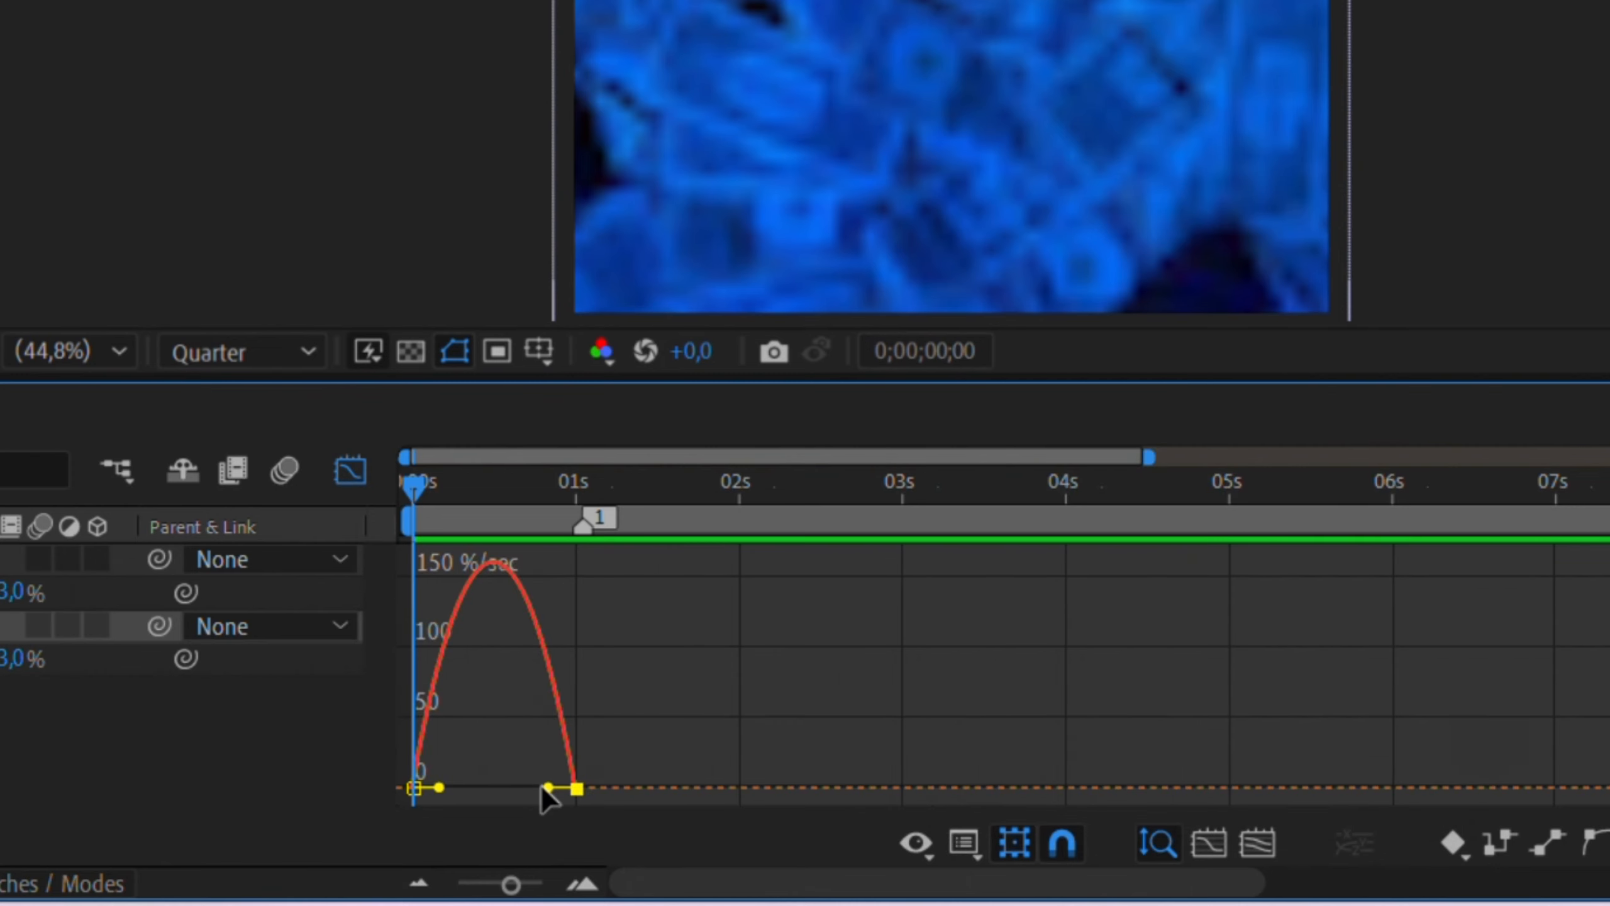
pyautogui.moveTo(548, 788); pyautogui.dragTo(582, 790)
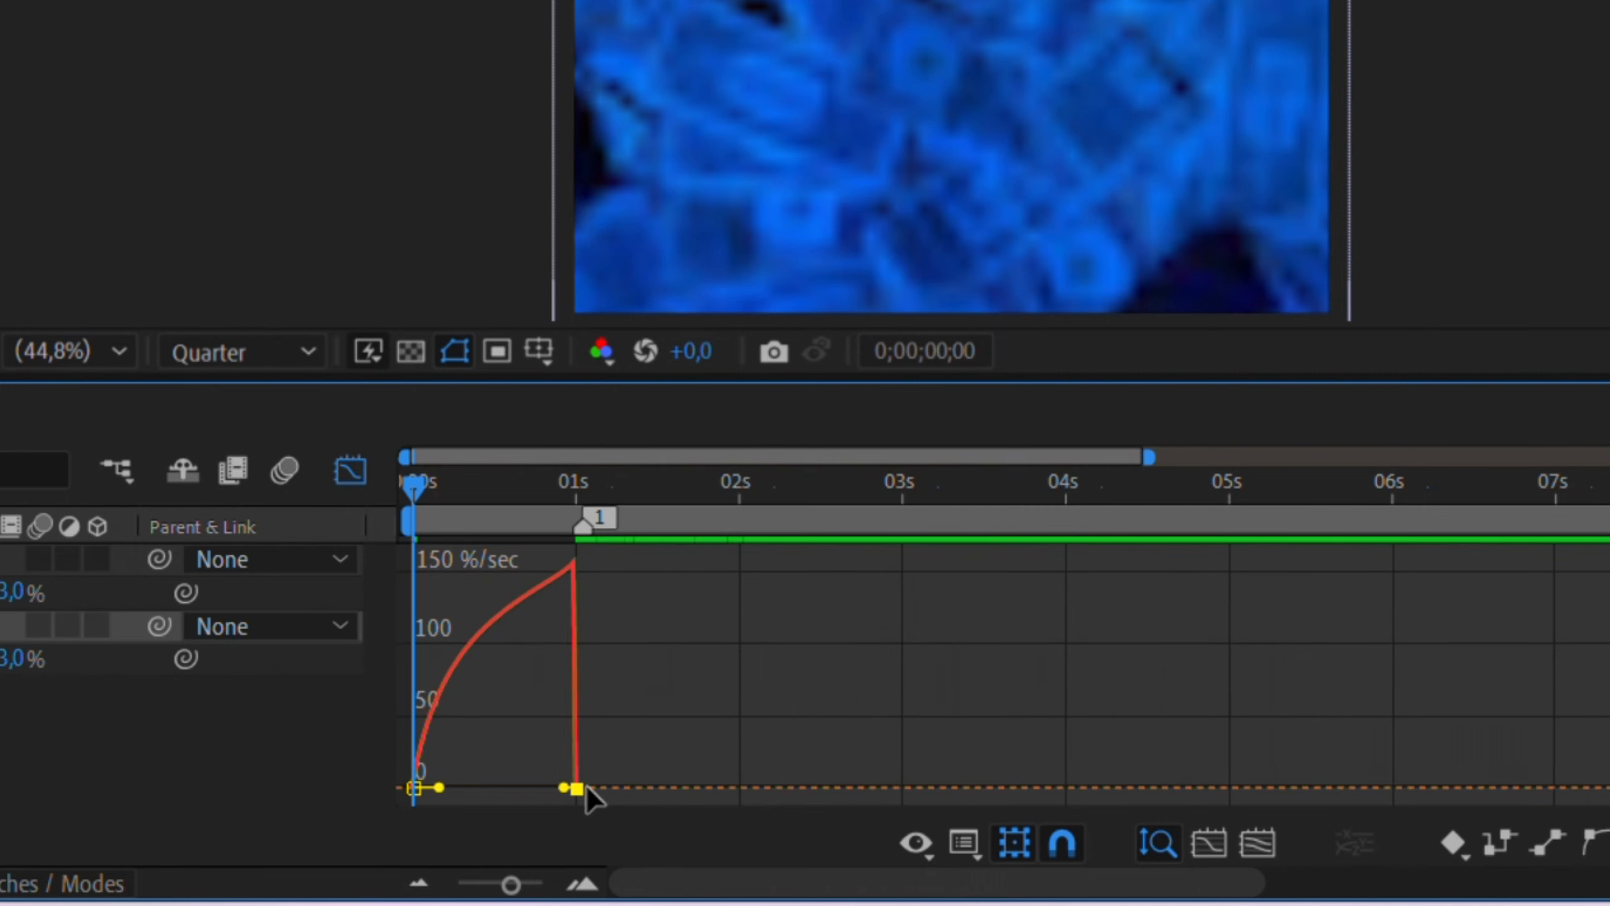
pyautogui.moveTo(444, 785); pyautogui.dragTo(563, 801)
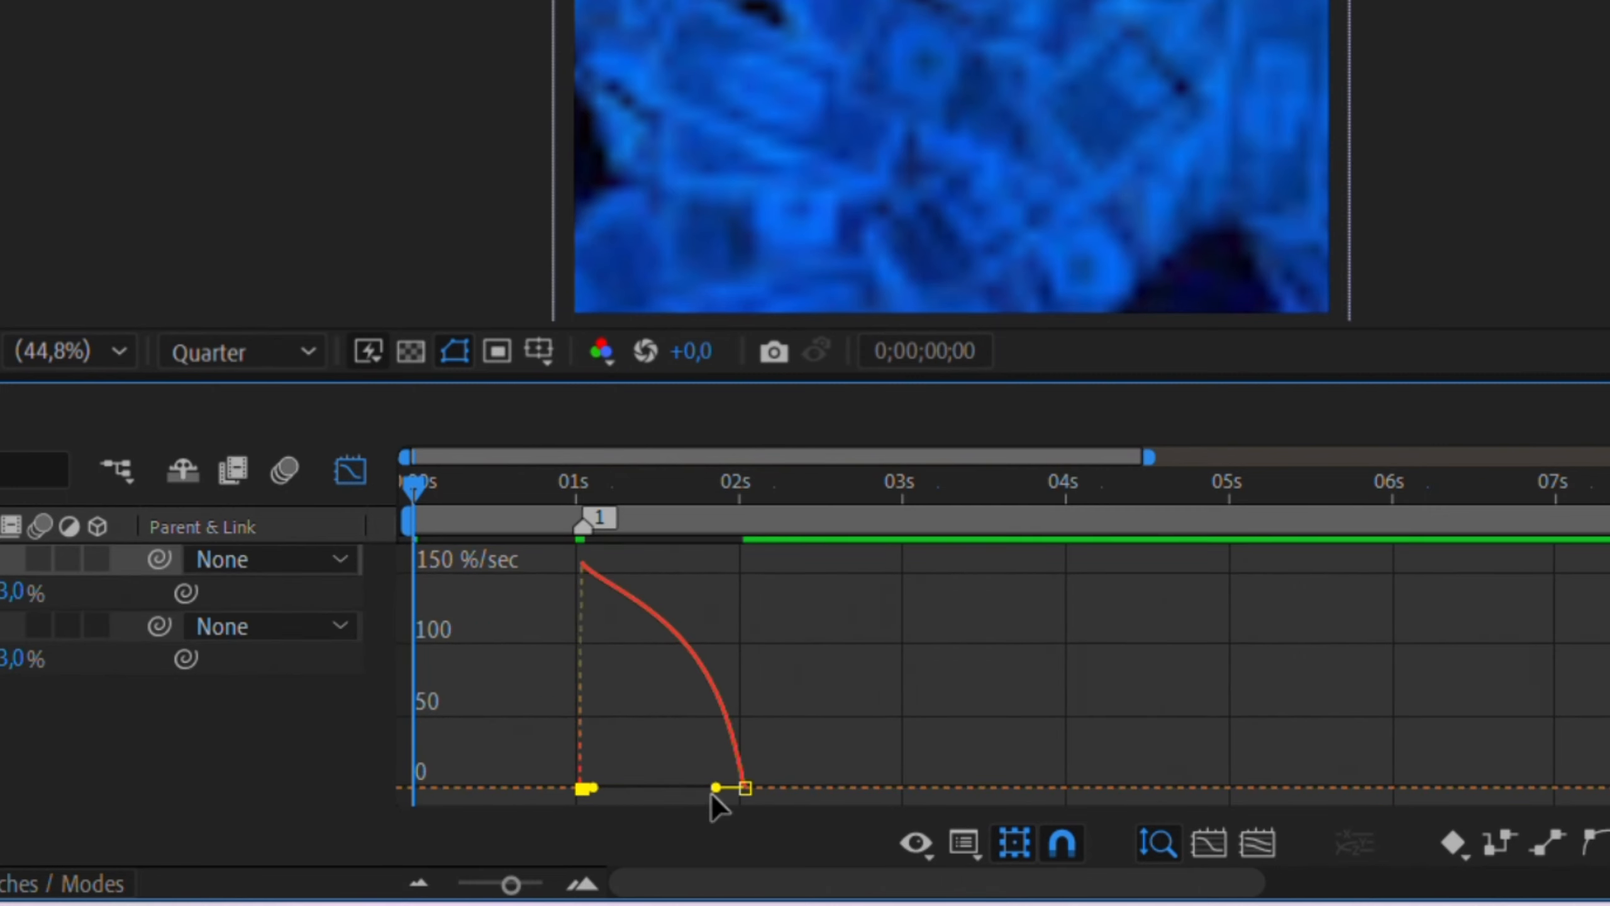
# Lengthen the end easing handle of example 2.jpg's scale curve so it starts fast and slows down, close the graph, and preview the animation.
pyautogui.moveTo(713, 789); pyautogui.dragTo(608, 810)
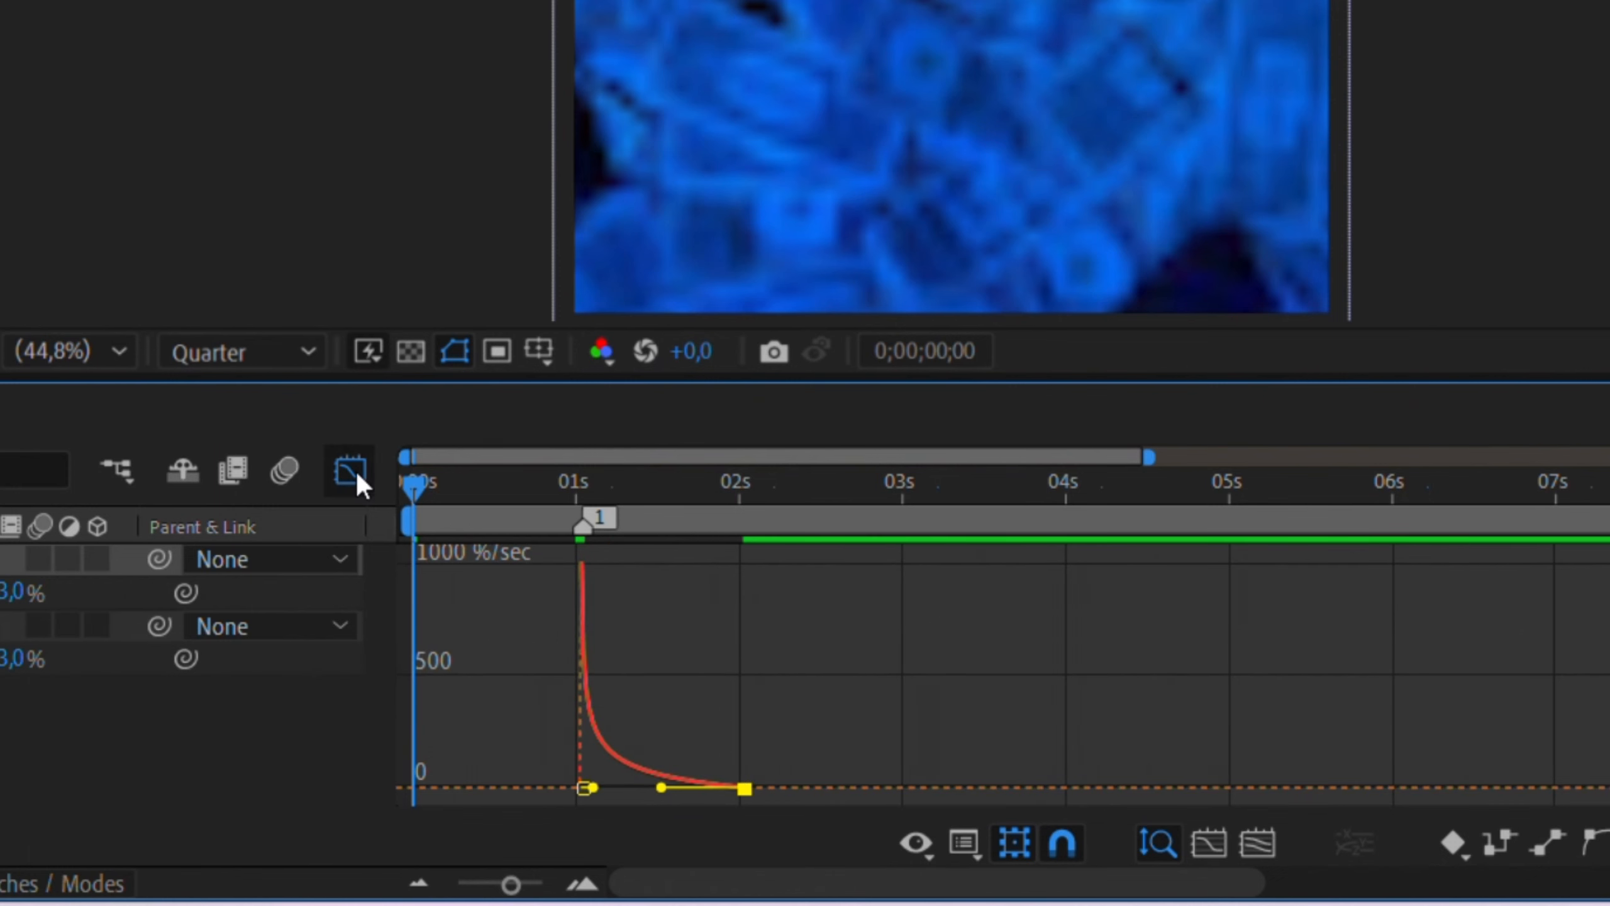
pyautogui.click(356, 470)
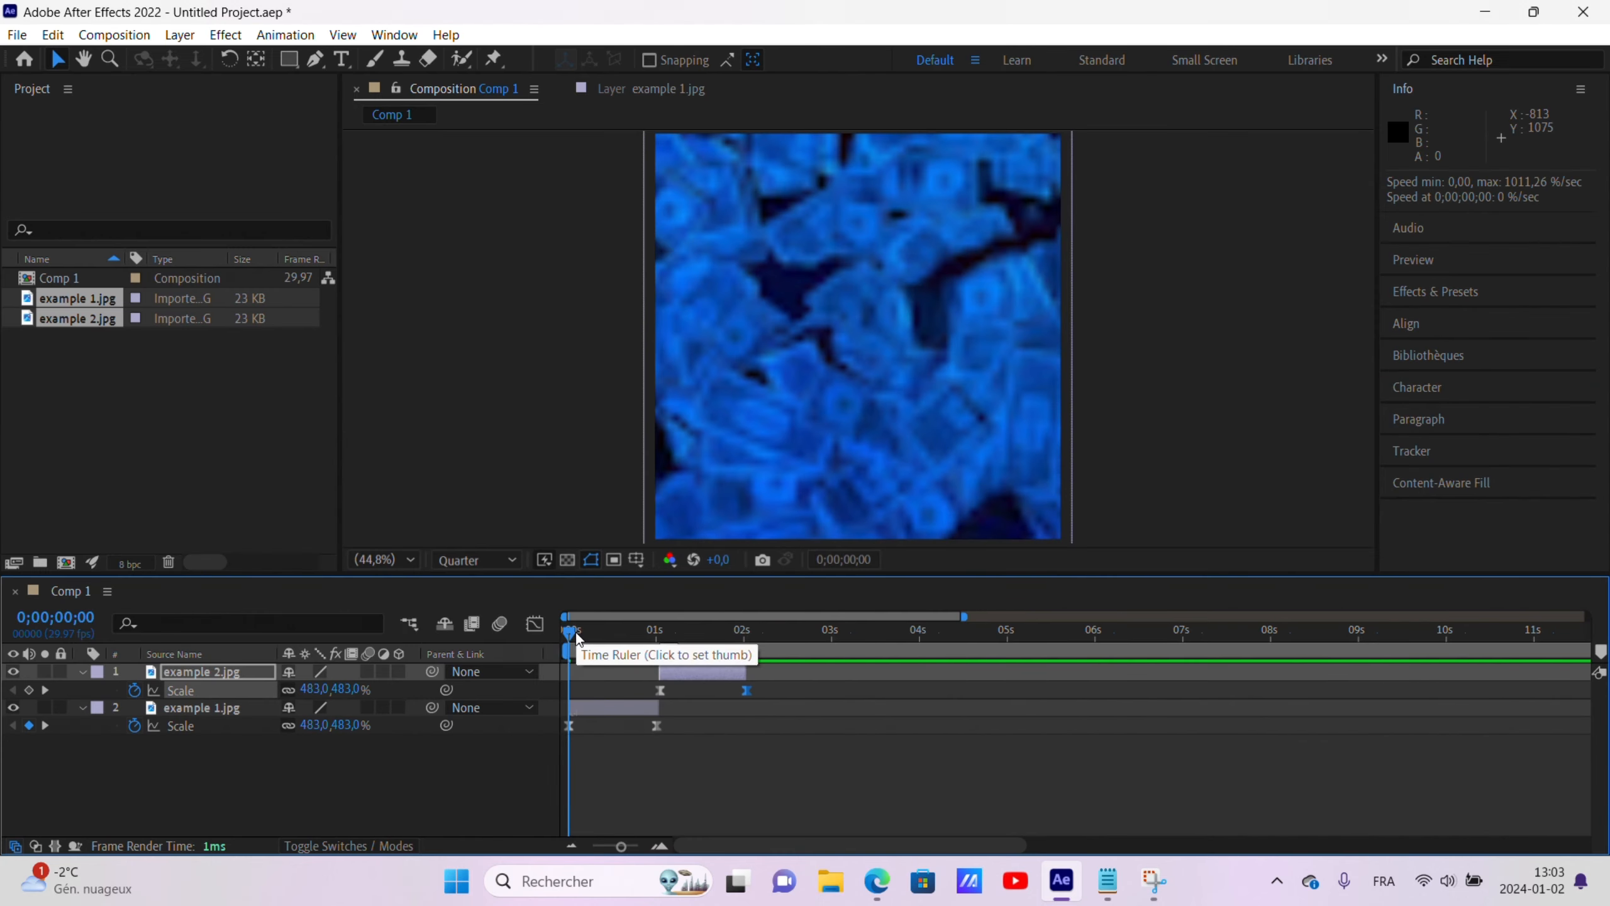
pyautogui.press('space')
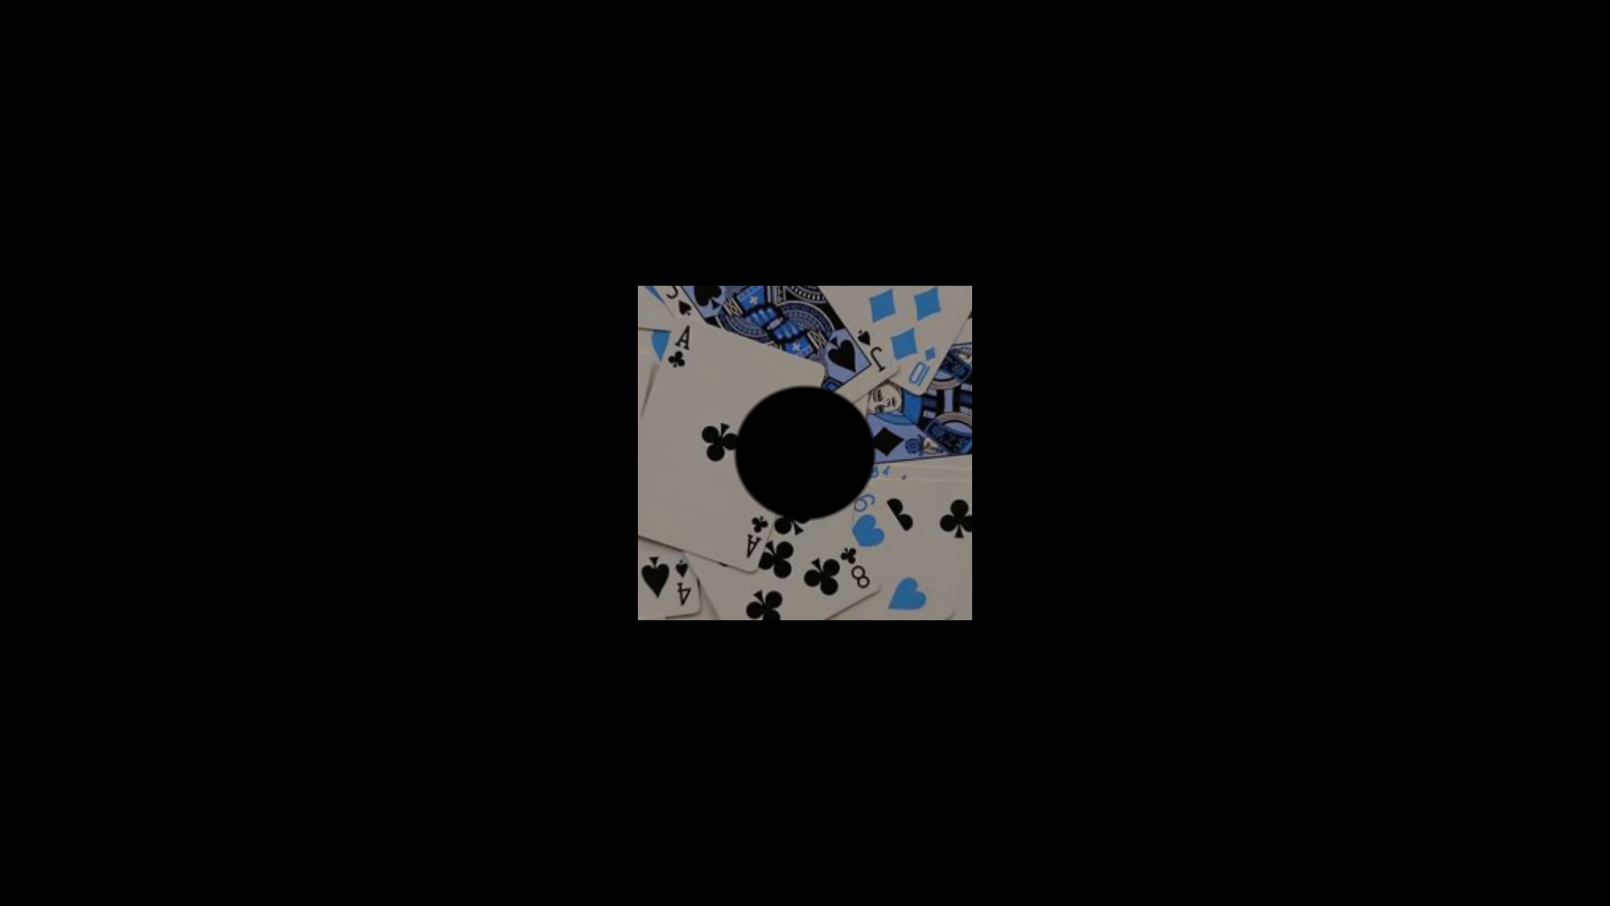
# Create a black solid layer in Comp 1 and trim its end to match the end of example 2.jpg.
pyautogui.rightClick(239, 721)
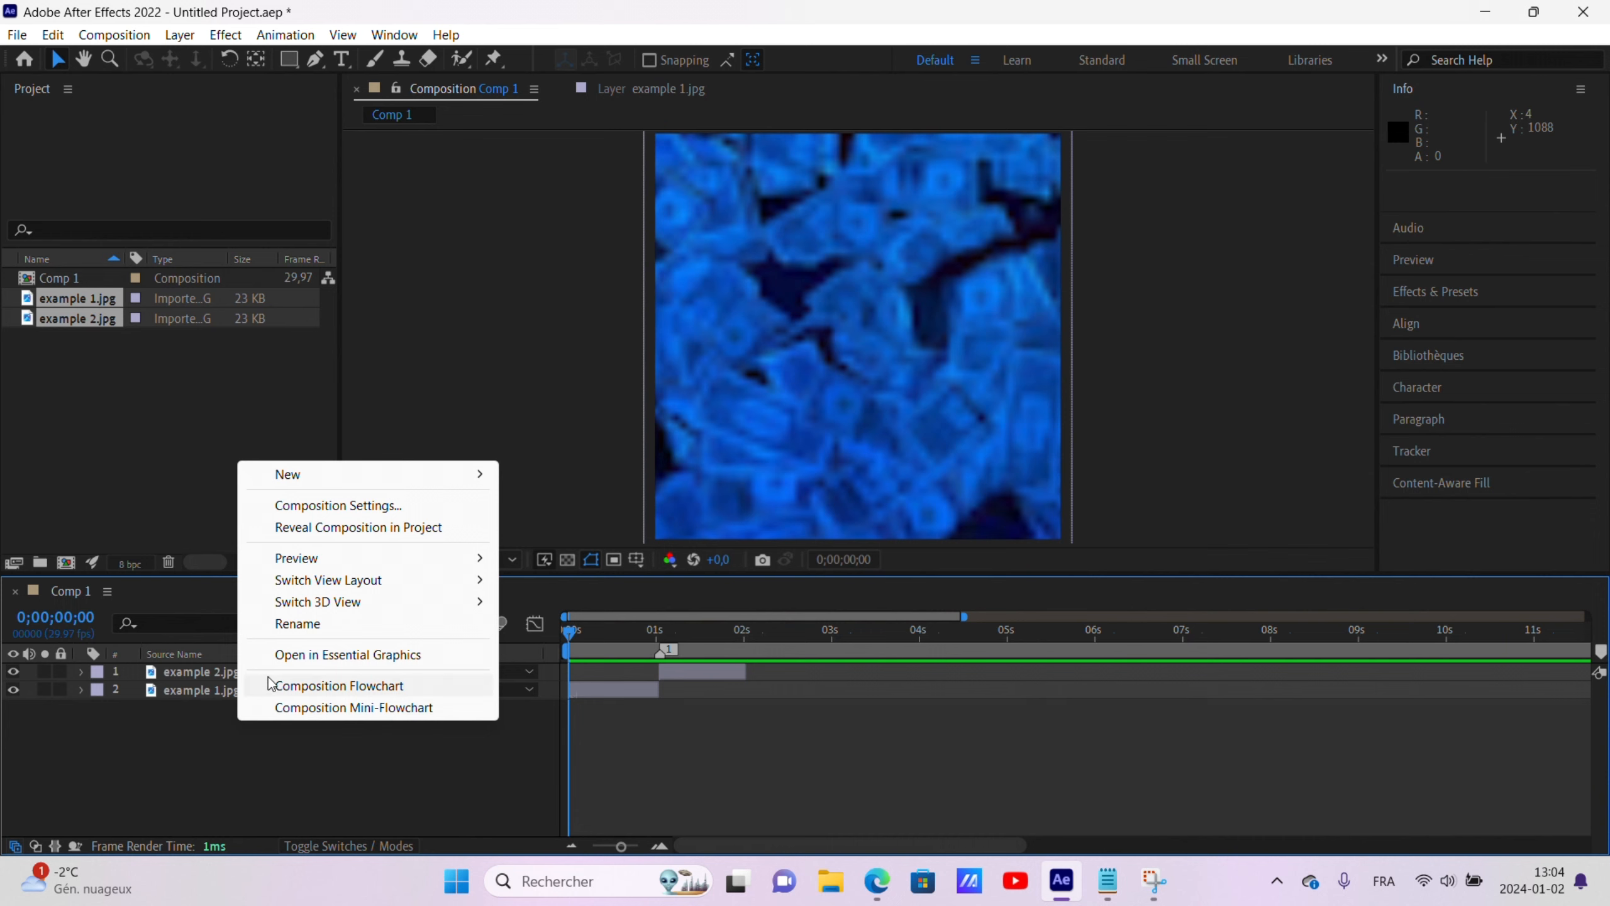
pyautogui.moveTo(336, 476)
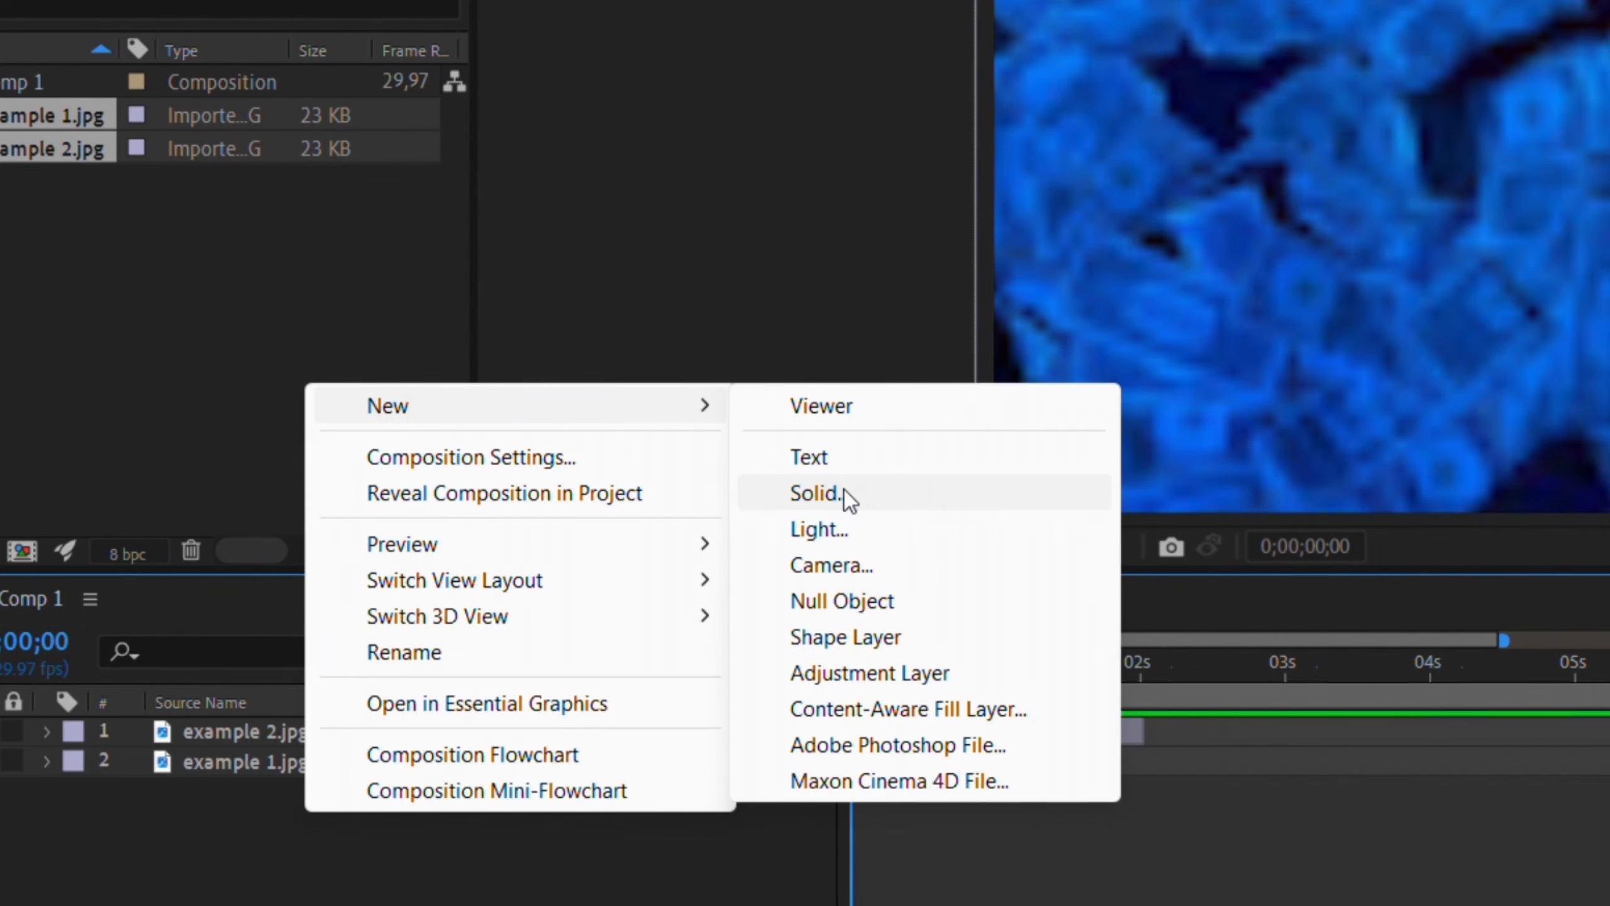
pyautogui.click(844, 489)
pyautogui.click(442, 694)
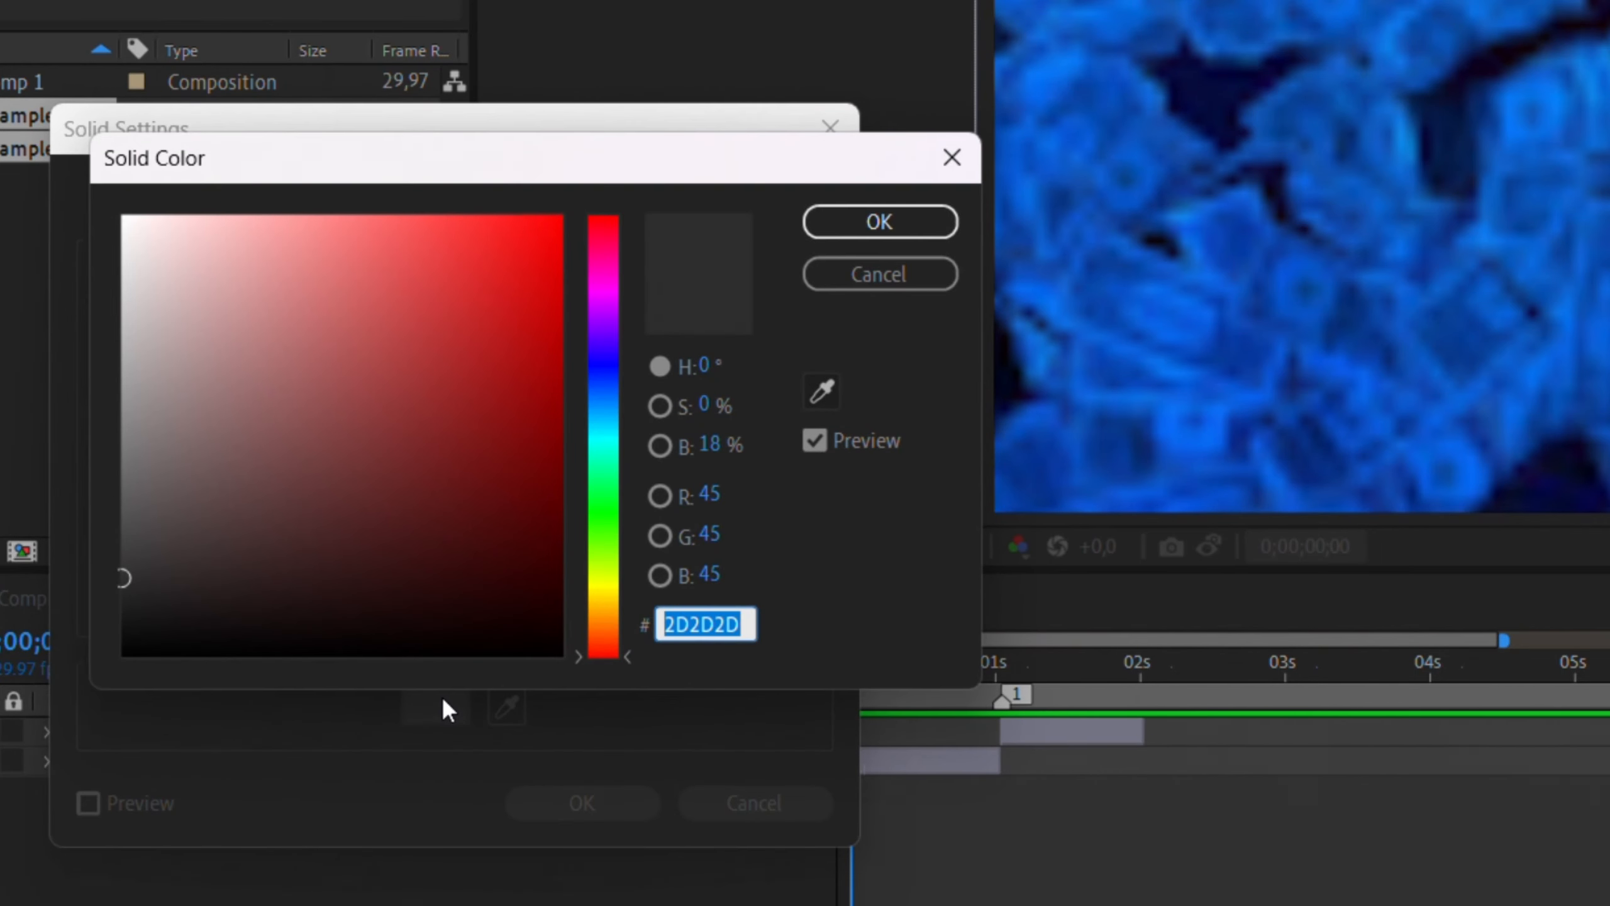
pyautogui.moveTo(510, 551); pyautogui.dragTo(610, 695)
pyautogui.click(879, 222)
pyautogui.click(582, 802)
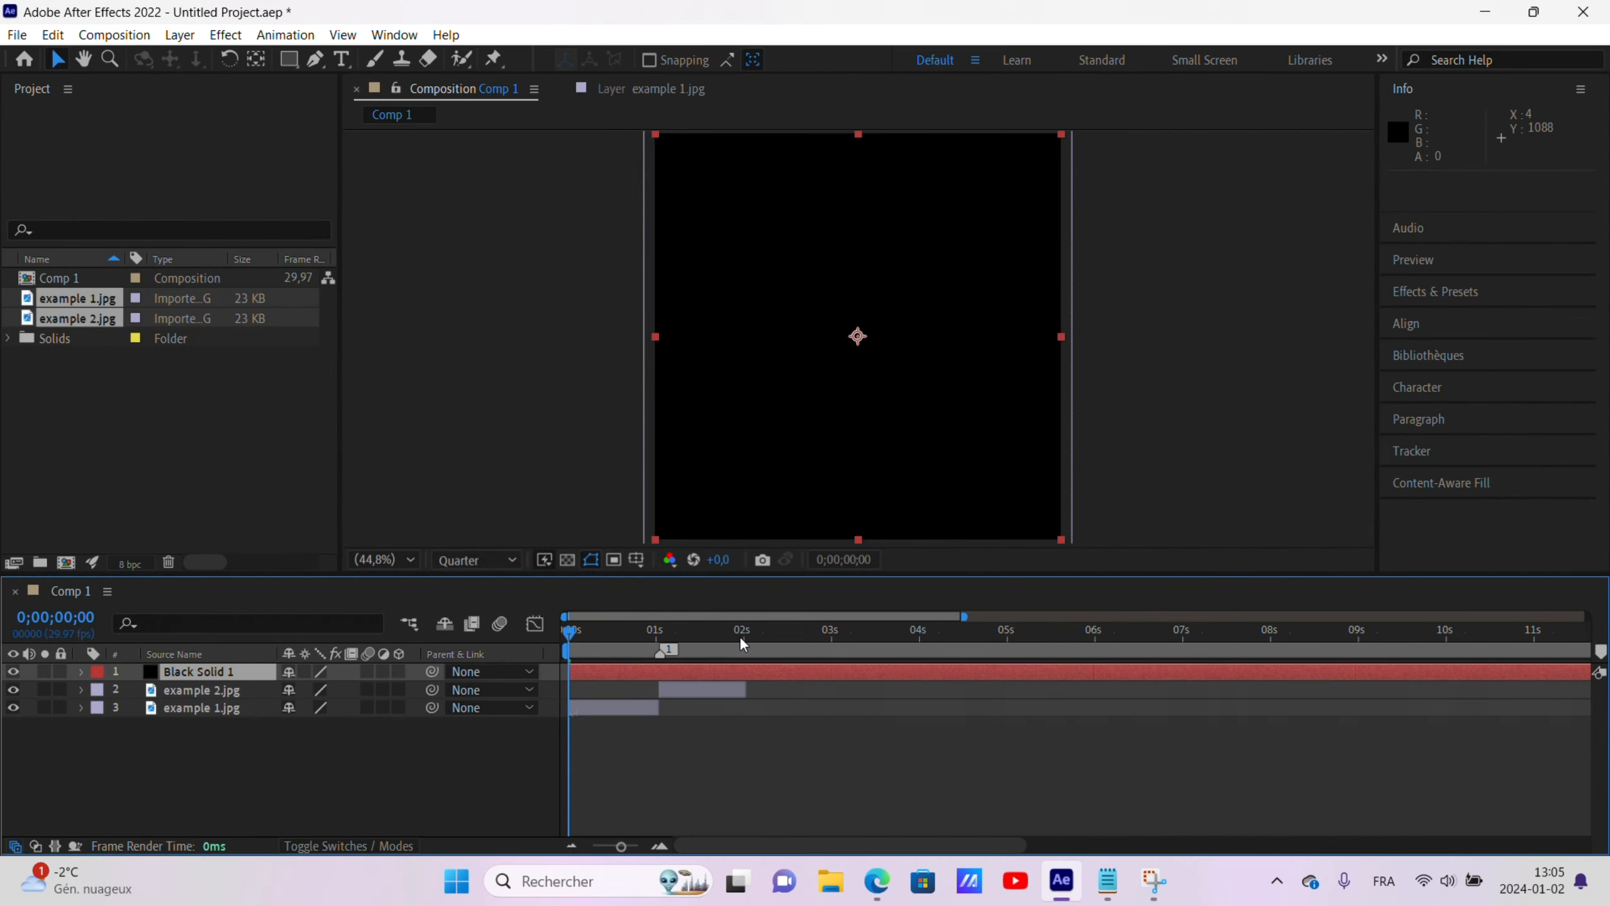
pyautogui.moveTo(740, 635); pyautogui.dragTo(740, 671)
# Draw an elliptical mask on the black solid with the Ellipse tool and centre it horizontally and vertically in the composition.
pyautogui.press('q')
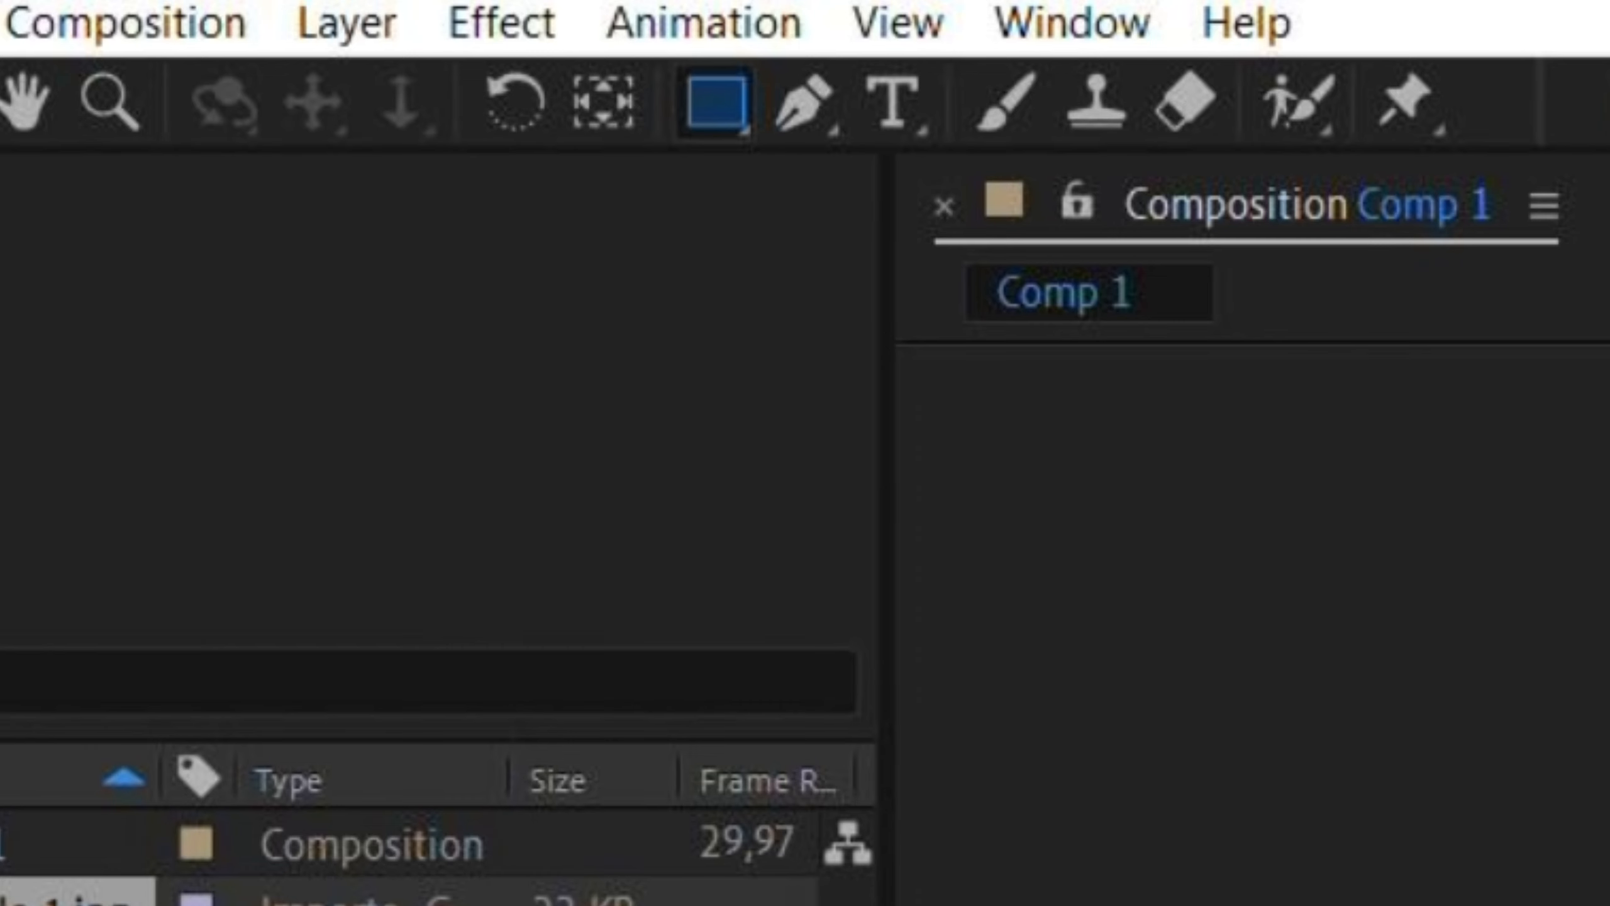
pyautogui.press('q')
pyautogui.press('q')
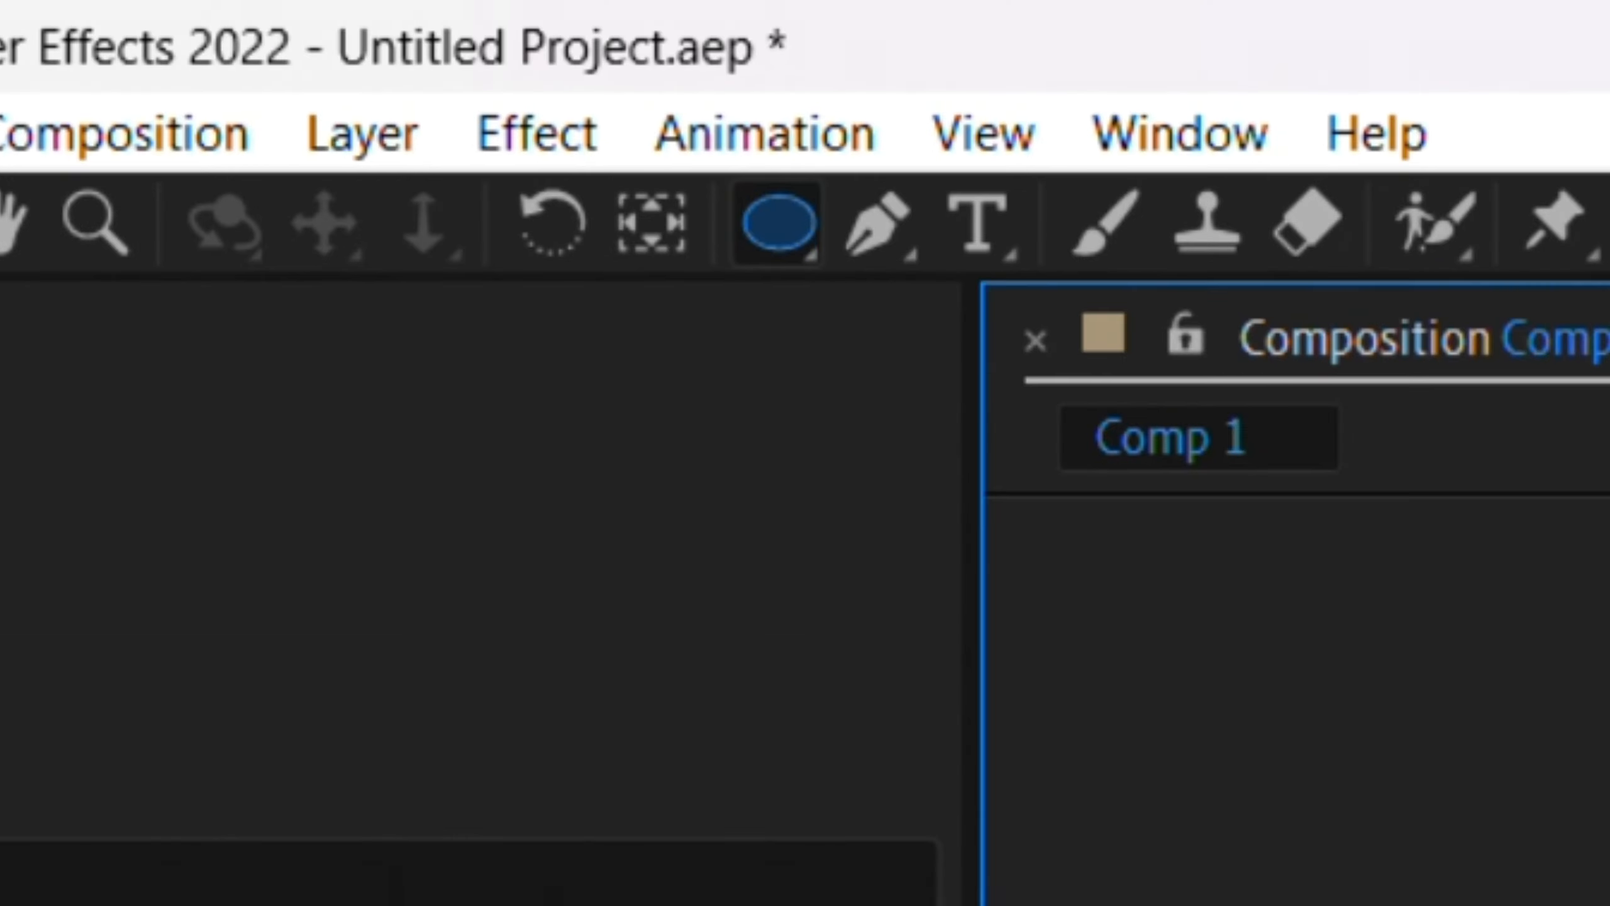
pyautogui.click(671, 671)
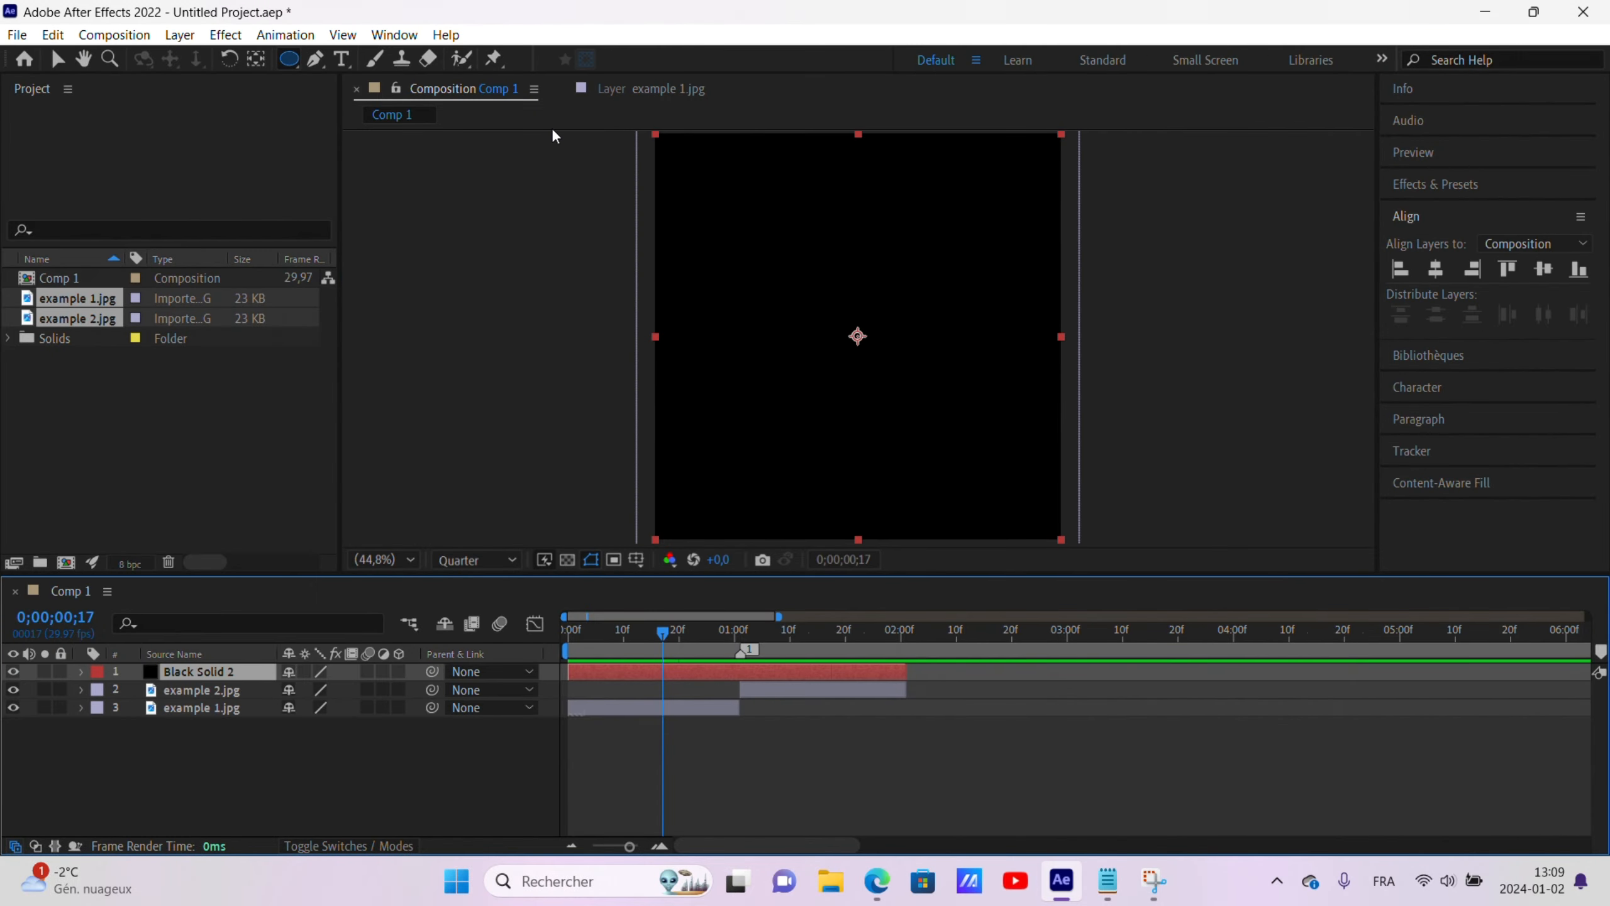
pyautogui.click(291, 62)
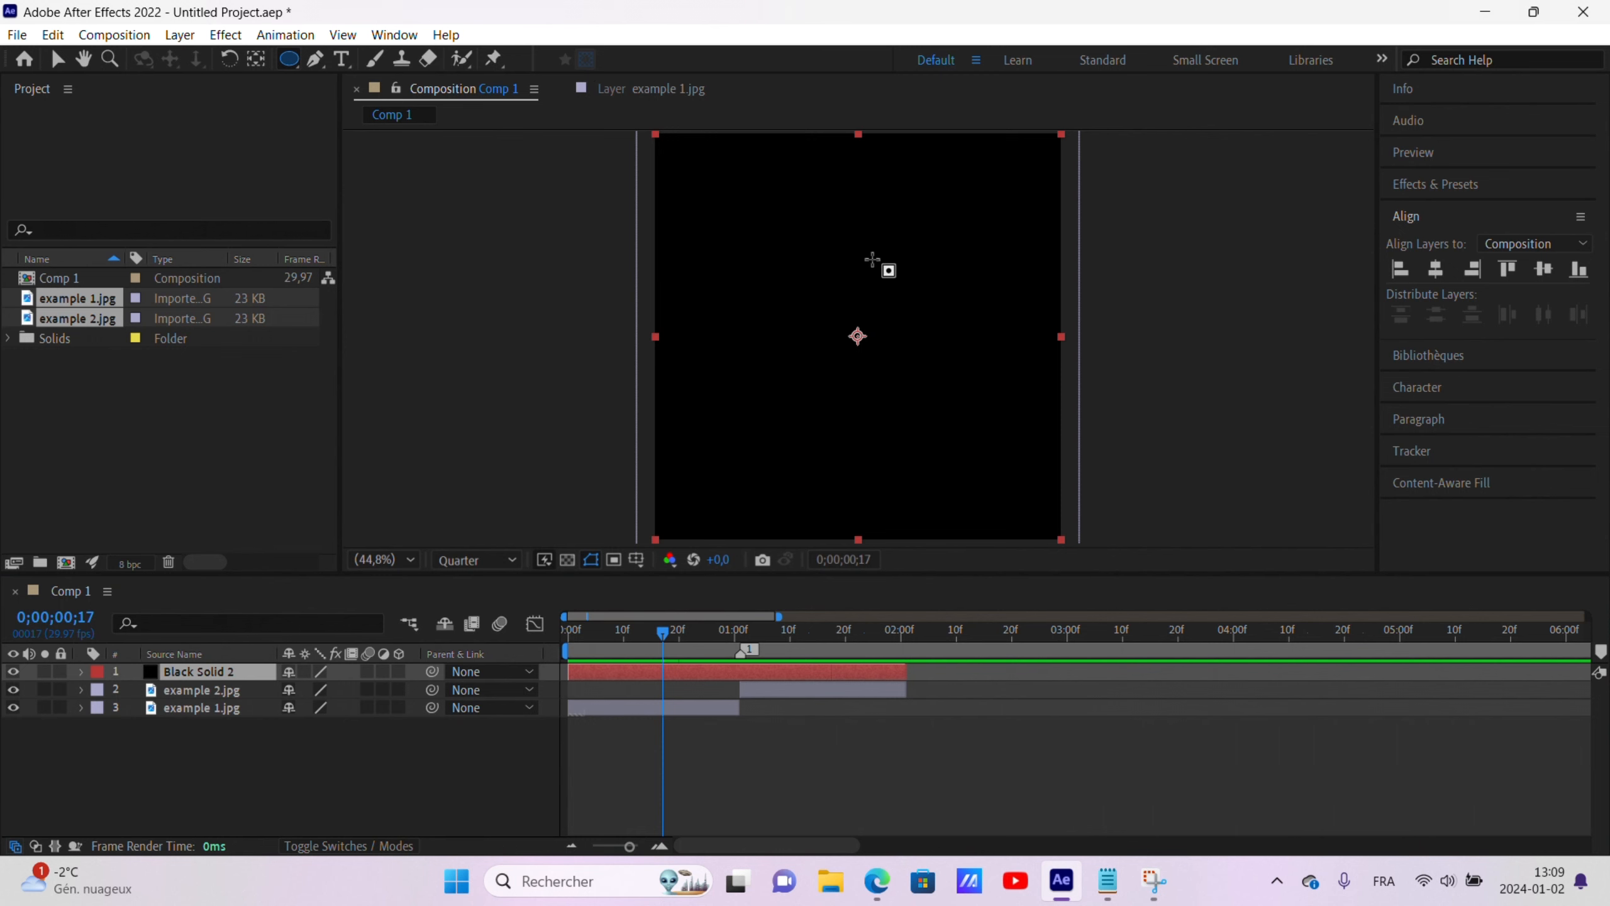
pyautogui.moveTo(763, 253); pyautogui.dragTo(767, 254)
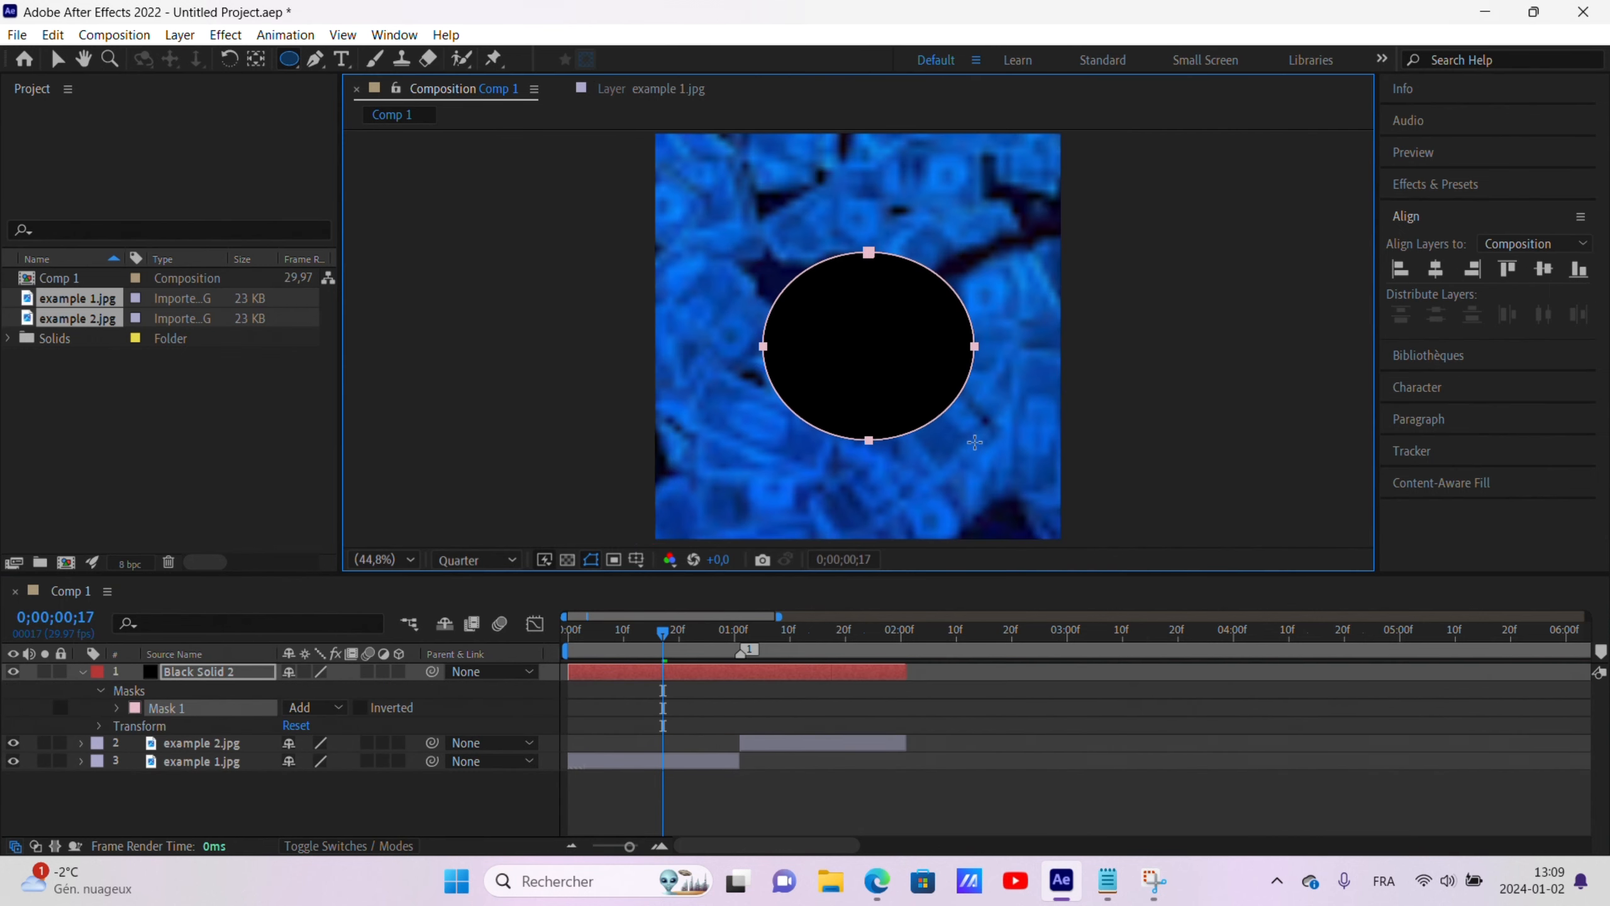
pyautogui.moveTo(975, 444); pyautogui.dragTo(974, 449)
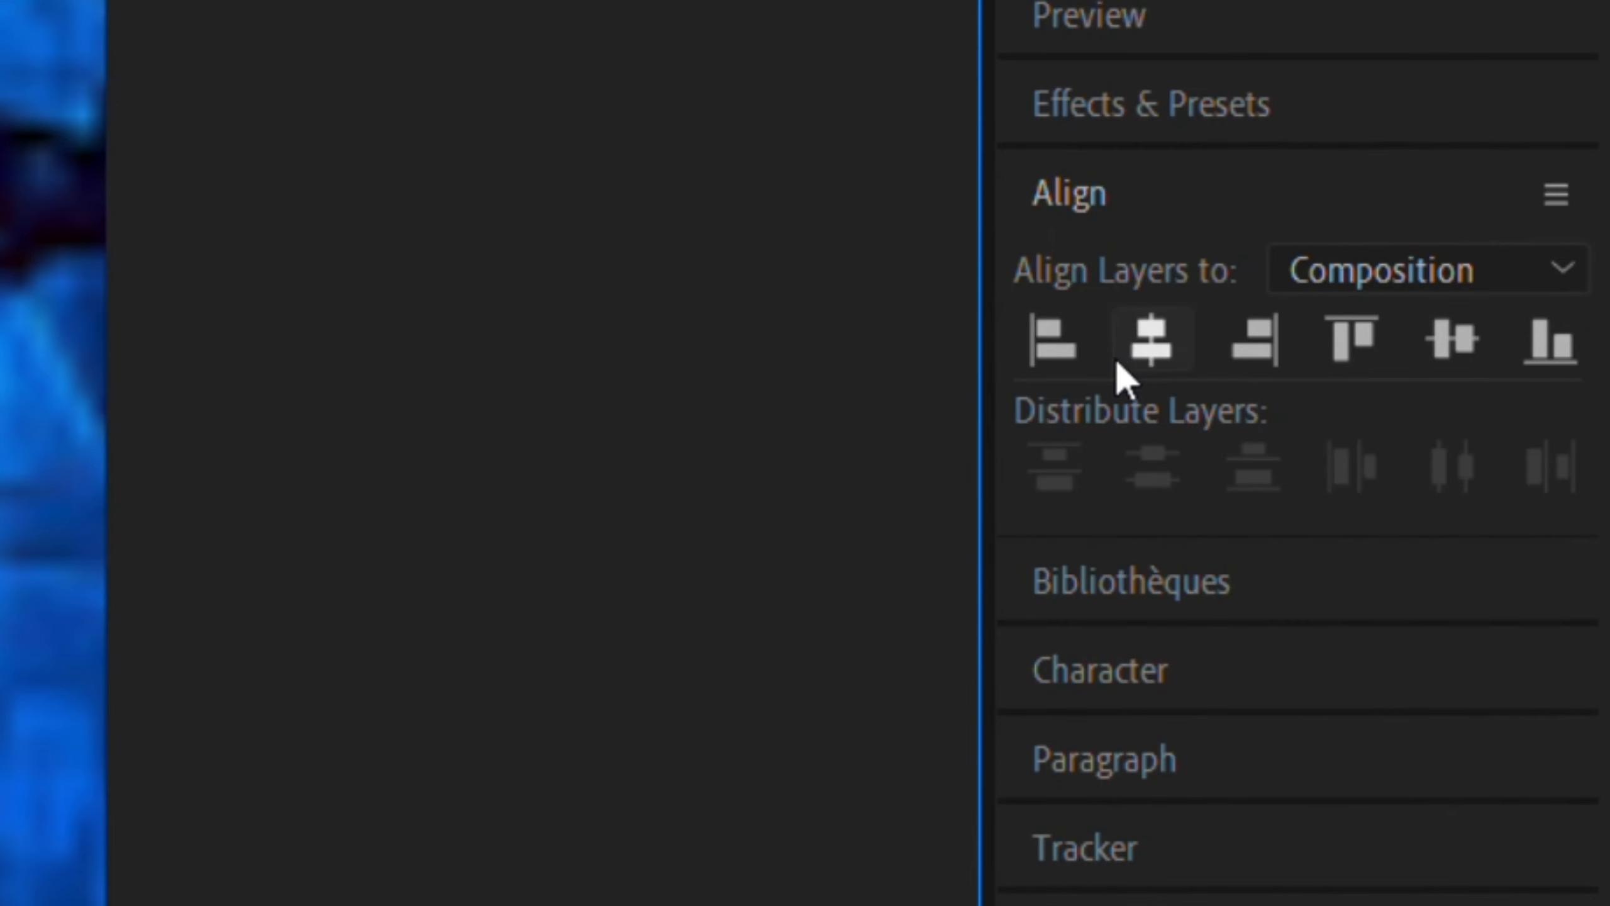
pyautogui.click(1430, 274)
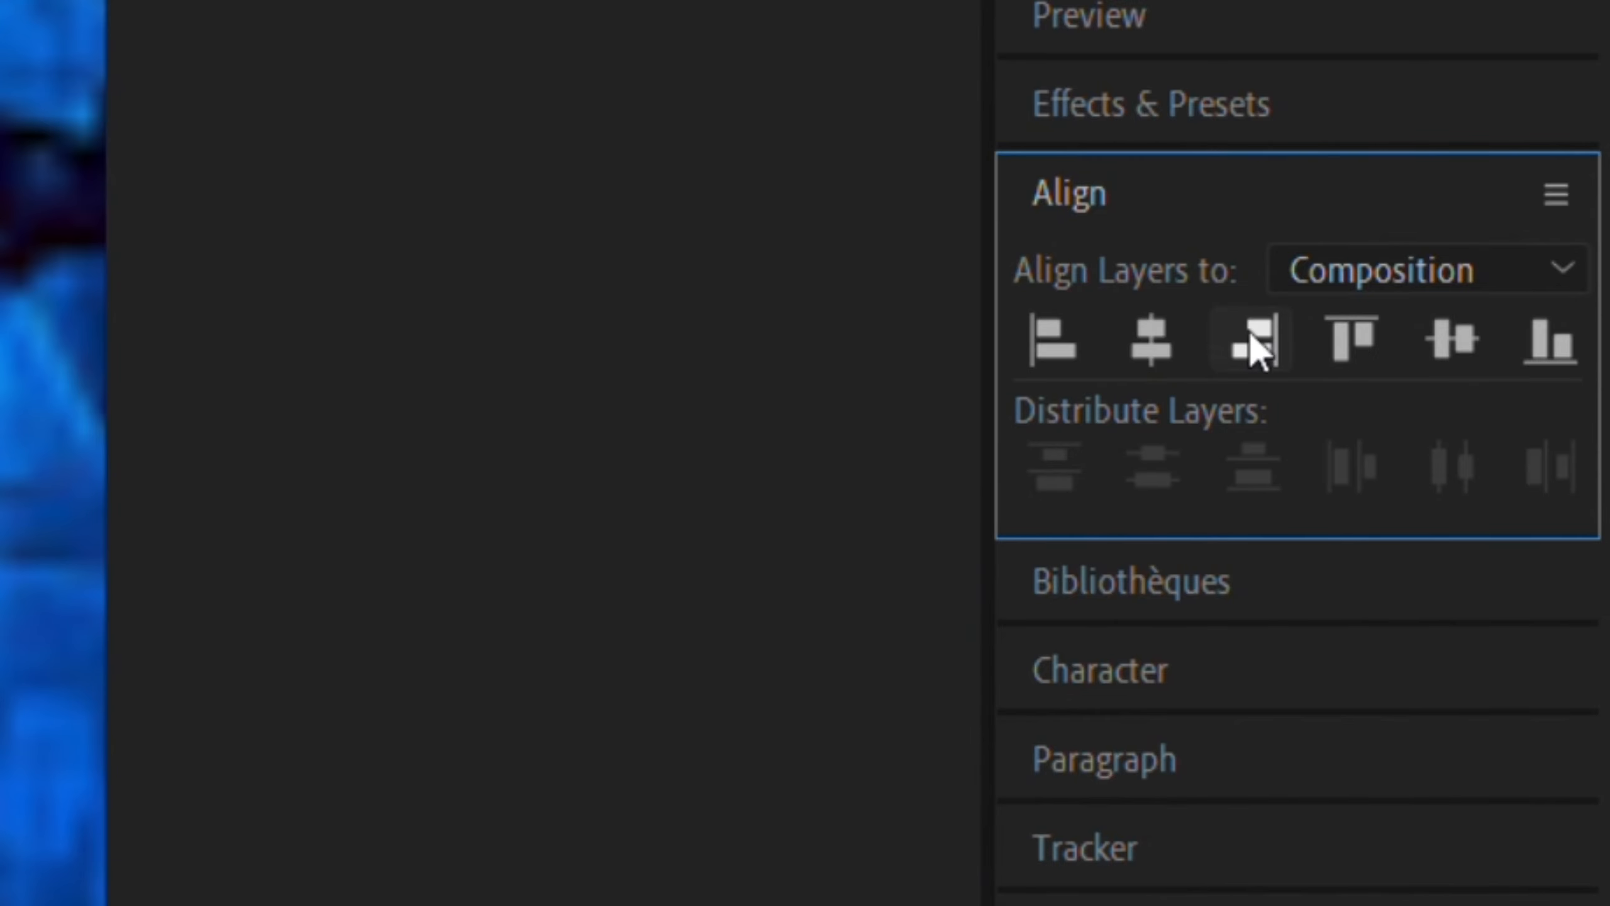
pyautogui.click(1440, 346)
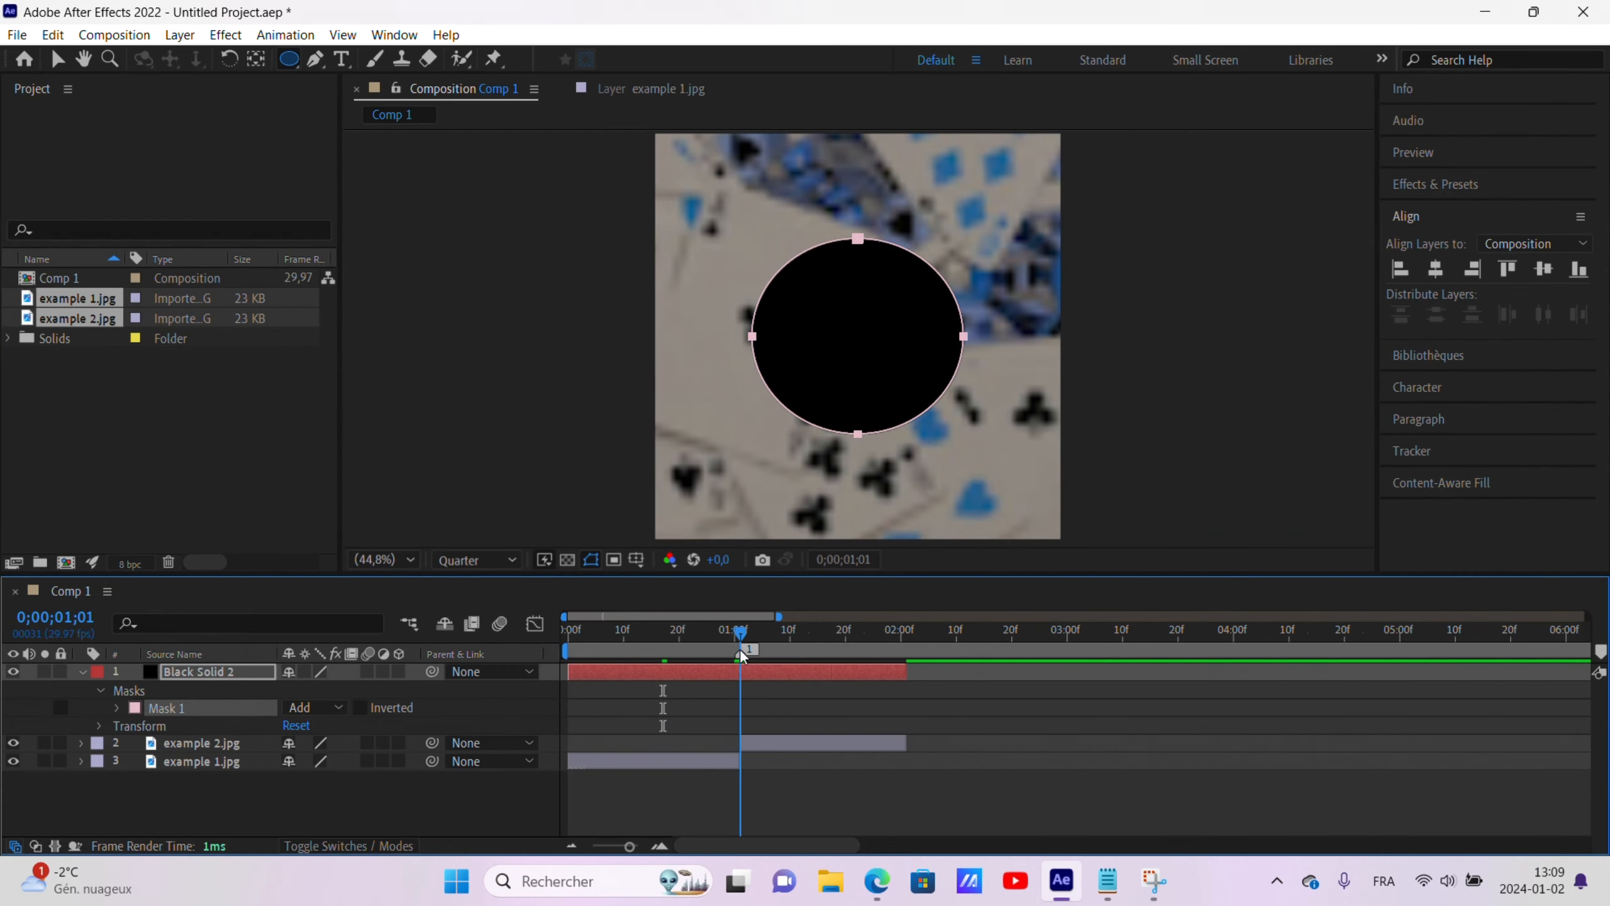
# Split the black solid layer at 0;00;01;01 and invert Mask 1 on its first half.
pyautogui.click(743, 676)
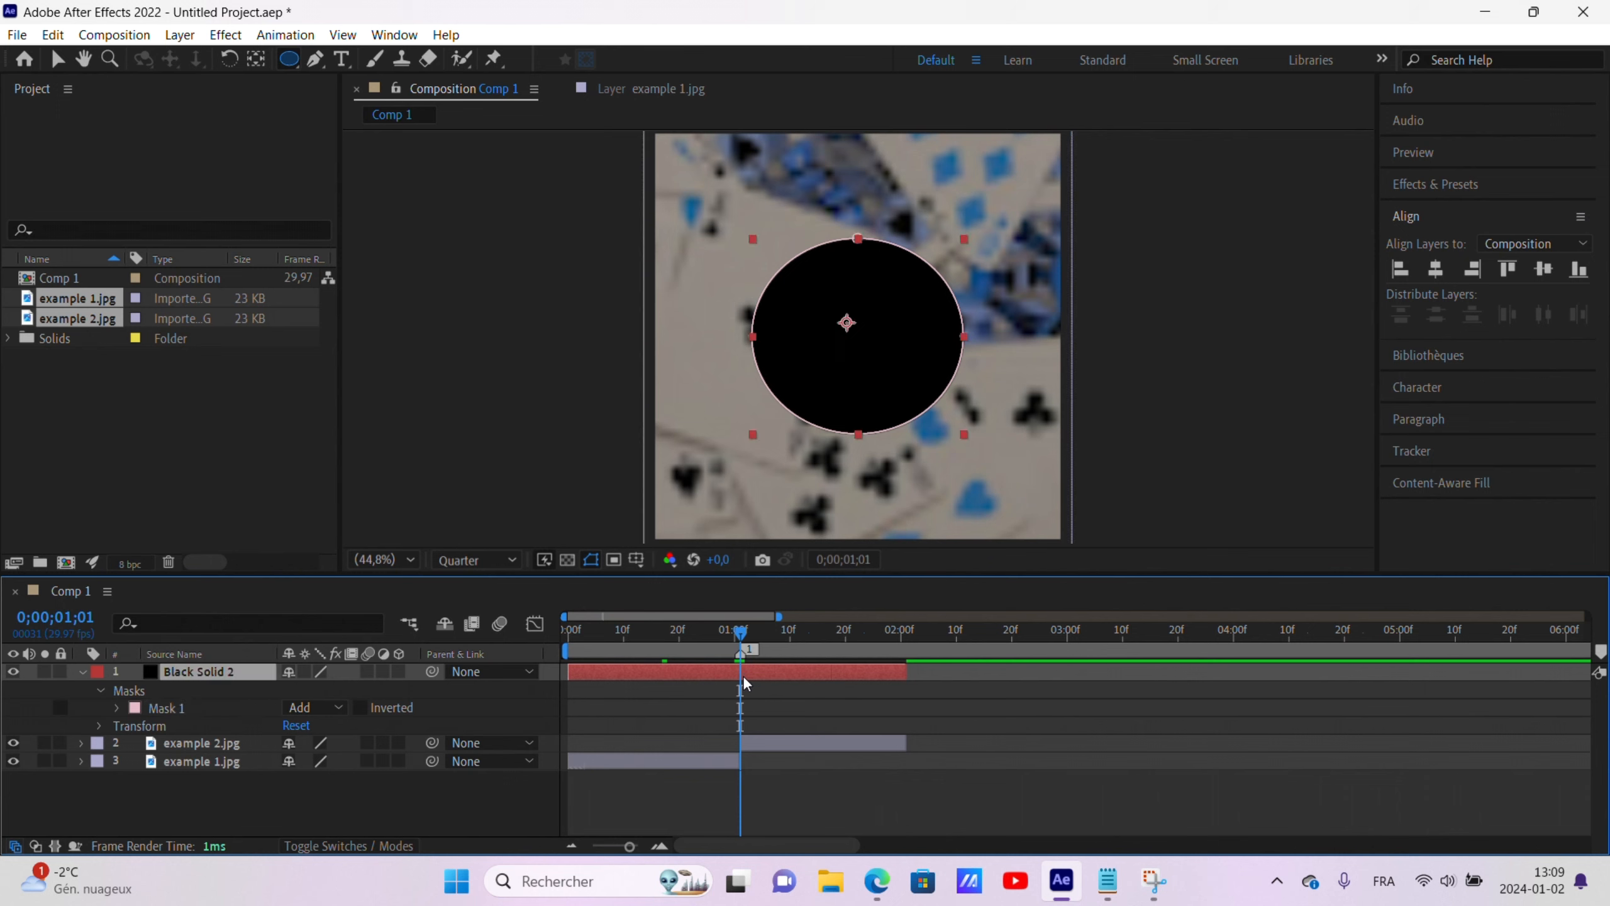
pyautogui.hotkey('ctrl', 'shift', 'd')
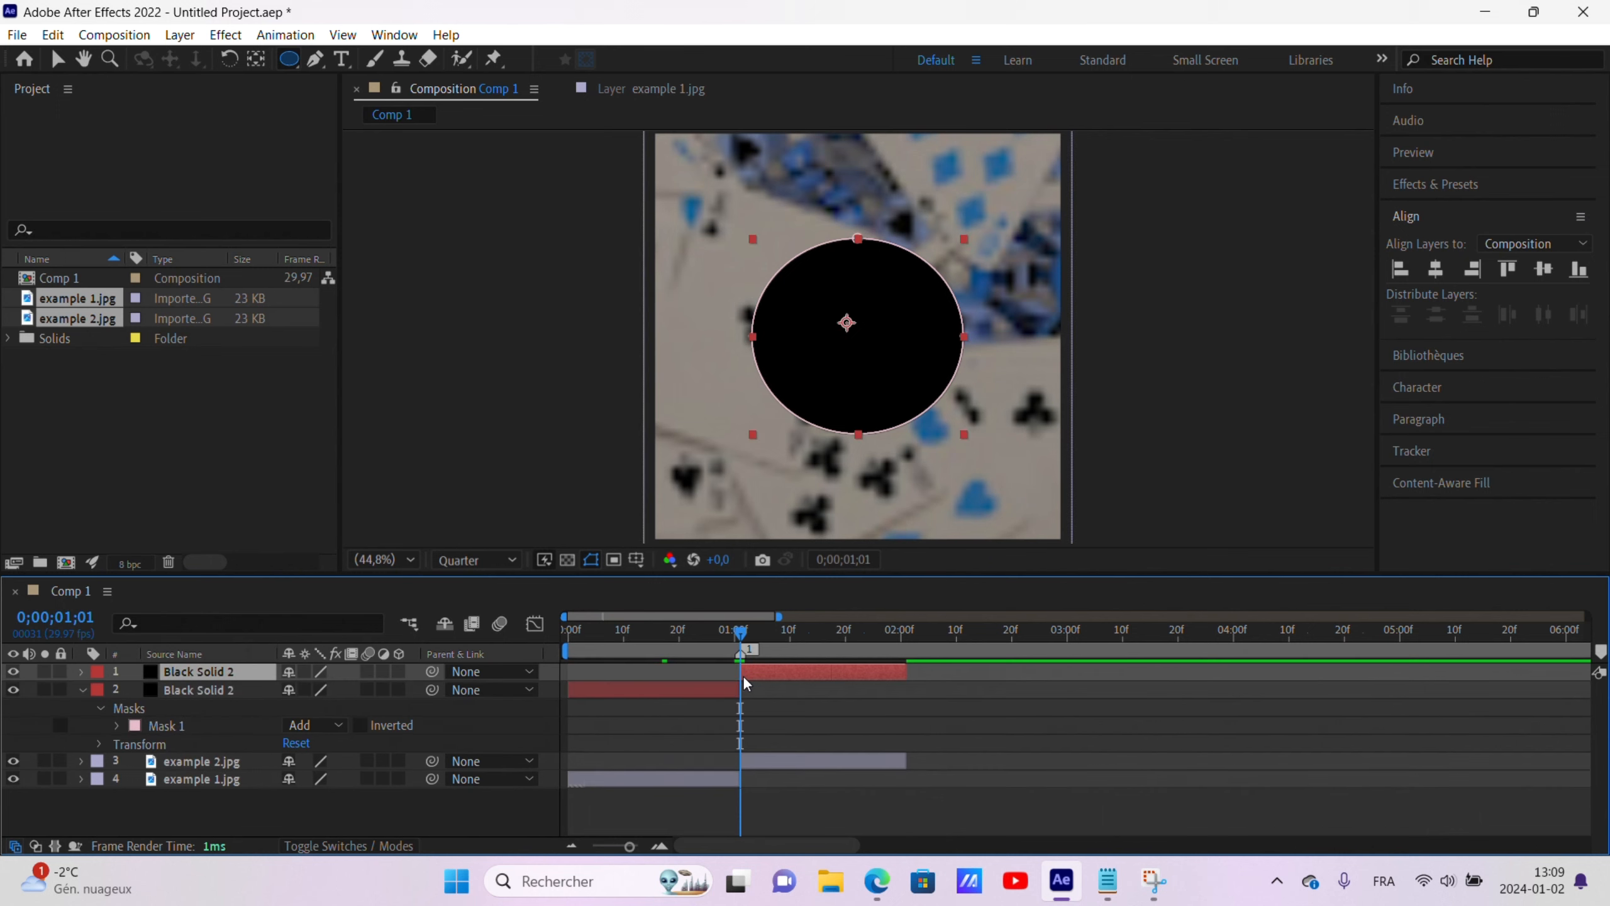
pyautogui.click(659, 649)
pyautogui.click(655, 689)
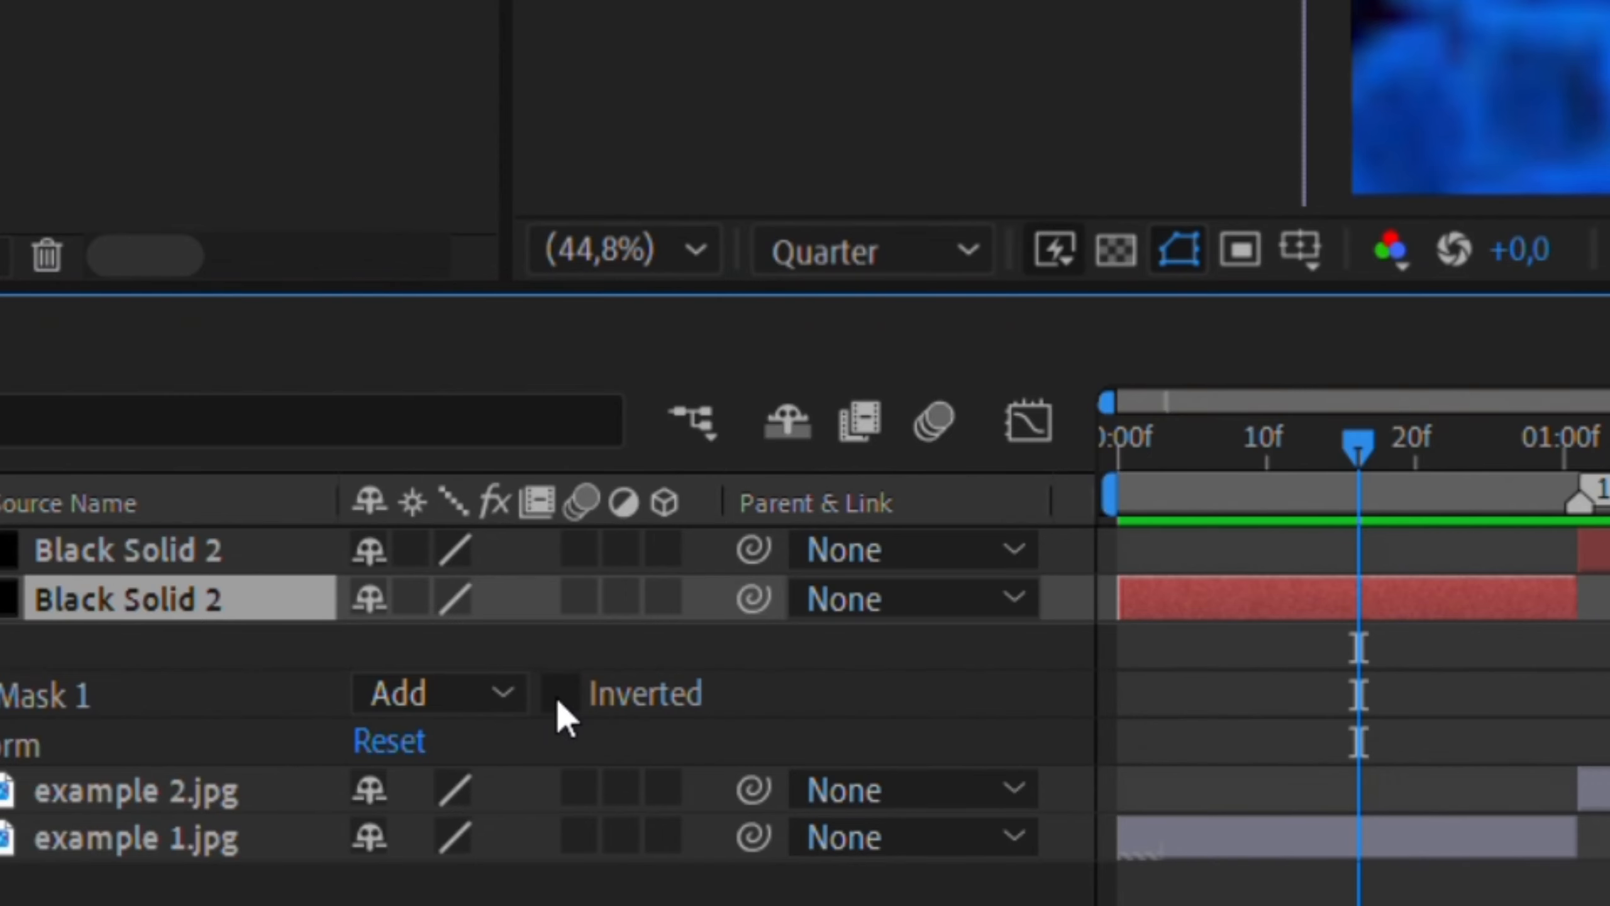
pyautogui.click(360, 725)
# Keyframe the first black solid's scale at 115% near its end and change its scale at 0;00;00;00.
pyautogui.moveTo(342, 707); pyautogui.dragTo(355, 709)
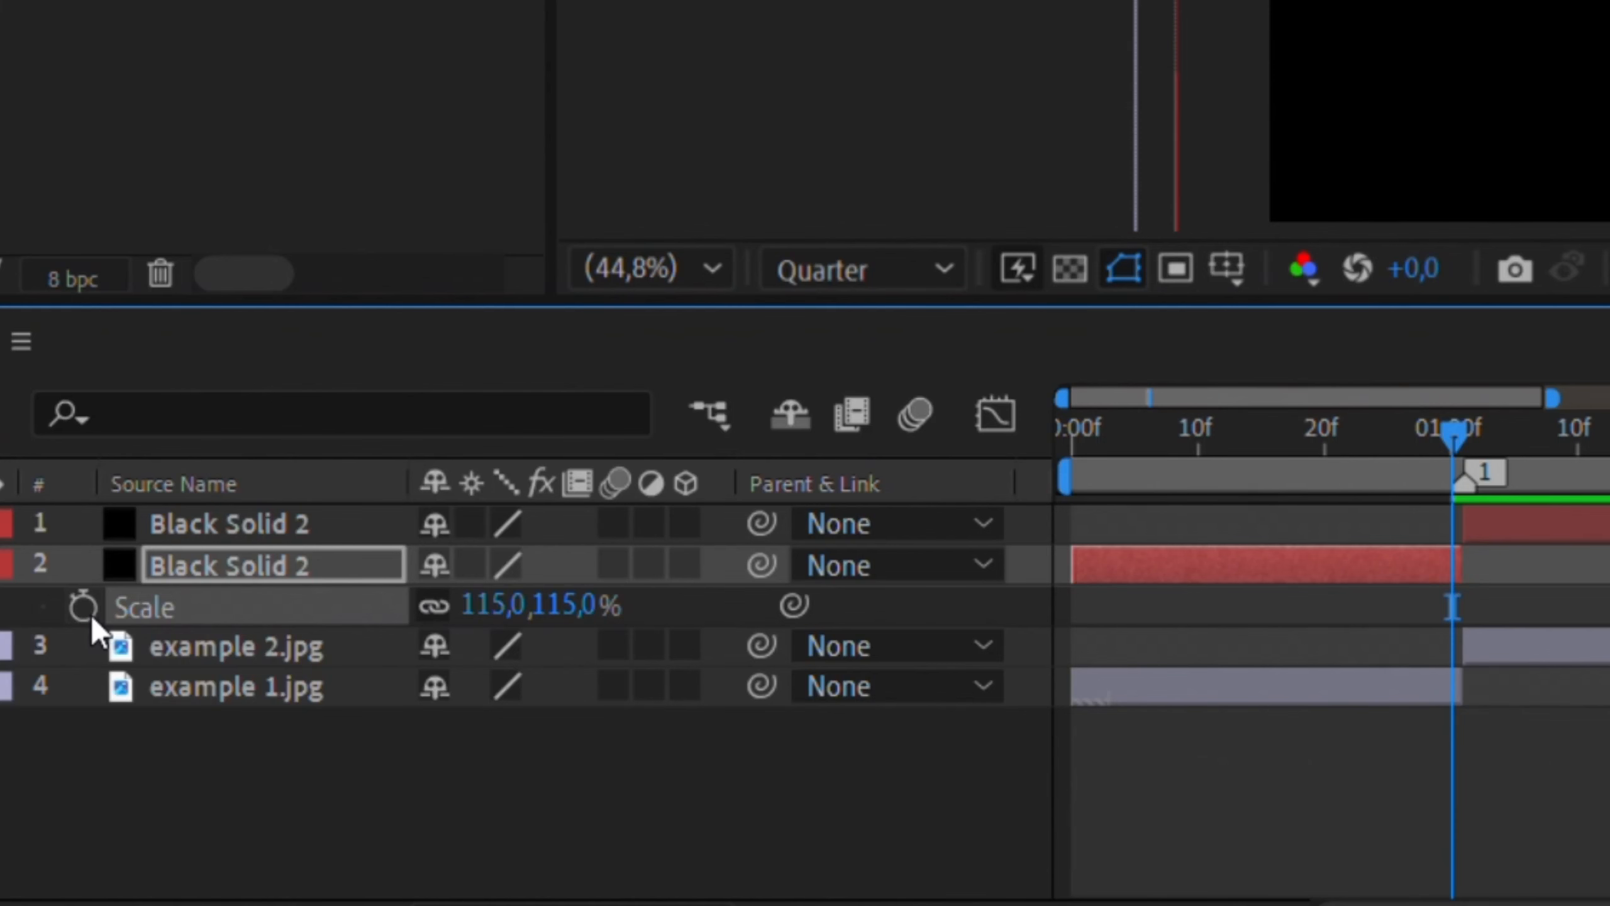
pyautogui.click(134, 707)
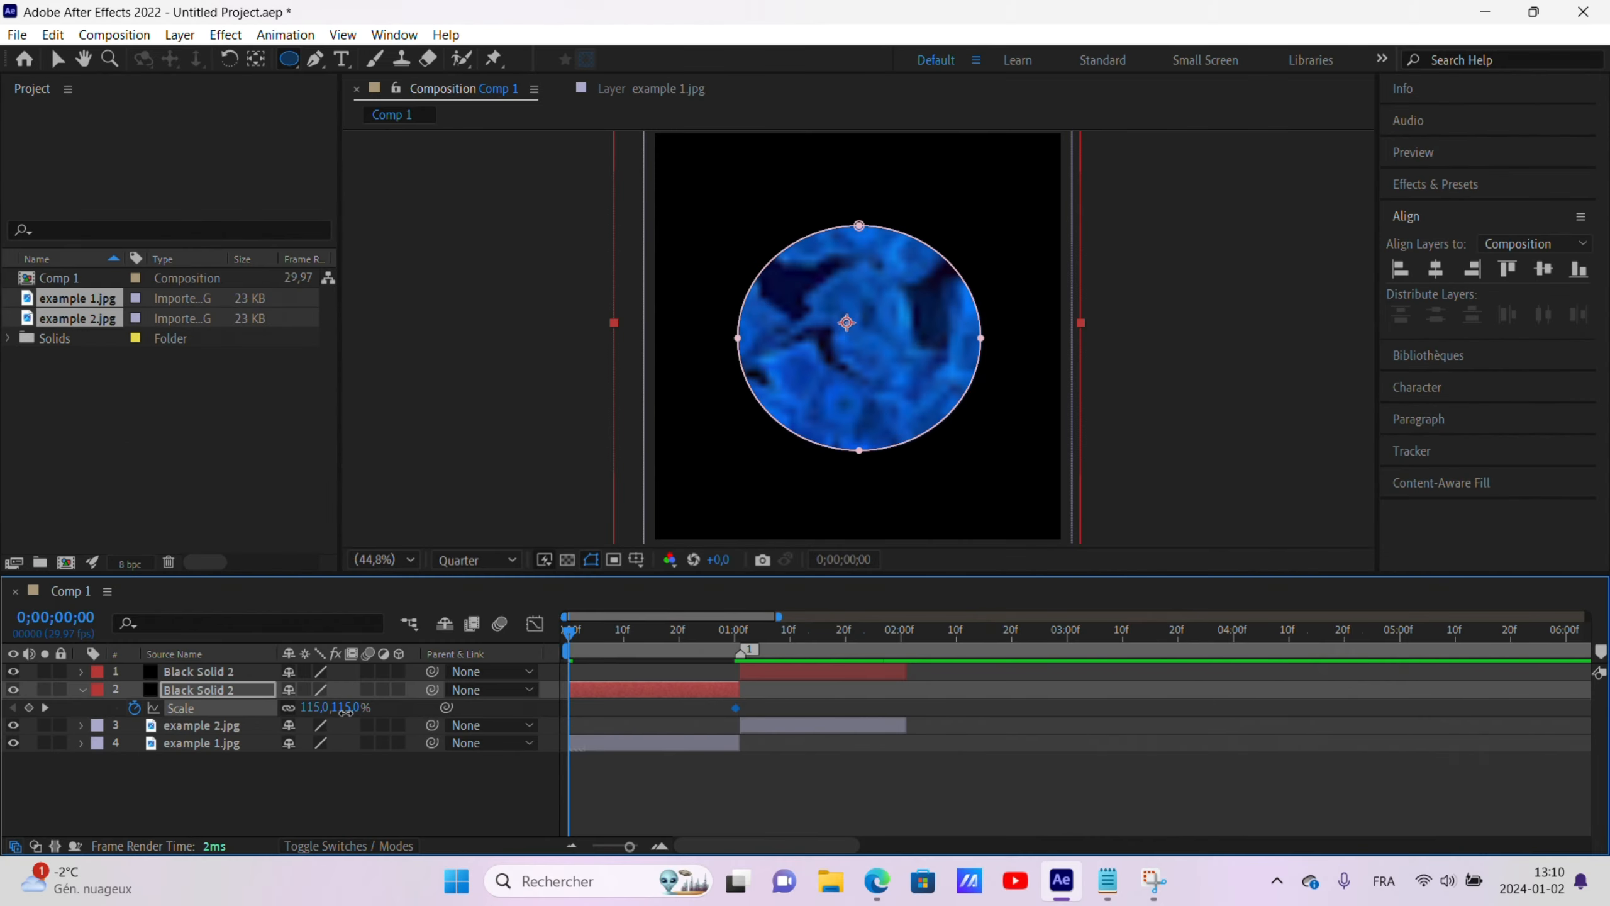
pyautogui.moveTo(346, 711); pyautogui.dragTo(653, 786)
pyautogui.click(739, 631)
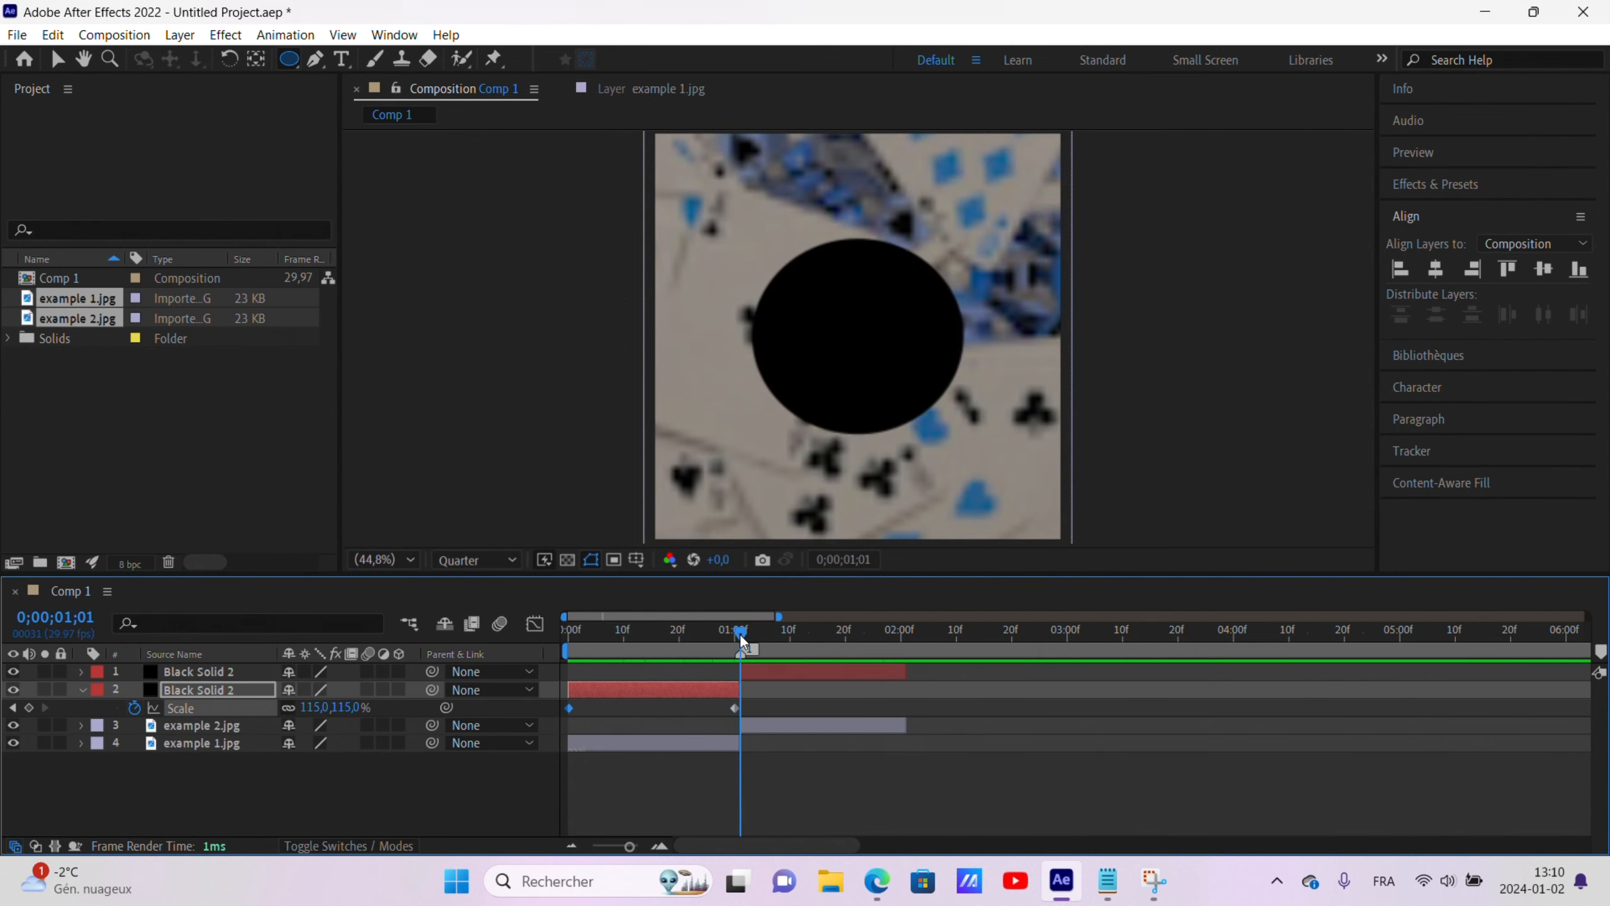
# Keyframe the scale of the second black solid half at 115% at 0;00;01;01 and 0% at 0;00;02;00.
pyautogui.click(756, 671)
pyautogui.press('s')
pyautogui.click(133, 690)
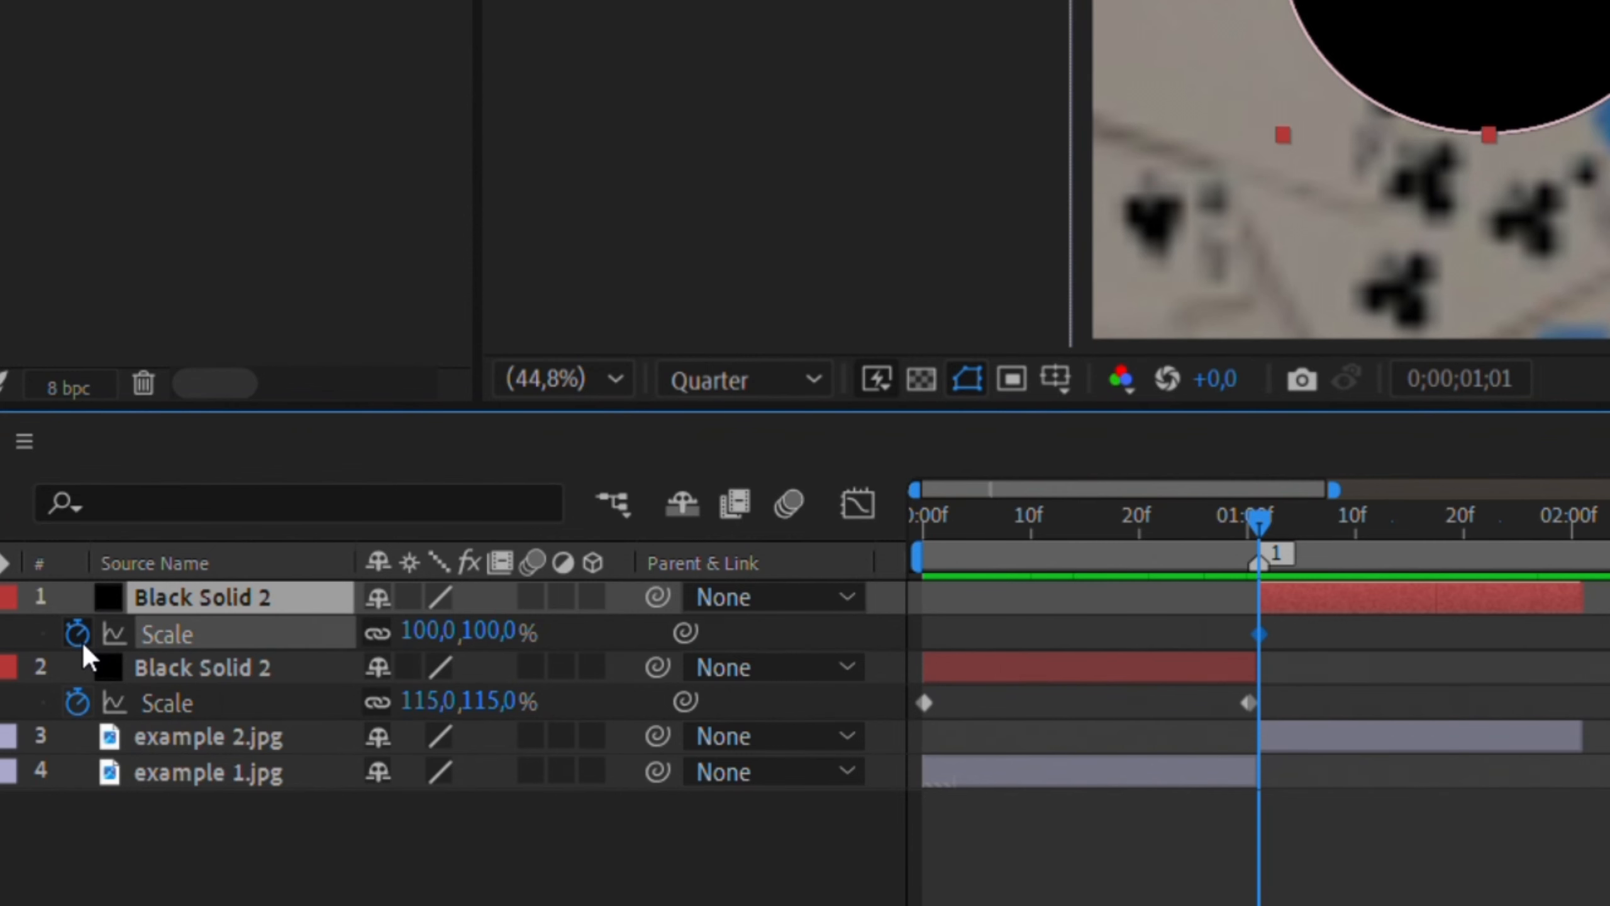
pyautogui.click(478, 631)
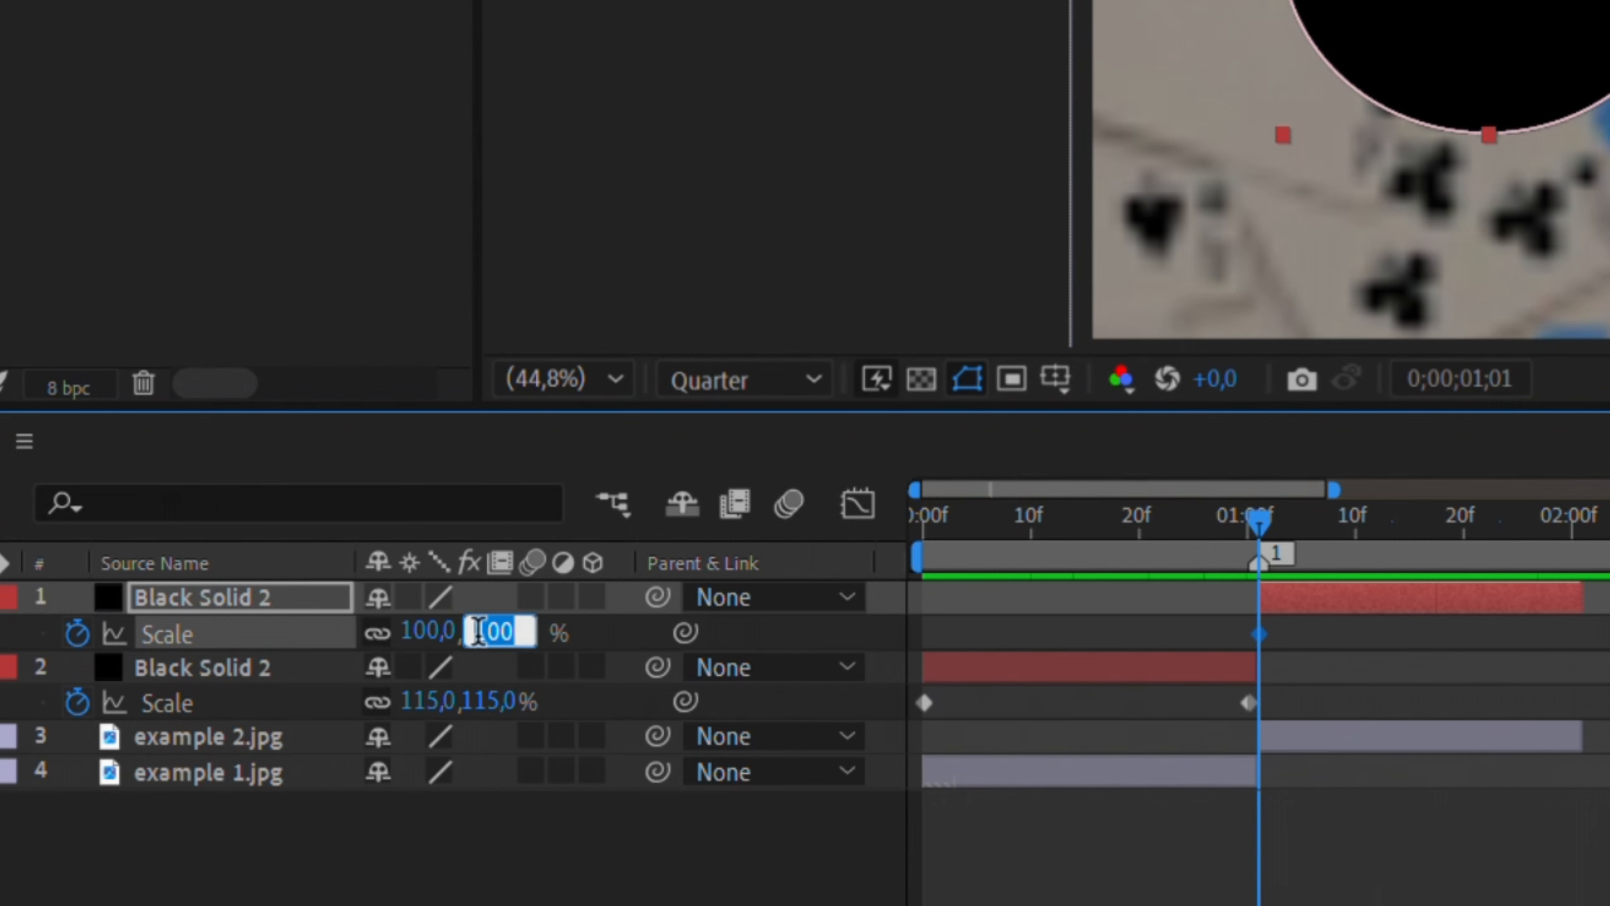
pyautogui.write('115')
pyautogui.press('Return')
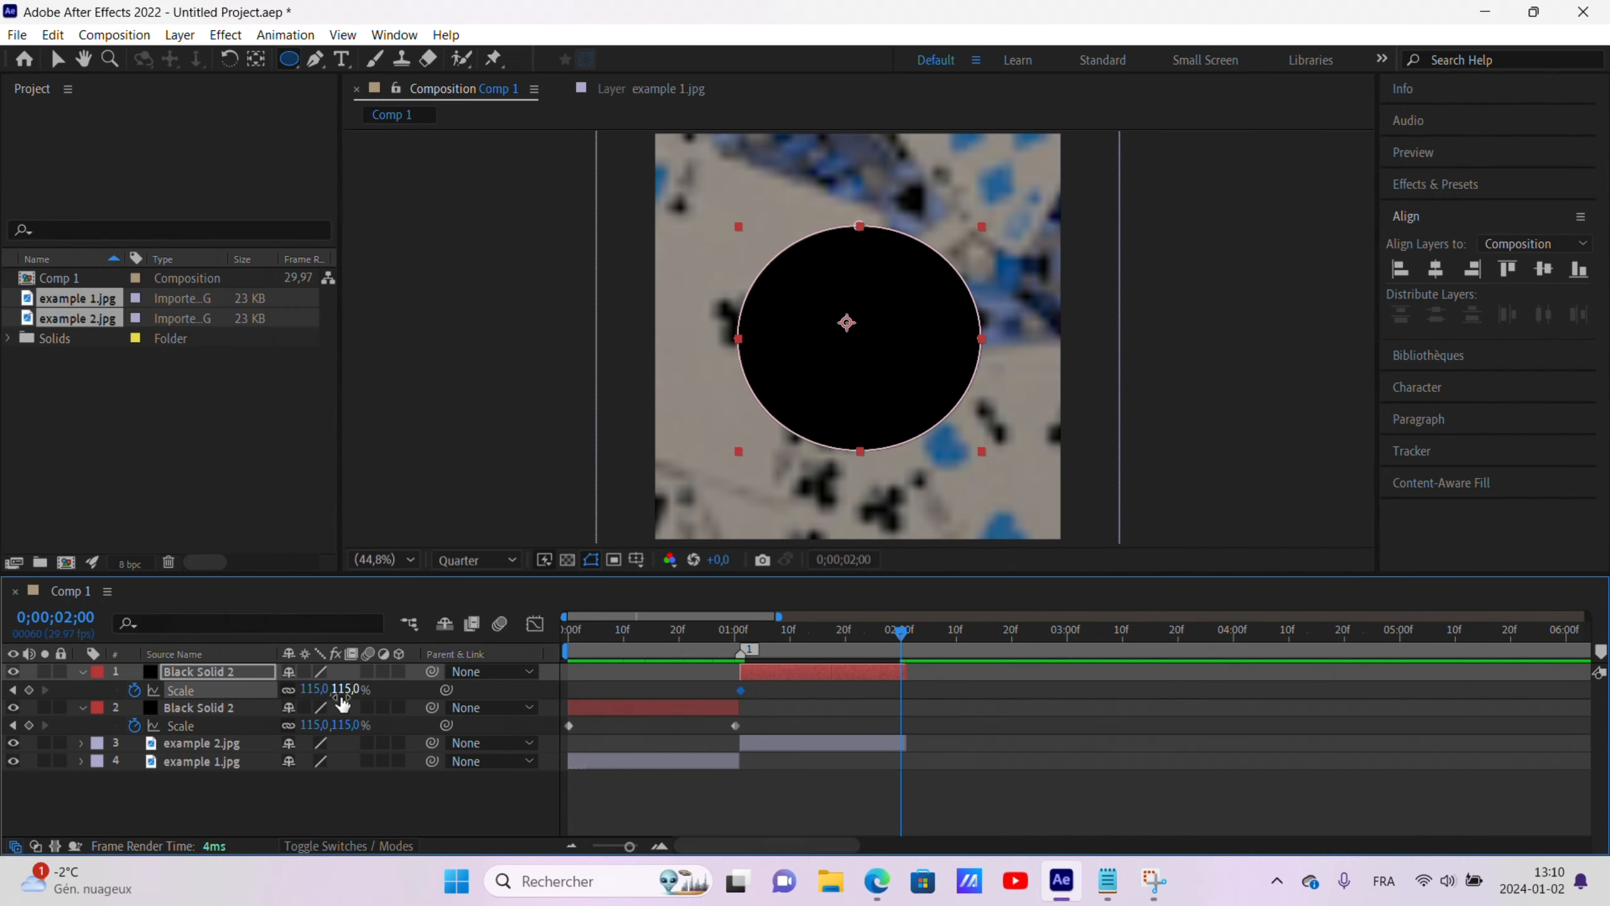
pyautogui.click(340, 695)
pyautogui.write('0')
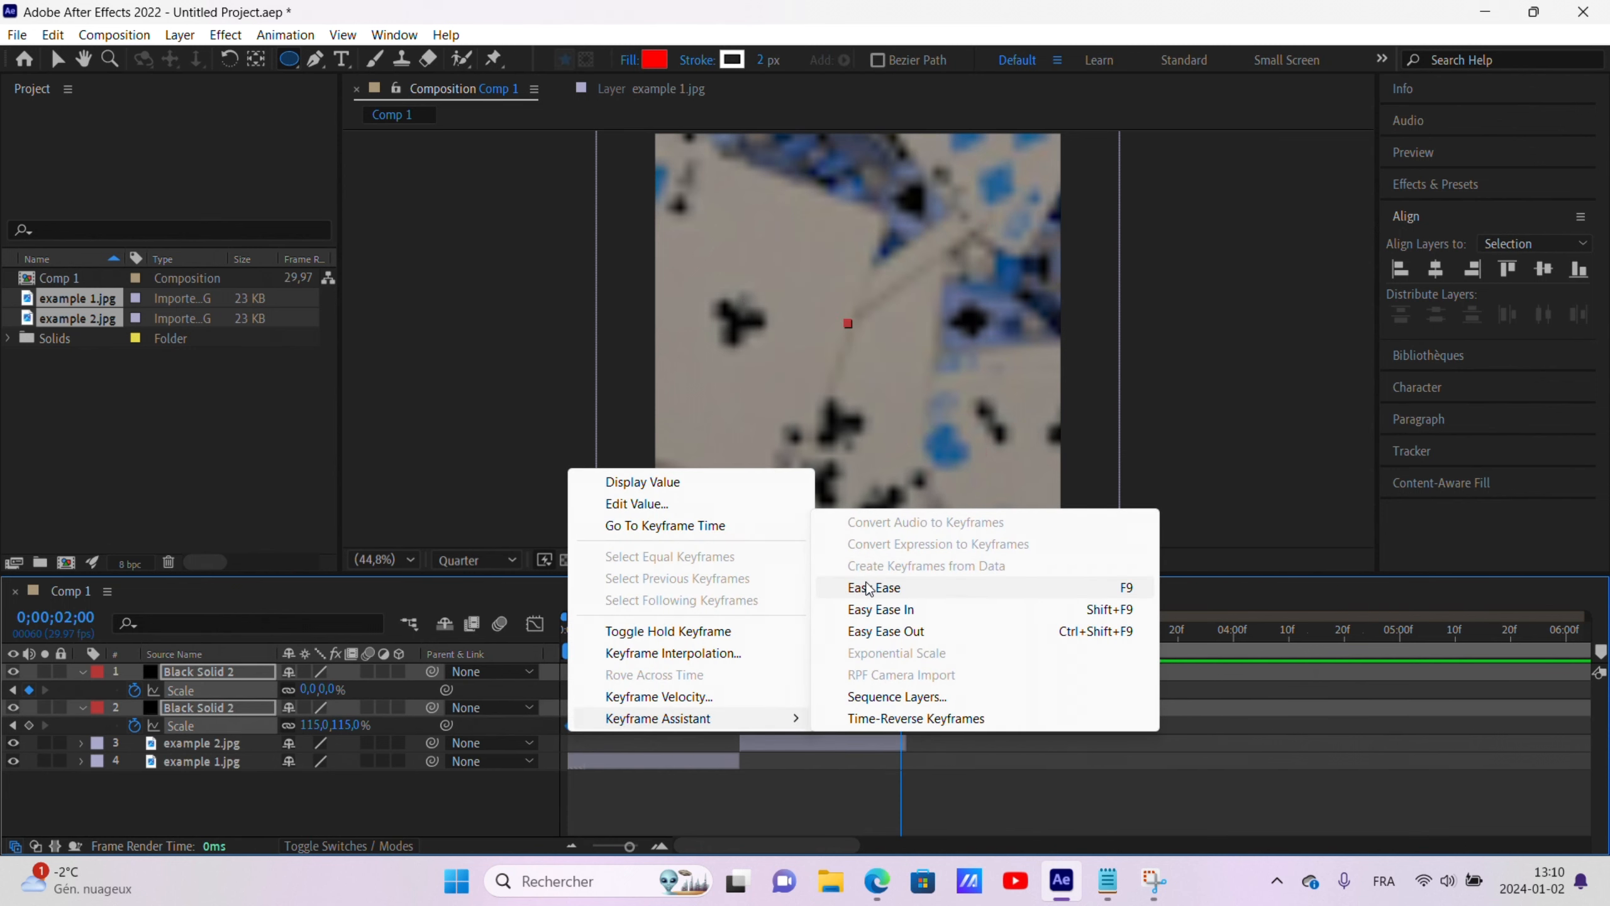
# Apply Easy Ease to the scale keyframes of both black solid layers and preview the composition from the start.
pyautogui.click(869, 588)
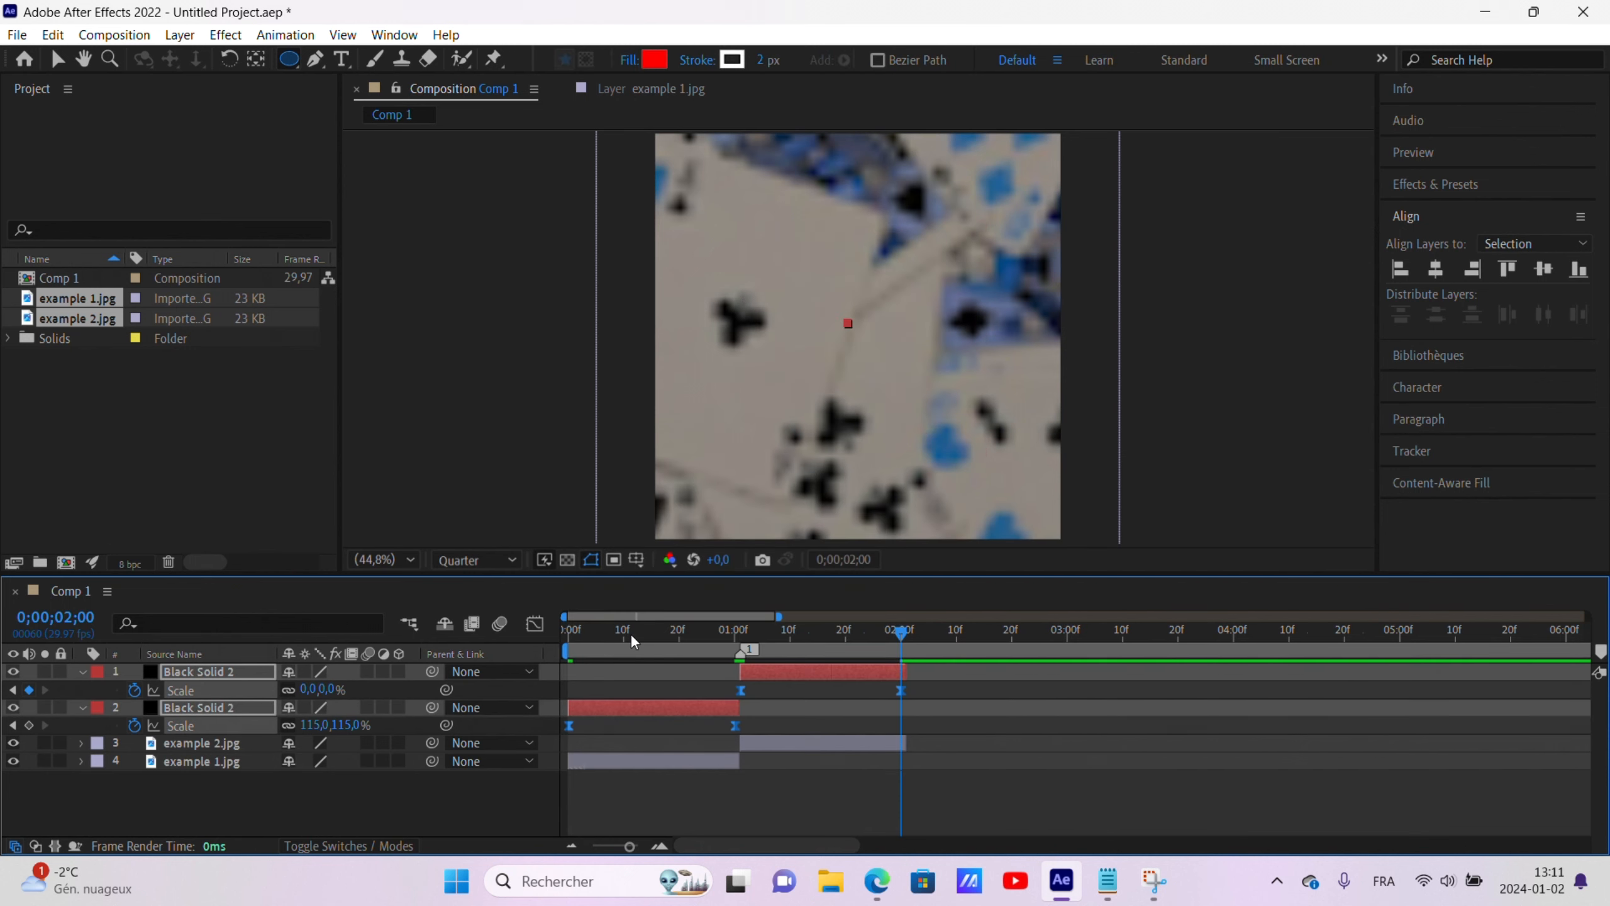
pyautogui.press('space')
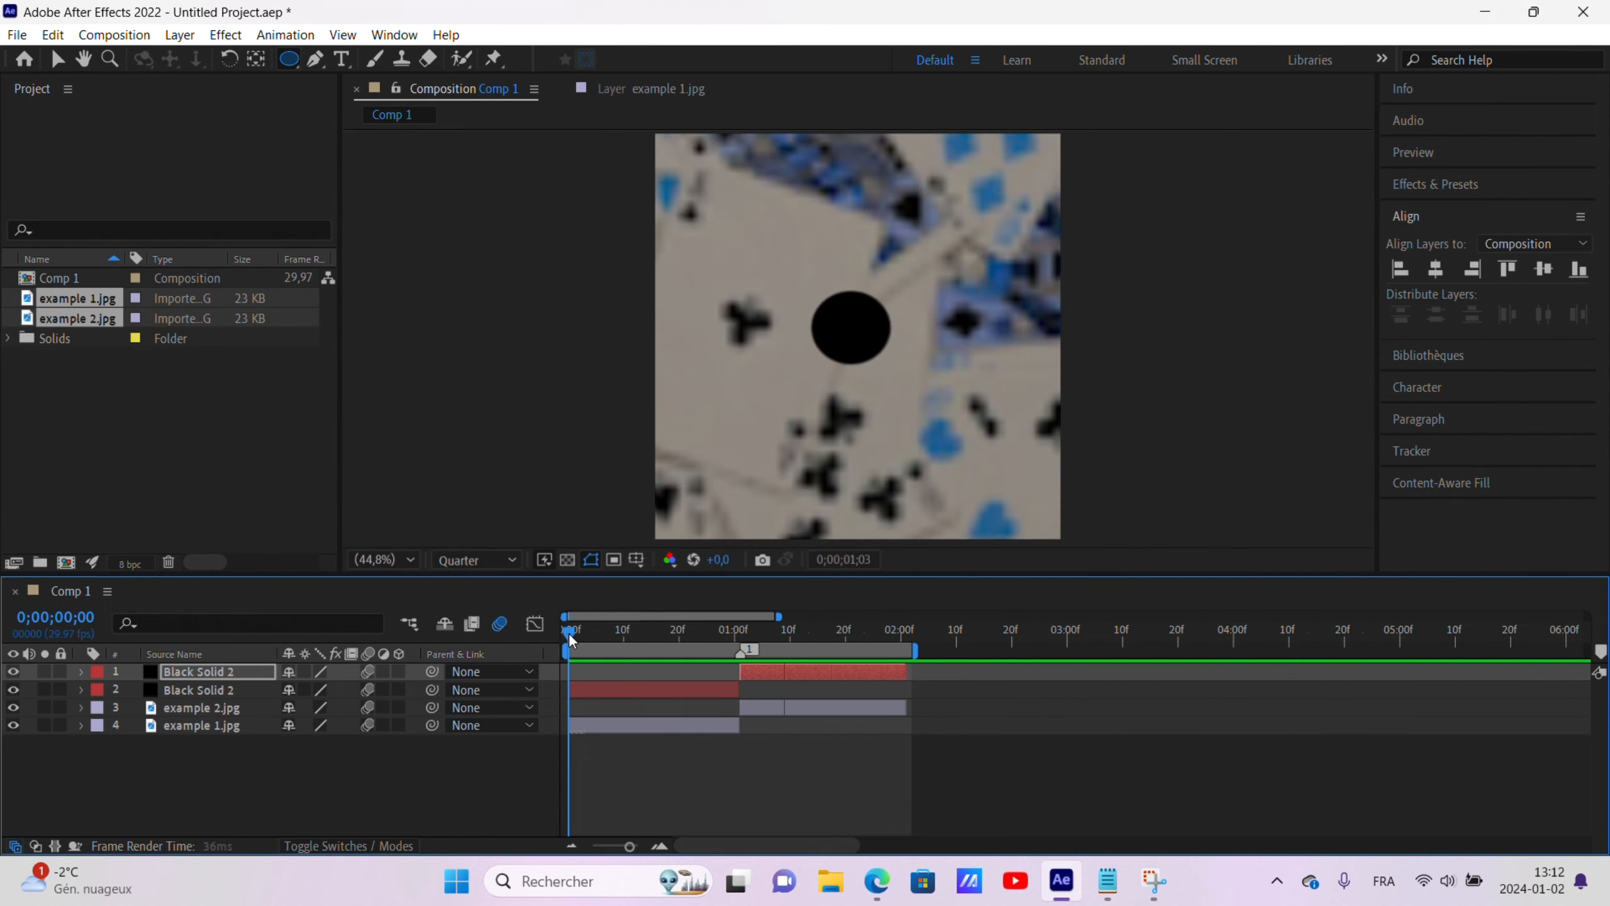
pyautogui.press('space')
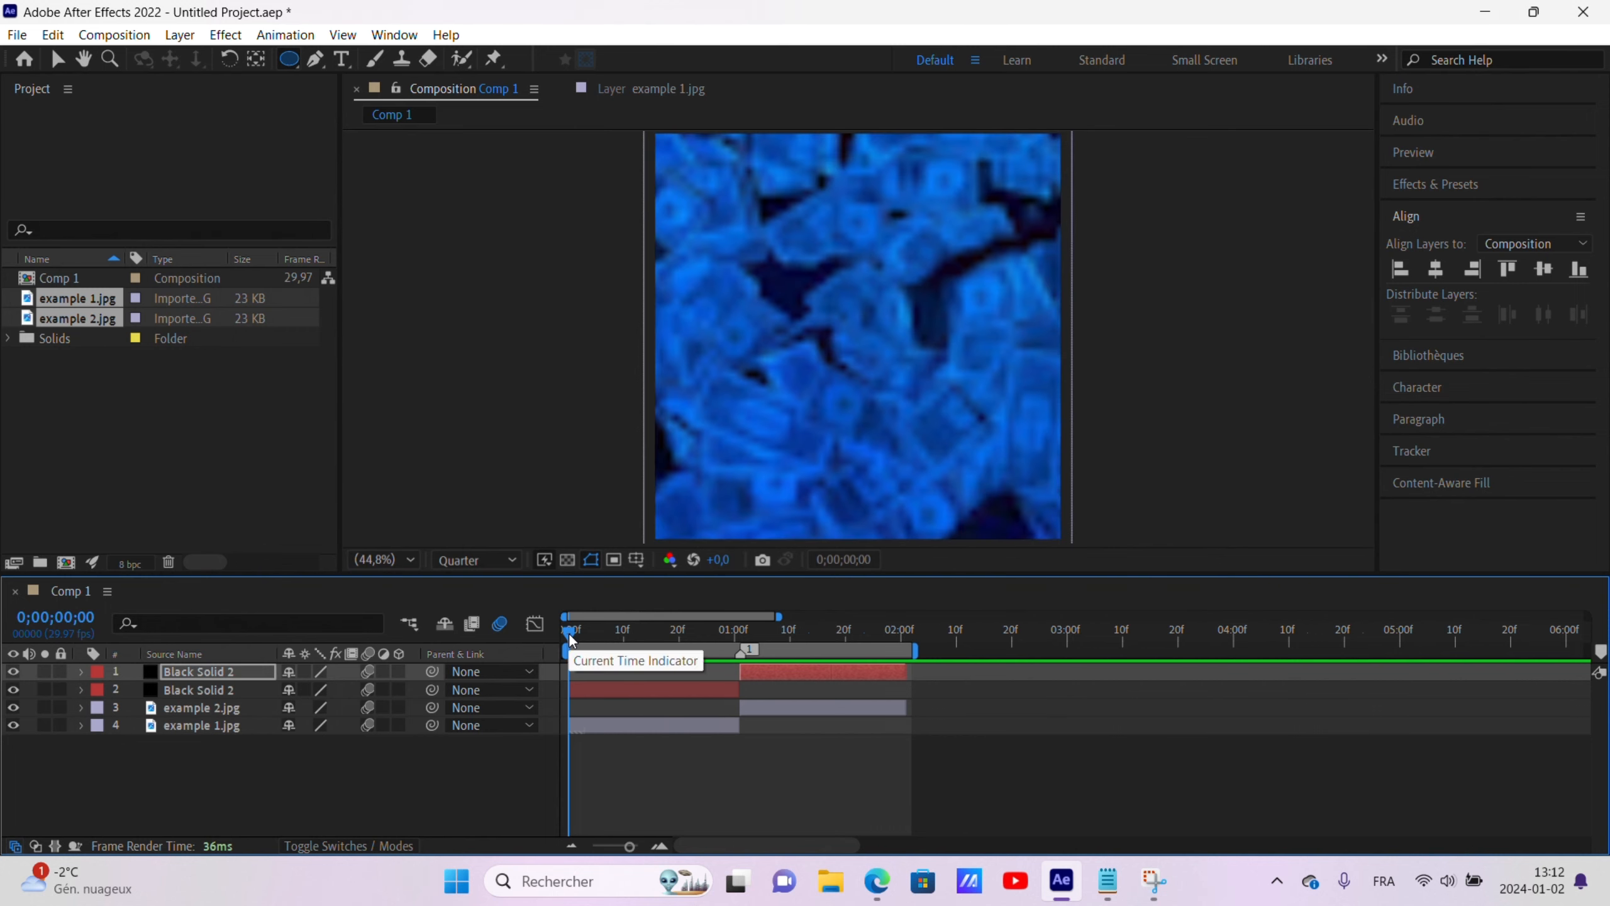